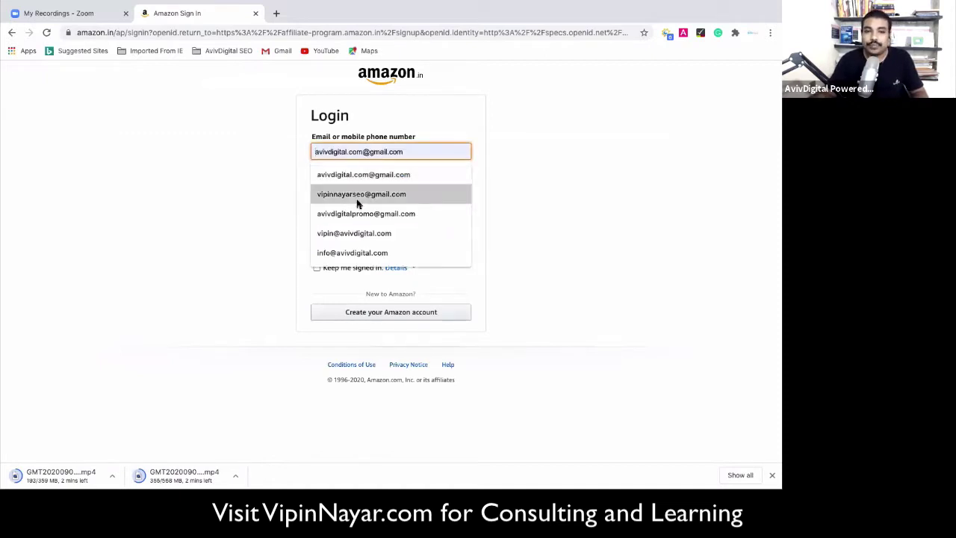
Sign in with the saved email address and the account password.
{"action": "left_click", "coordinate": [358, 213]}
{"action": "left_click", "coordinate": [357, 189]}
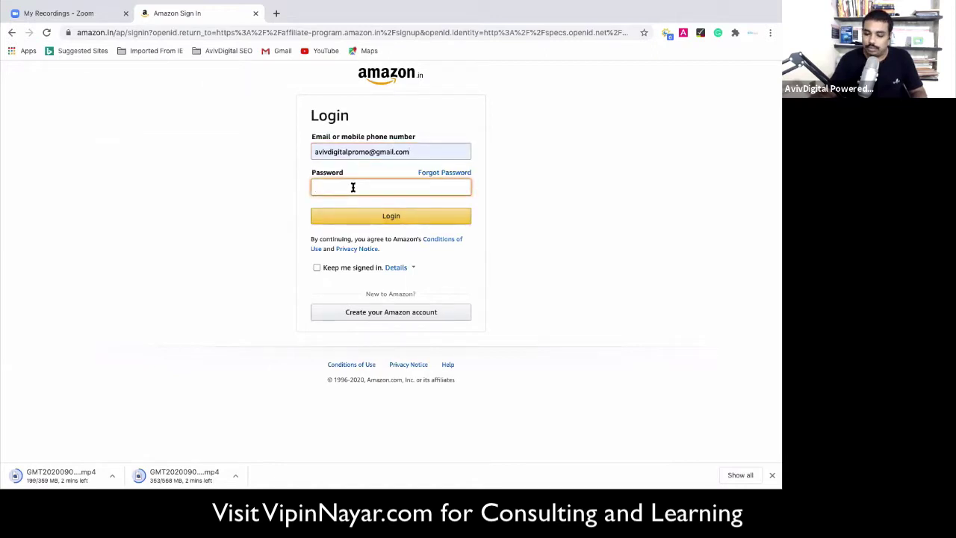
{"action": "type", "text": "••••••••"}
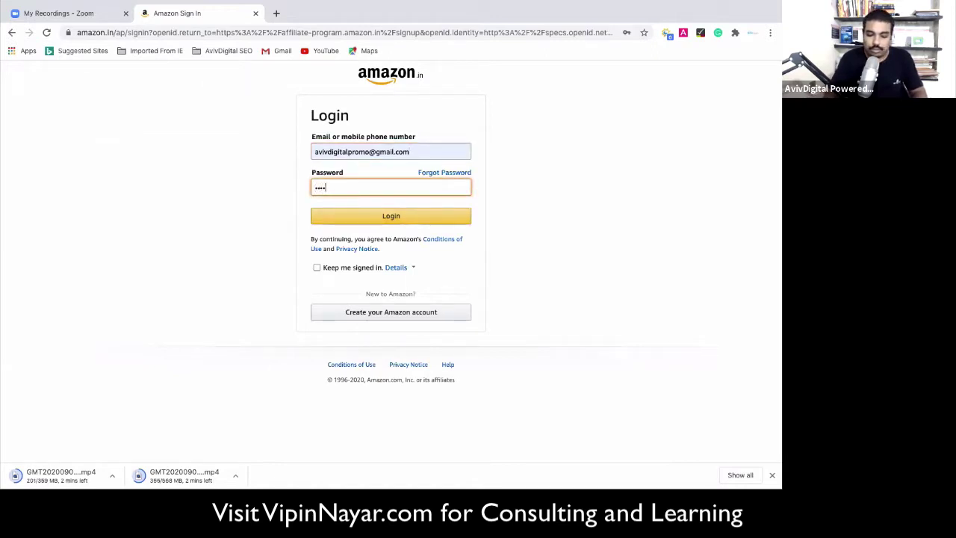
{"action": "type", "text": "•"}
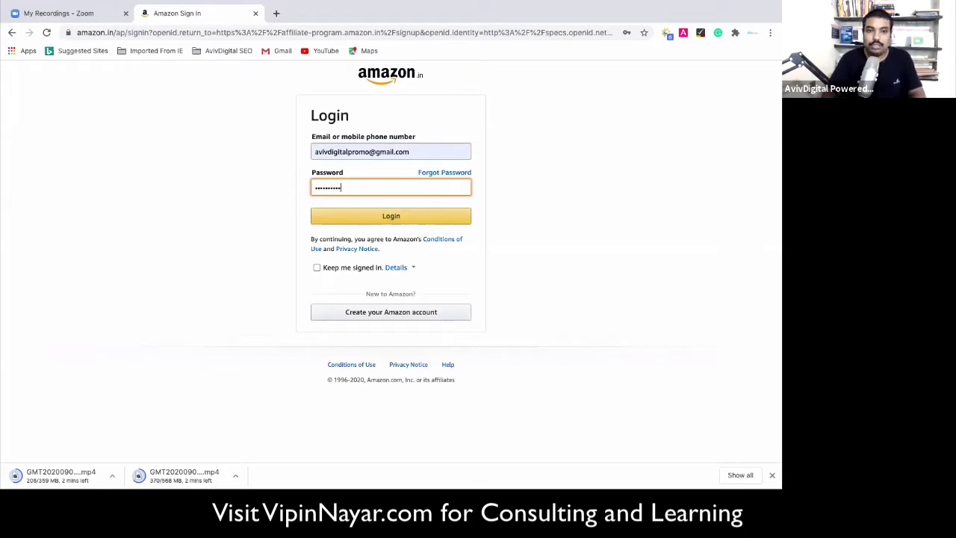
{"action": "key", "text": "Return"}
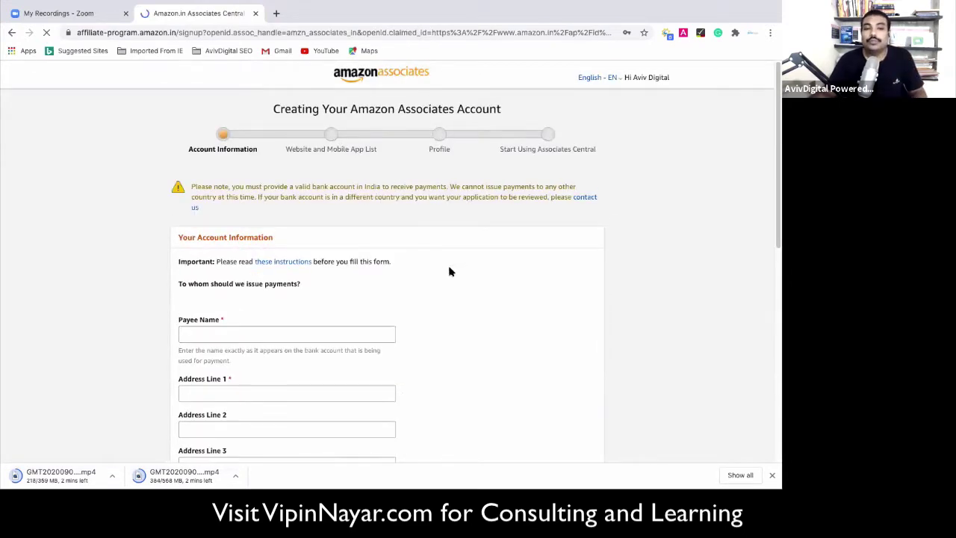
Dismiss the save-password prompt and enter the payee's name in Payee Name.
{"action": "scroll", "coordinate": [449, 272], "scroll_direction": "down", "scroll_amount": 1}
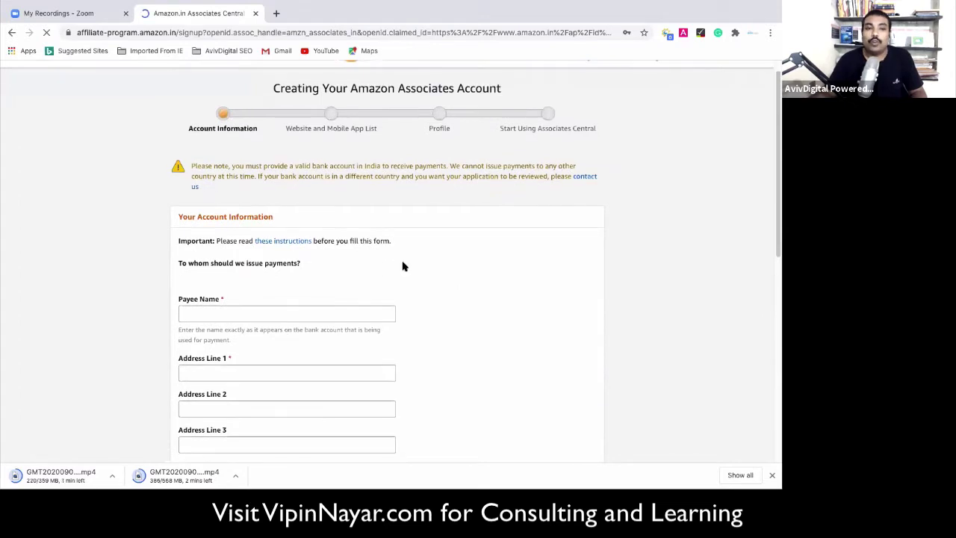
{"action": "scroll", "coordinate": [402, 266], "scroll_direction": "down", "scroll_amount": 1}
{"action": "scroll", "coordinate": [459, 247], "scroll_direction": "down", "scroll_amount": 1}
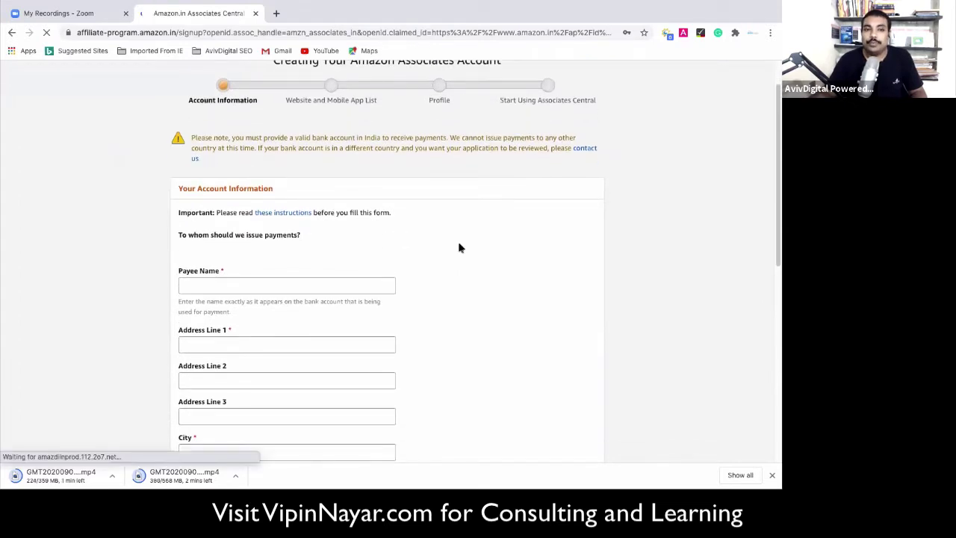
{"action": "scroll", "coordinate": [418, 195], "scroll_direction": "down", "scroll_amount": 3}
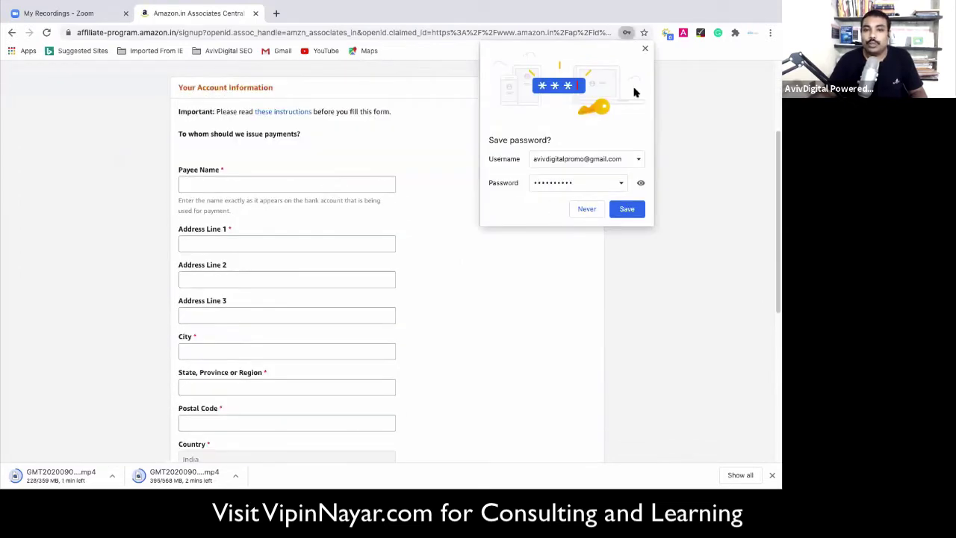
{"action": "left_click", "coordinate": [646, 48]}
{"action": "scroll", "coordinate": [237, 301], "scroll_direction": "down", "scroll_amount": 1}
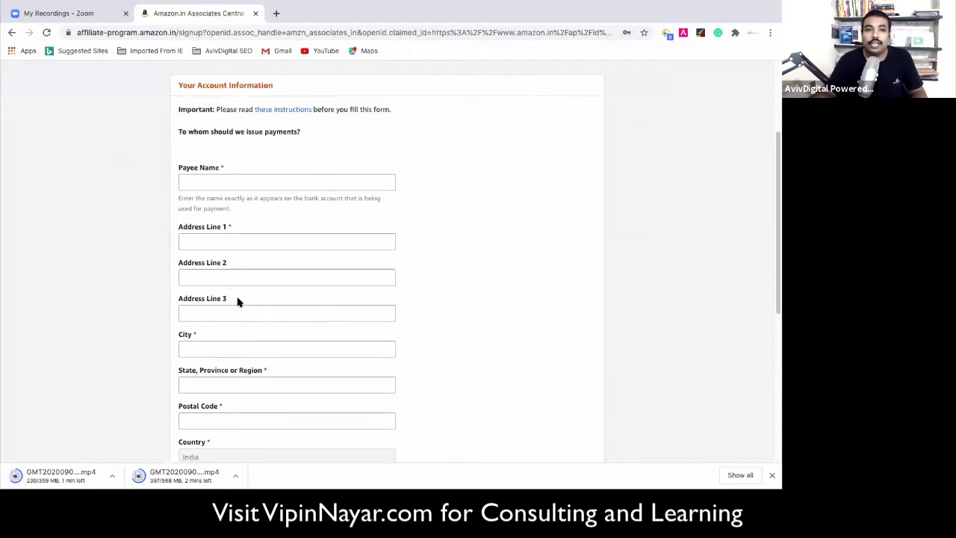
{"action": "left_click", "coordinate": [218, 176]}
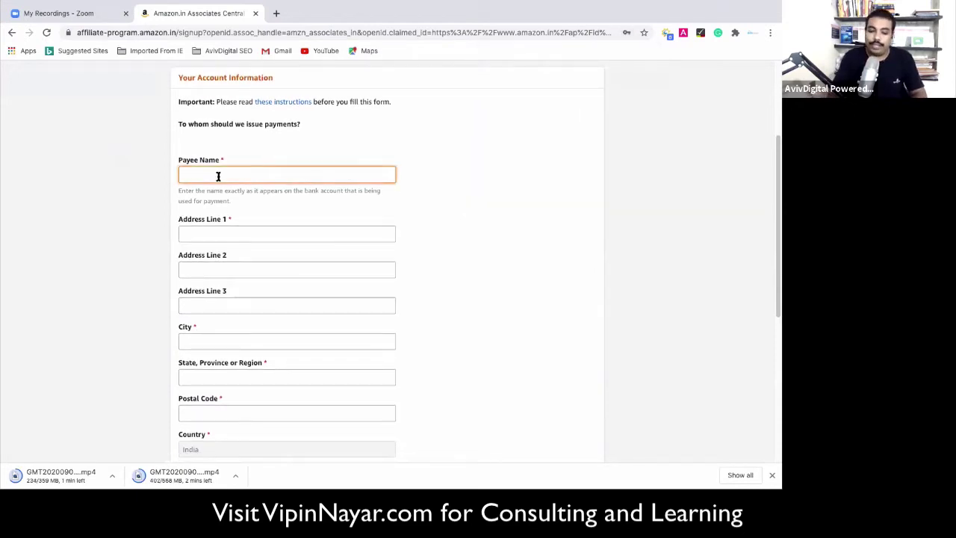
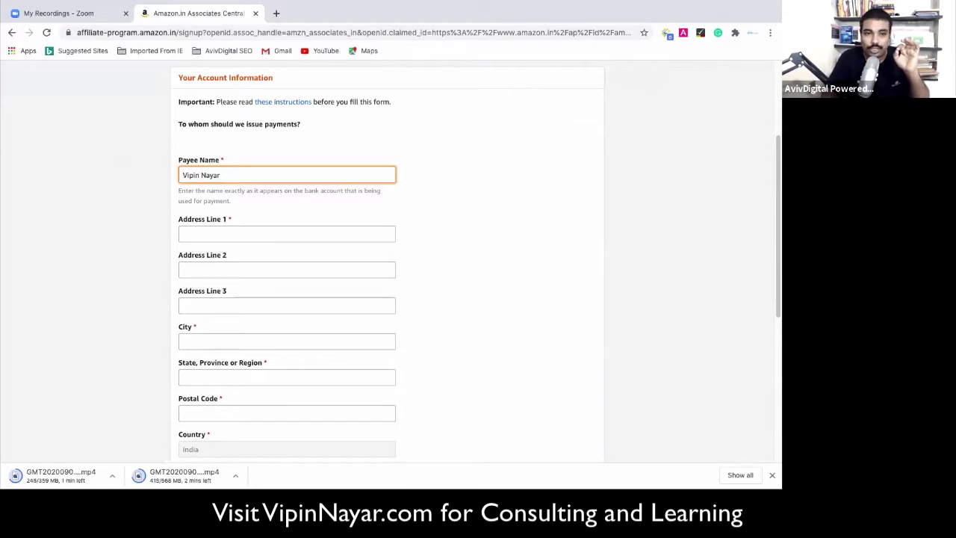
Step through the first and second address lines to the city field, leaving them empty.
{"action": "scroll", "coordinate": [239, 148], "scroll_direction": "down", "scroll_amount": 2}
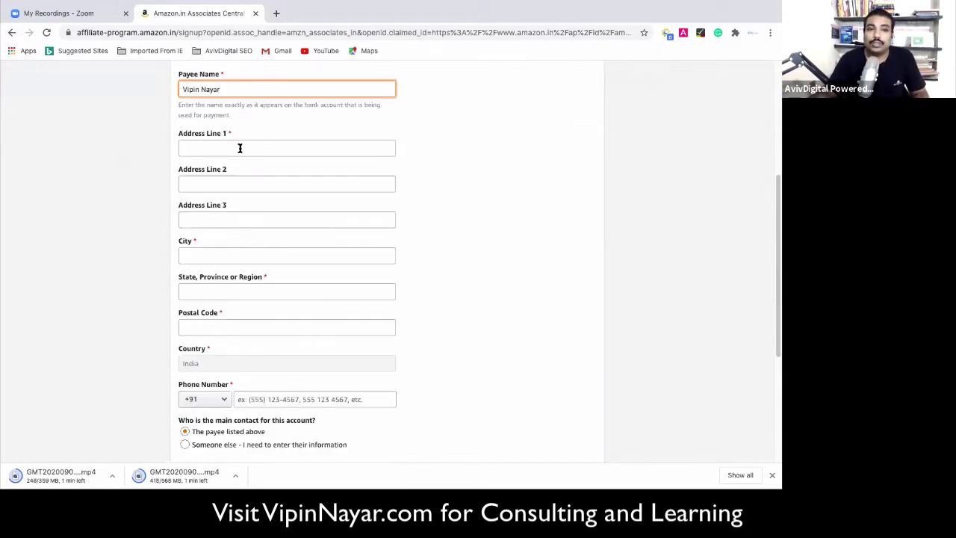
{"action": "left_click", "coordinate": [240, 148]}
{"action": "key", "text": "Tab"}
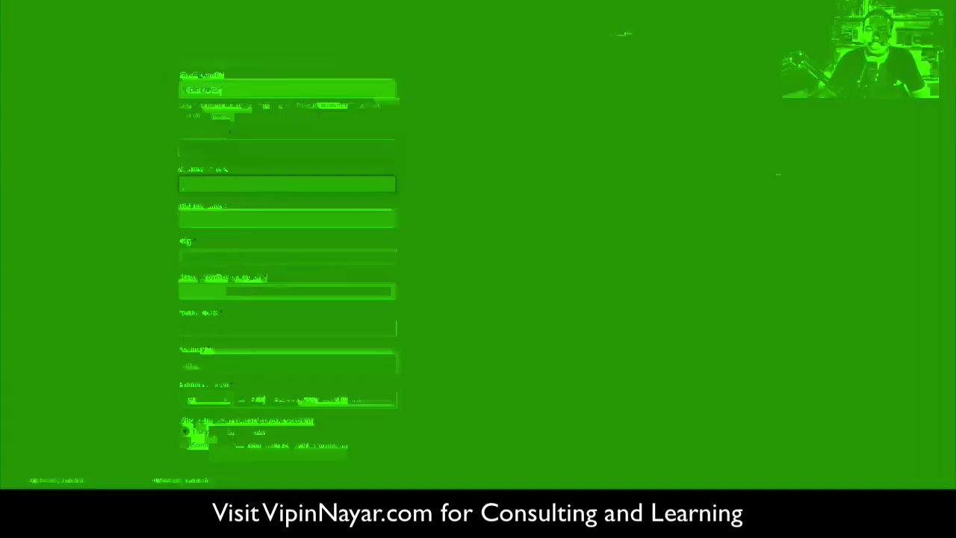
{"action": "left_click", "coordinate": [235, 250]}
{"action": "scroll", "coordinate": [239, 313], "scroll_direction": "down", "scroll_amount": 3}
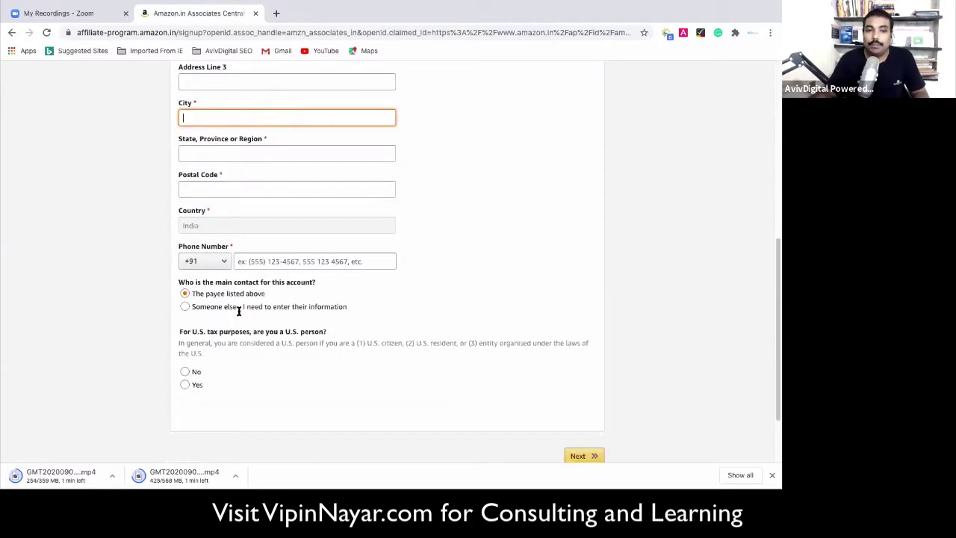
{"action": "scroll", "coordinate": [239, 296], "scroll_direction": "up", "scroll_amount": 3}
{"action": "scroll", "coordinate": [259, 118], "scroll_direction": "up", "scroll_amount": 2}
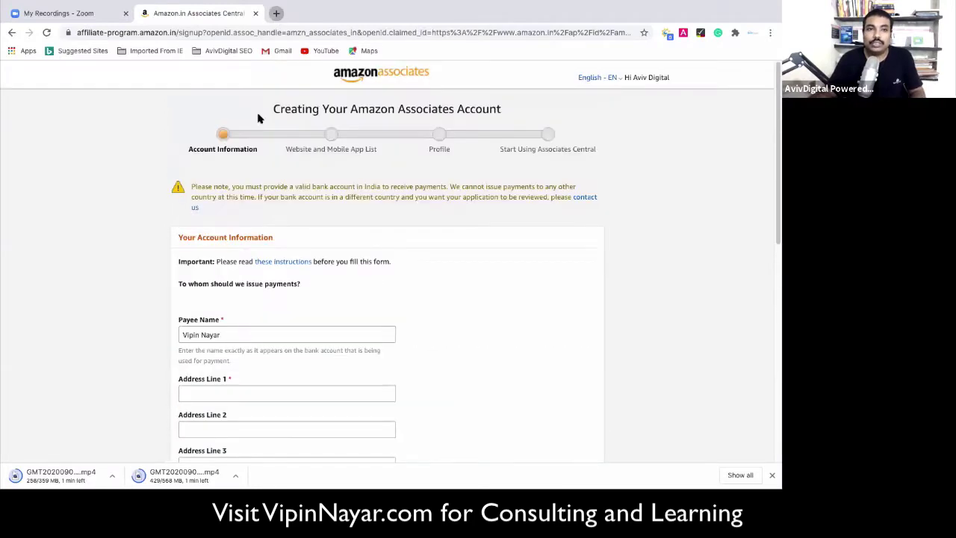
{"action": "key", "text": "ctrl+t"}
Search Google for avivdigital and select the business address in the knowledge panel.
{"action": "type", "text": "a"}
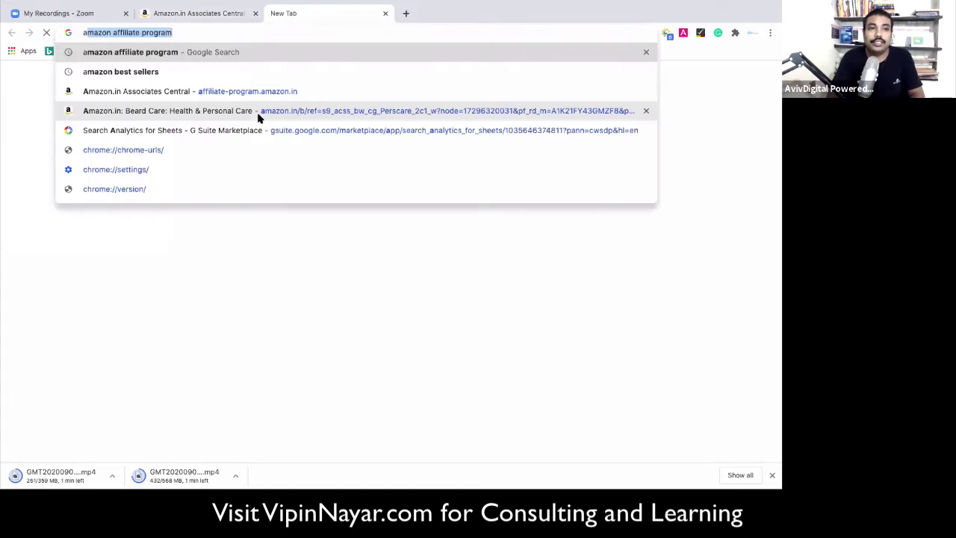
{"action": "type", "text": "vivdigital"}
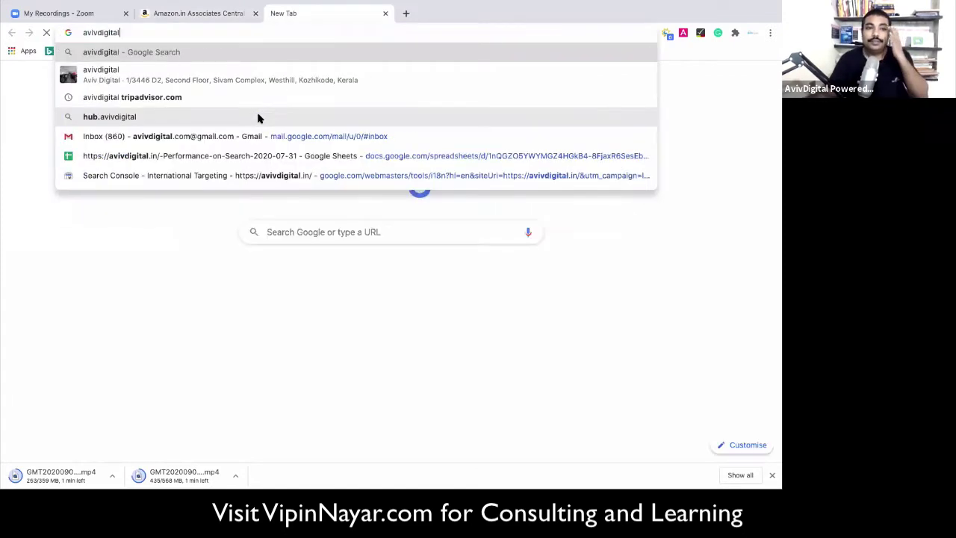
{"action": "key", "text": "Return"}
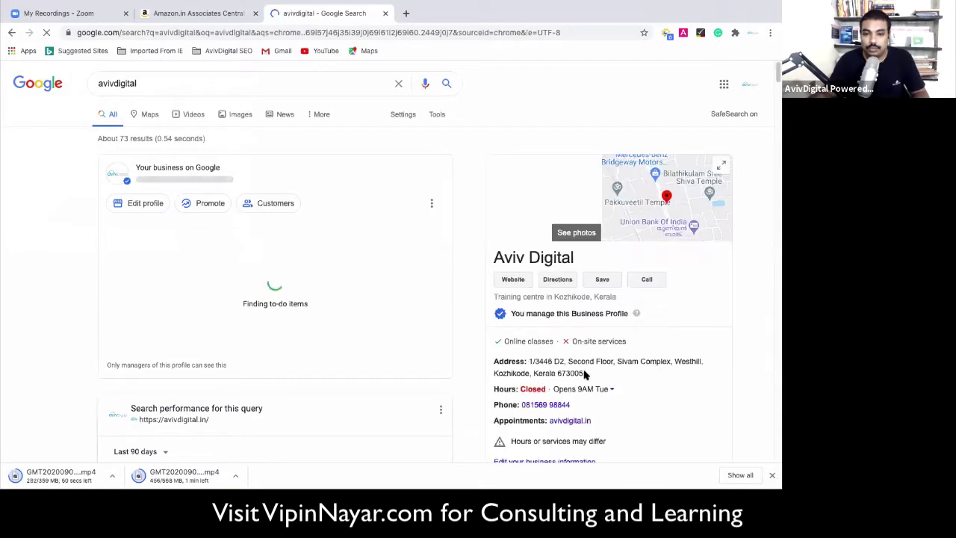
{"action": "triple_click", "coordinate": [585, 373]}
{"action": "key", "text": "ctrl+c"}
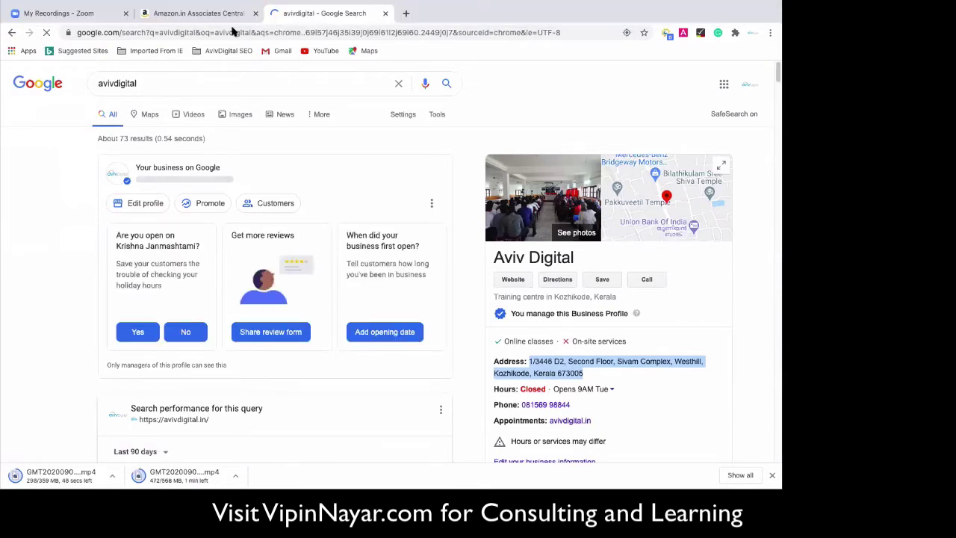
{"action": "left_click", "coordinate": [154, 15]}
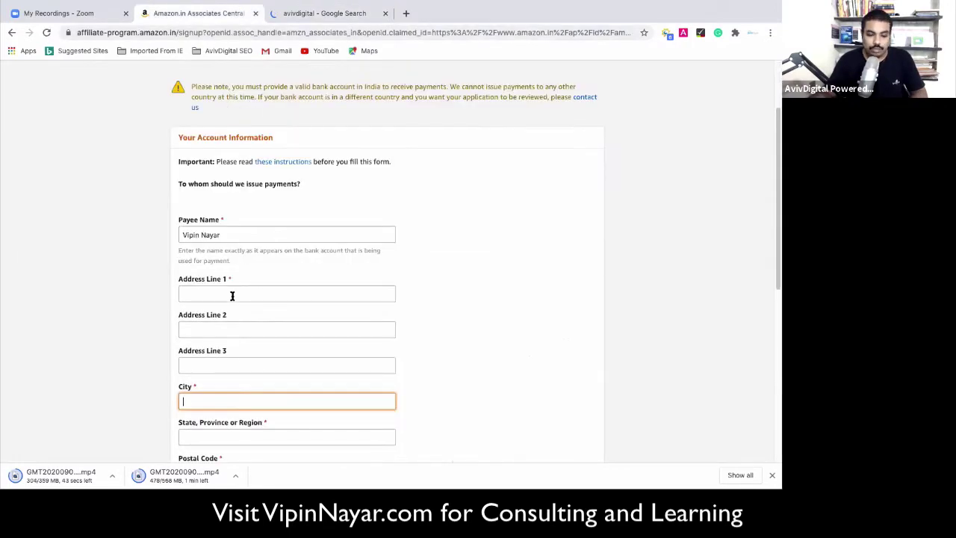
Paste the copied business address into the first address line, trim its end, and autofill the rest.
{"action": "left_click", "coordinate": [231, 295]}
{"action": "key", "text": "ctrl+v"}
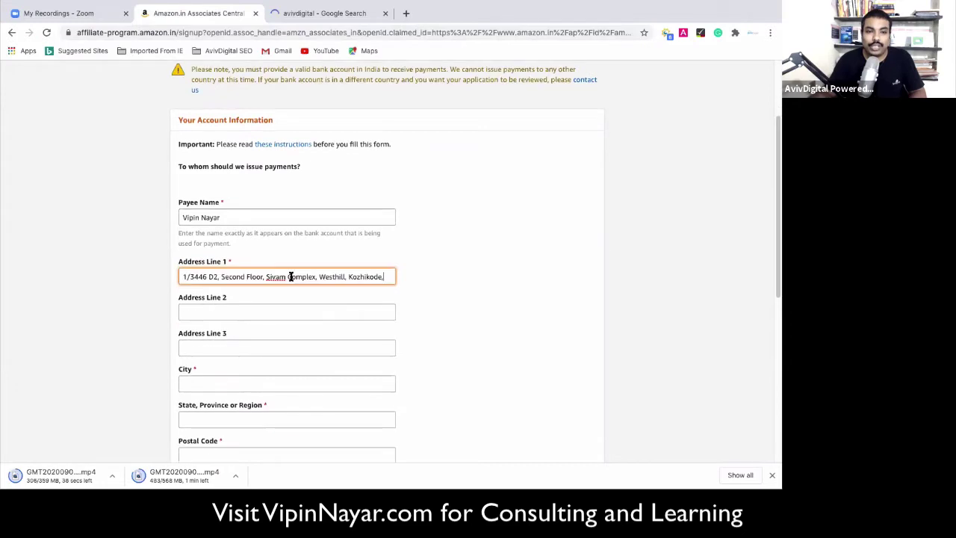
{"action": "left_click", "coordinate": [266, 277]}
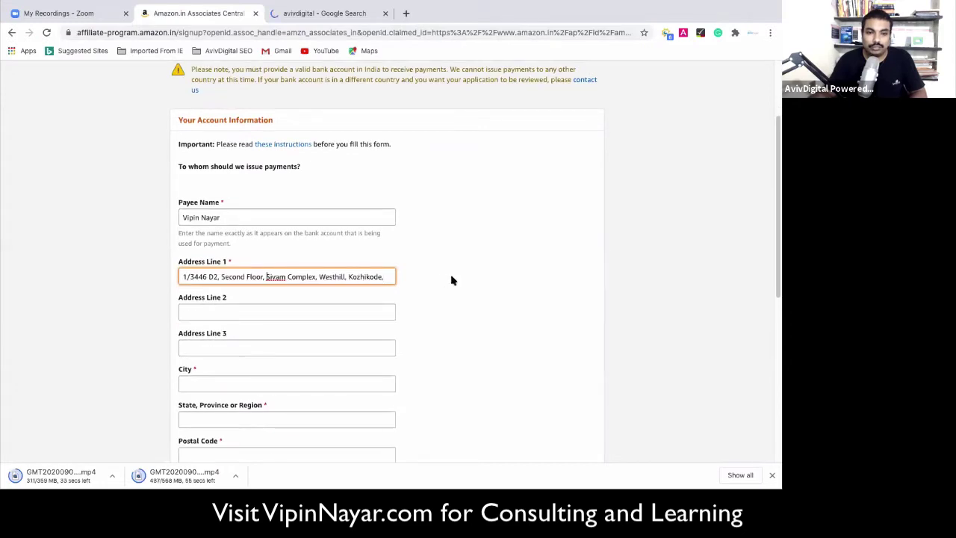
{"action": "key", "text": "shift+End"}
{"action": "key", "text": "BackSpace"}
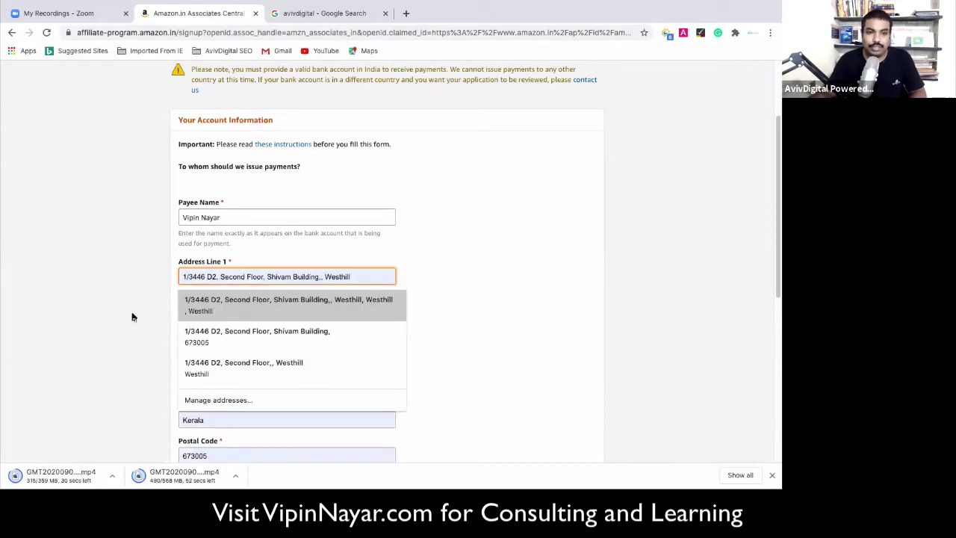
{"action": "key", "text": "Return"}
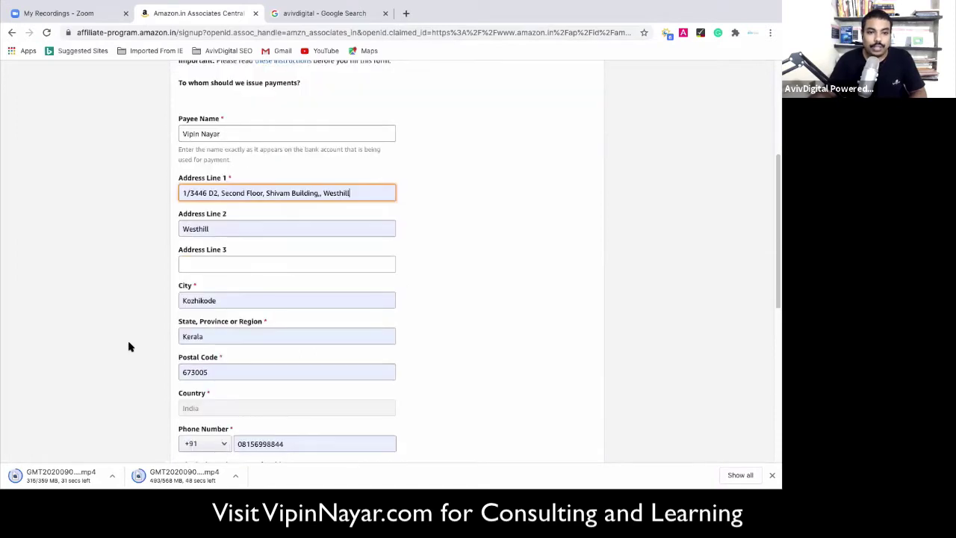
{"action": "key", "text": "Tab"}
{"action": "key", "text": "Tab"}
Add the payee's middle name to the Payee Name field.
{"action": "scroll", "coordinate": [212, 303], "scroll_direction": "down", "scroll_amount": 1}
{"action": "scroll", "coordinate": [224, 224], "scroll_direction": "down", "scroll_amount": 1}
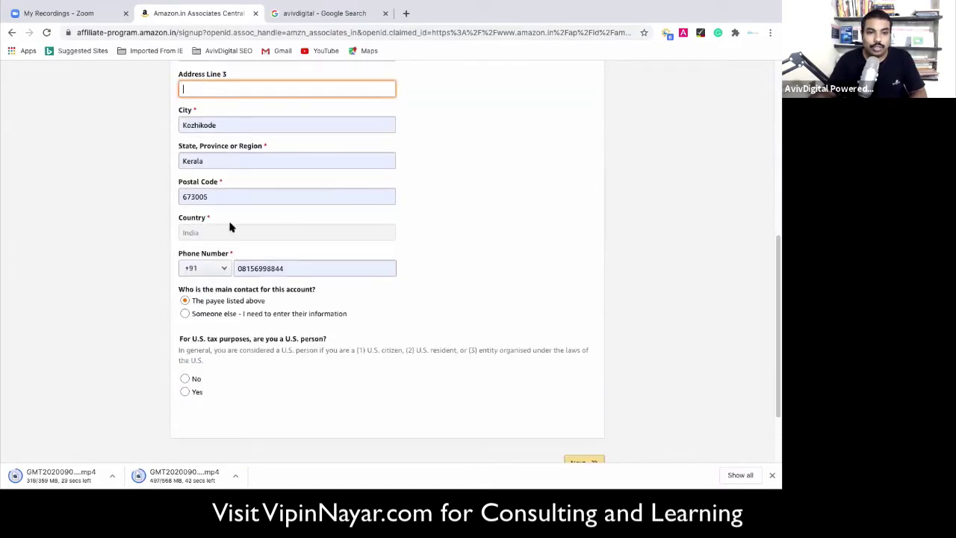
{"action": "scroll", "coordinate": [224, 232], "scroll_direction": "down", "scroll_amount": 1}
{"action": "scroll", "coordinate": [216, 196], "scroll_direction": "down", "scroll_amount": 1}
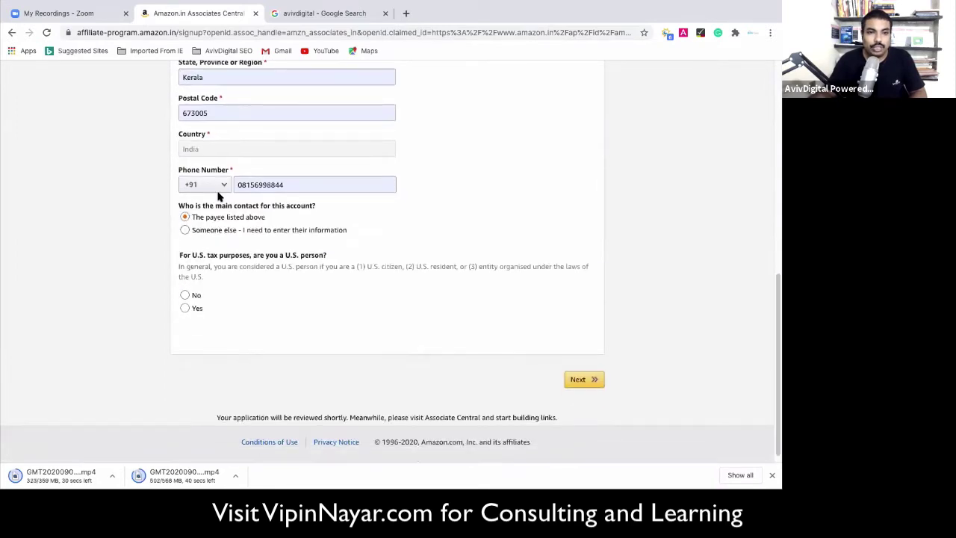
{"action": "scroll", "coordinate": [191, 214], "scroll_direction": "down", "scroll_amount": 1}
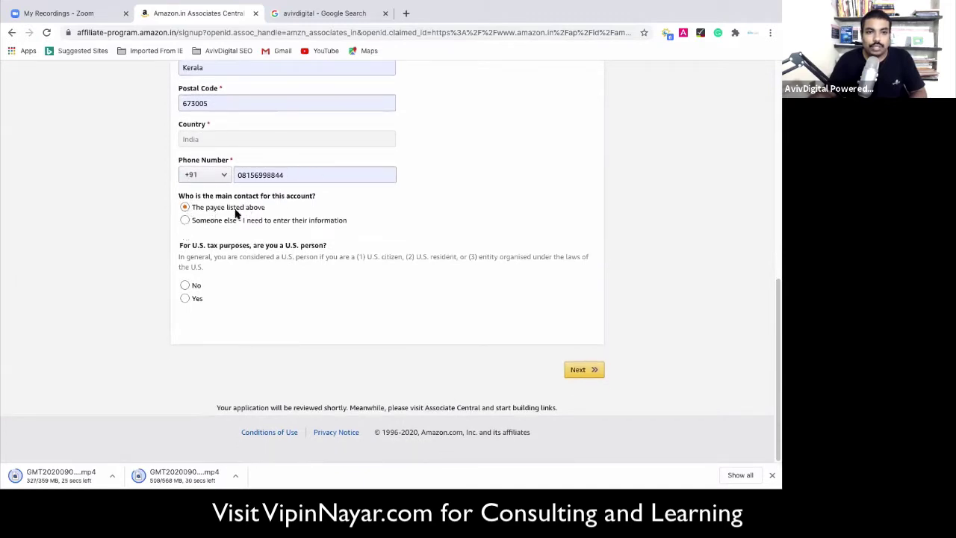
{"action": "scroll", "coordinate": [239, 217], "scroll_direction": "up", "scroll_amount": 3}
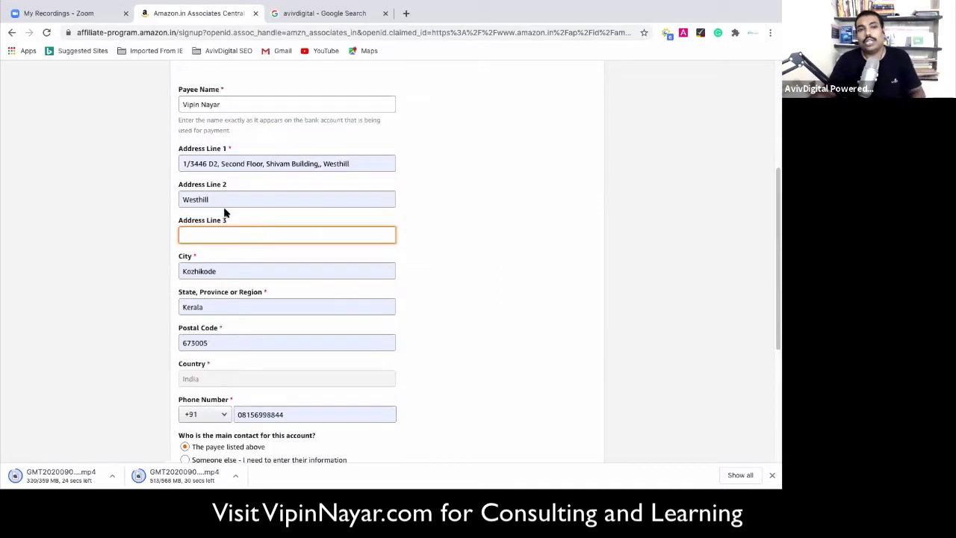
{"action": "scroll", "coordinate": [209, 304], "scroll_direction": "up", "scroll_amount": 3}
{"action": "left_click", "coordinate": [201, 334]}
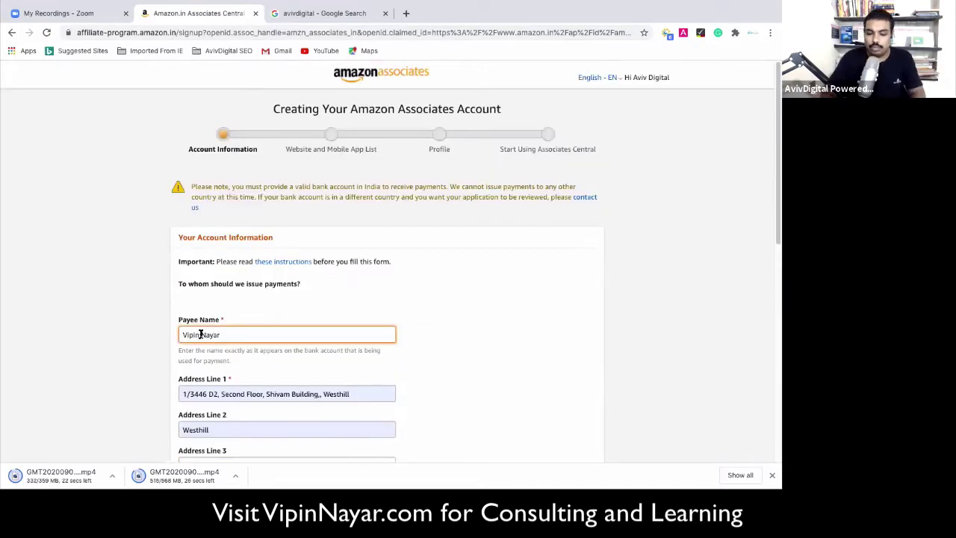
{"action": "type", "text": "kumar"}
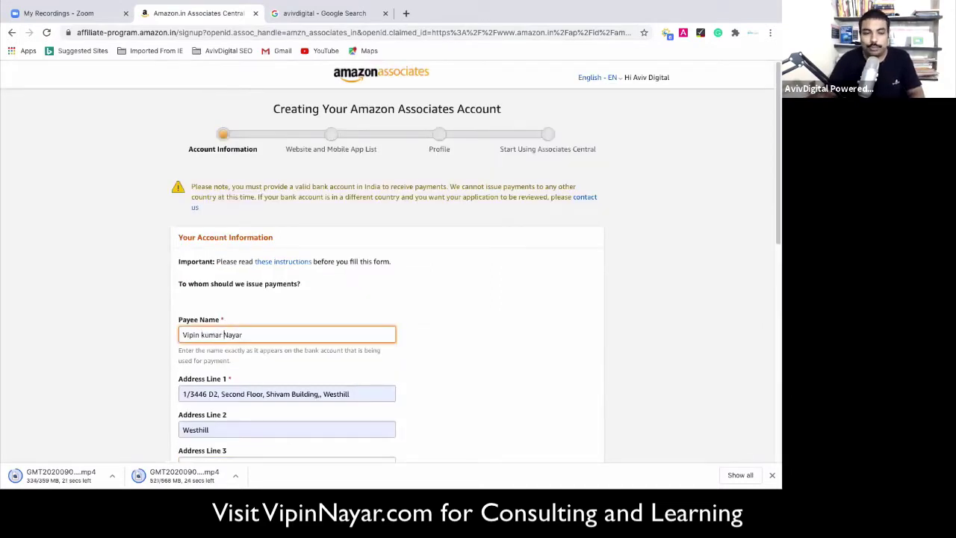
Answer No to the U.S. person tax question.
{"action": "scroll", "coordinate": [113, 356], "scroll_direction": "down", "scroll_amount": 3}
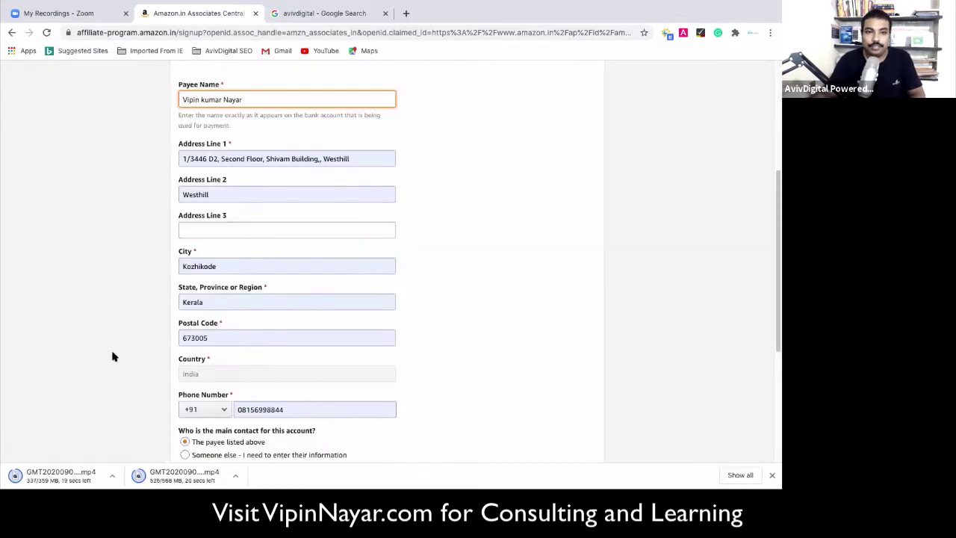
{"action": "scroll", "coordinate": [198, 327], "scroll_direction": "down", "scroll_amount": 3}
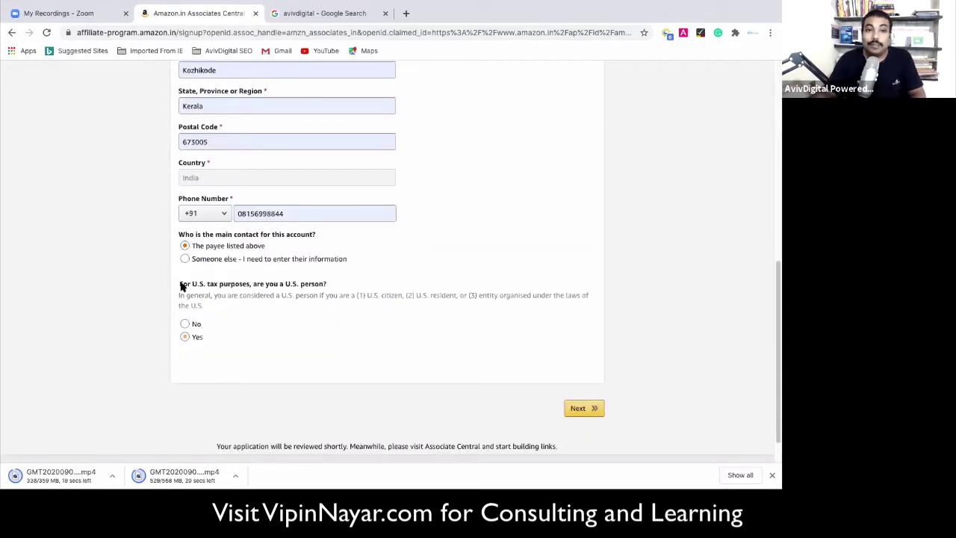
{"action": "scroll", "coordinate": [213, 249], "scroll_direction": "down", "scroll_amount": 1}
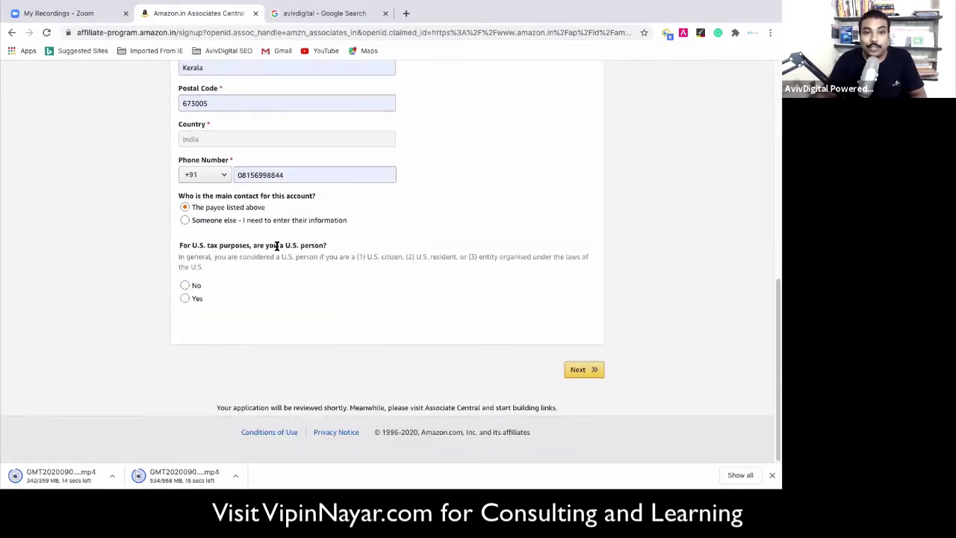
{"action": "triple_click", "coordinate": [344, 247]}
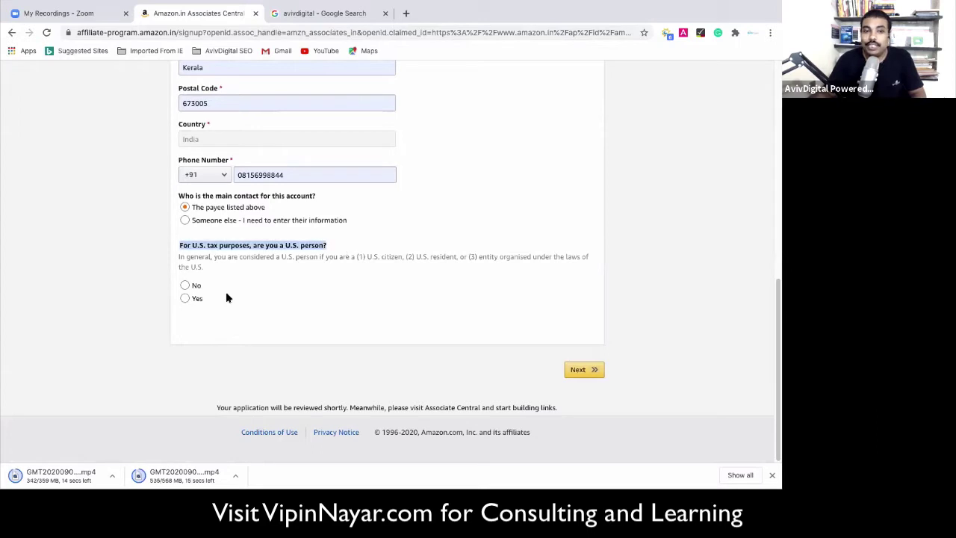
{"action": "left_click", "coordinate": [403, 288]}
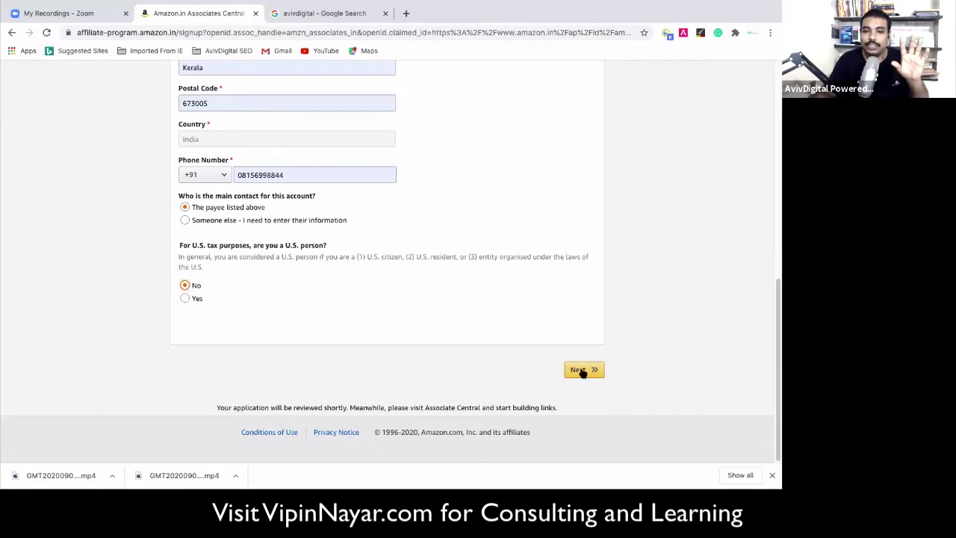
Scroll through the completed account information form to review it.
{"action": "scroll", "coordinate": [367, 284], "scroll_direction": "up", "scroll_amount": 3}
{"action": "scroll", "coordinate": [358, 286], "scroll_direction": "up", "scroll_amount": 5}
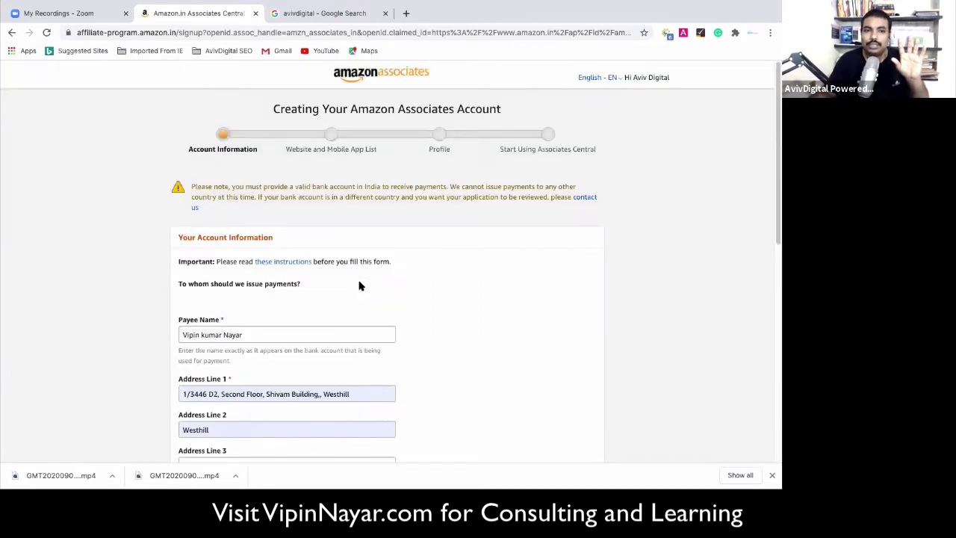
{"action": "scroll", "coordinate": [572, 380], "scroll_direction": "down", "scroll_amount": 10}
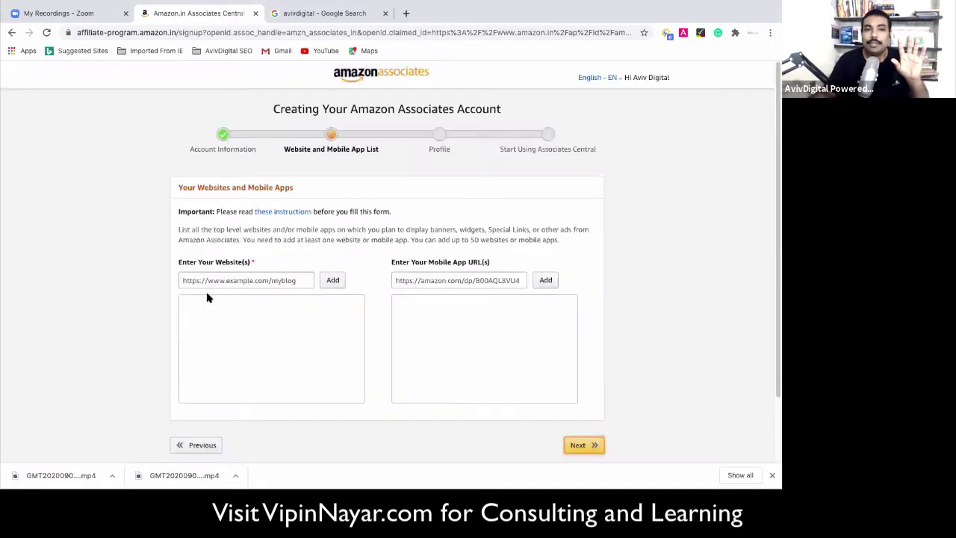
Add favx.com to the website list.
{"action": "scroll", "coordinate": [246, 277], "scroll_direction": "down", "scroll_amount": 1}
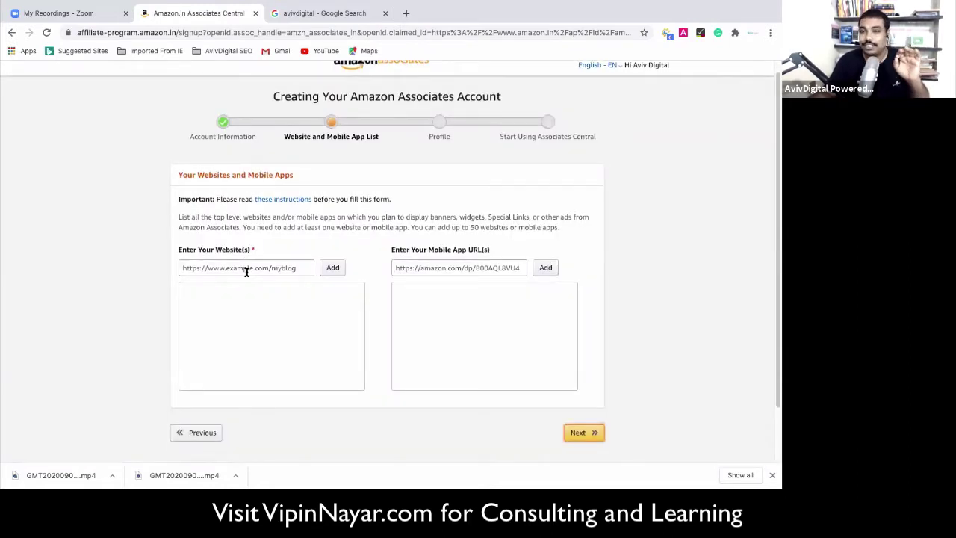
{"action": "left_click", "coordinate": [244, 269]}
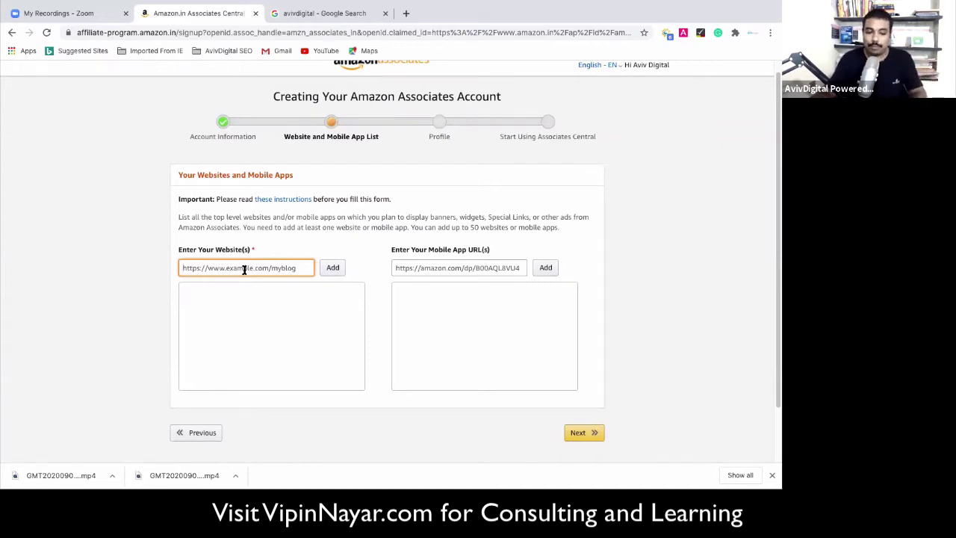
{"action": "type", "text": "av"}
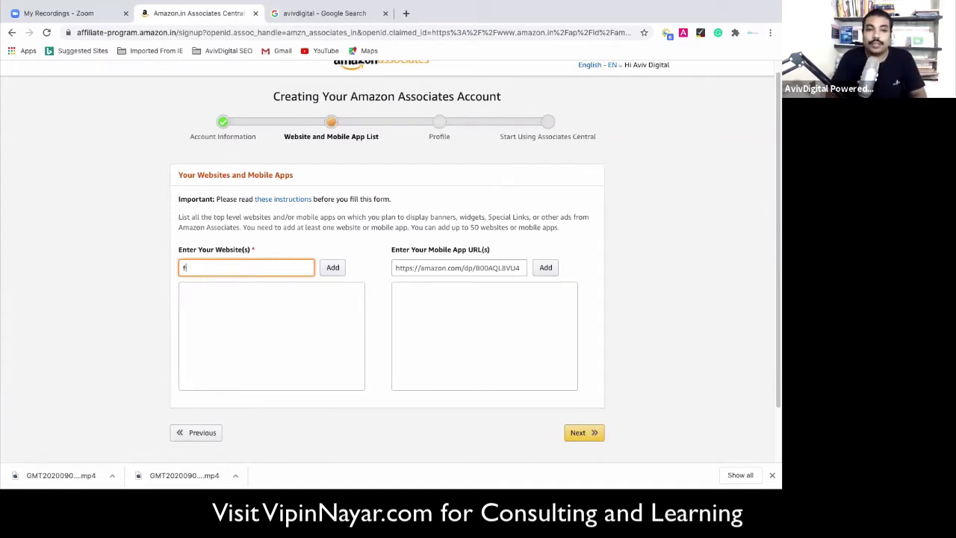
{"action": "type", "text": "favz"}
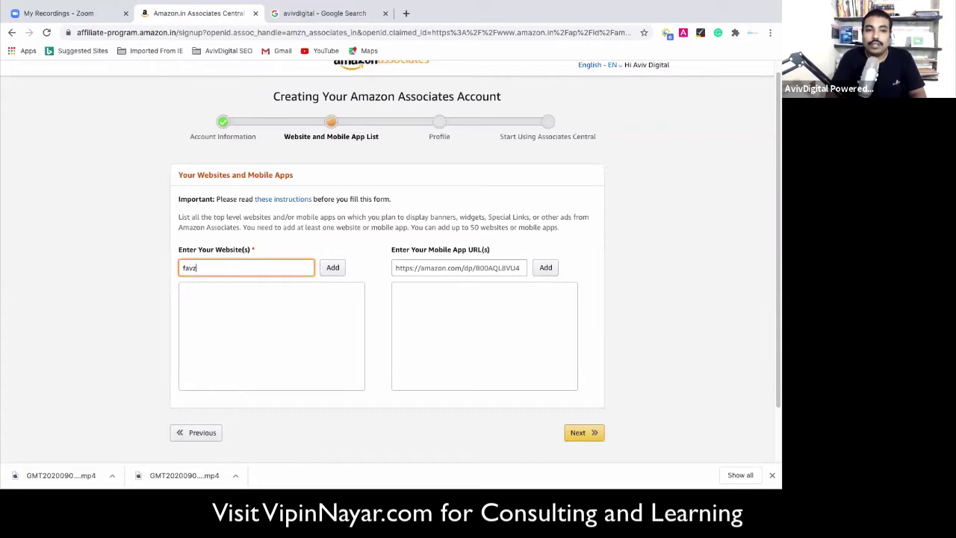
{"action": "key", "text": "BackSpace"}
{"action": "key", "text": "BackSpace"}
{"action": "type", "text": "x.com"}
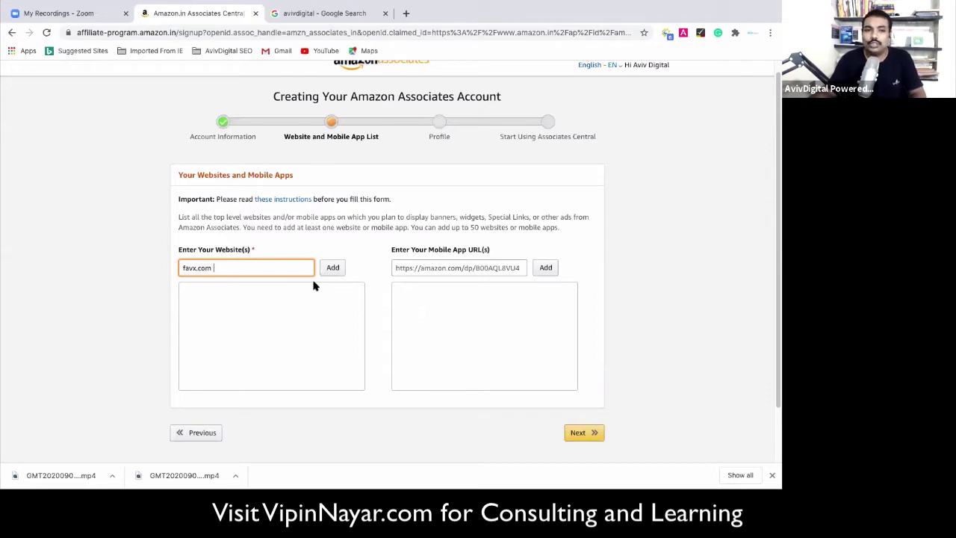
{"action": "left_click", "coordinate": [330, 269]}
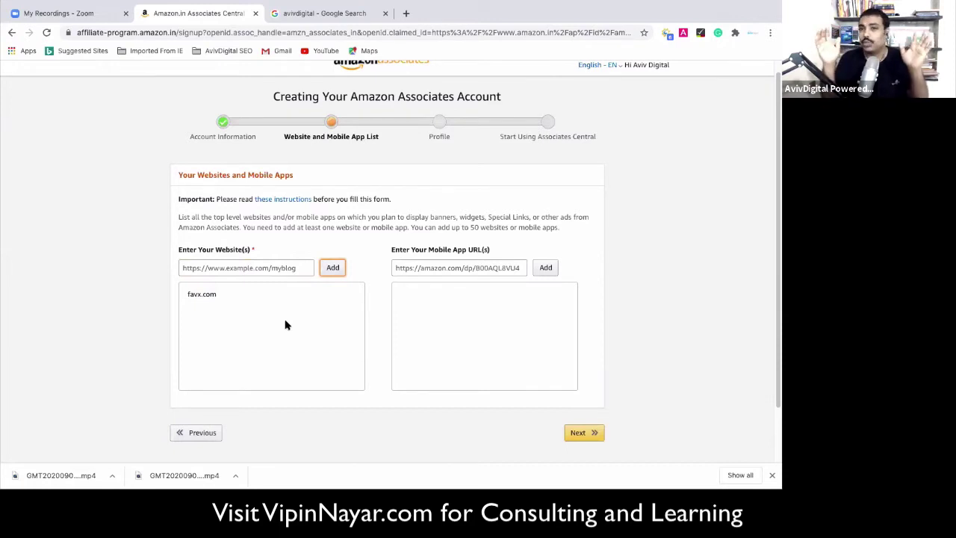
Skip the mobile app URL and continue to the Profile step.
{"action": "left_click", "coordinate": [484, 270]}
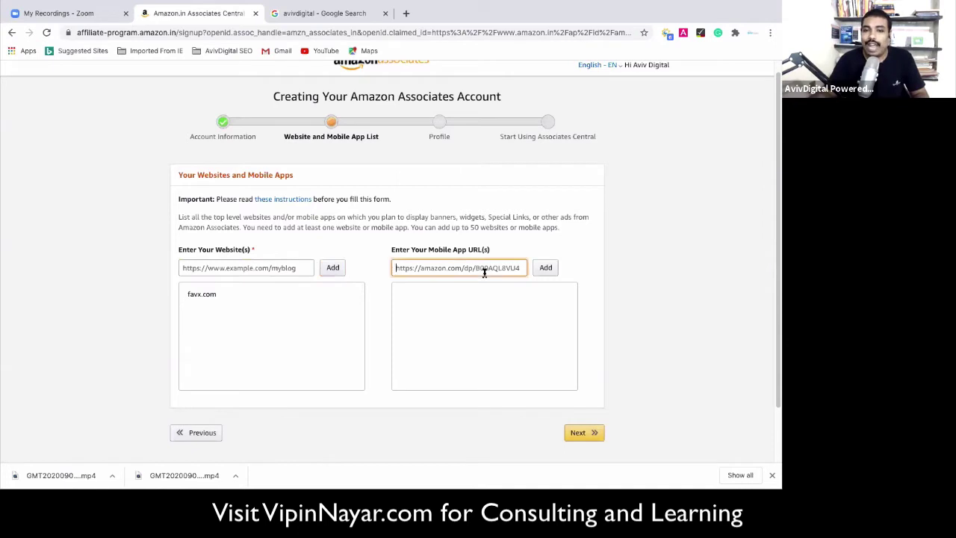
{"action": "scroll", "coordinate": [434, 274], "scroll_direction": "down", "scroll_amount": 1}
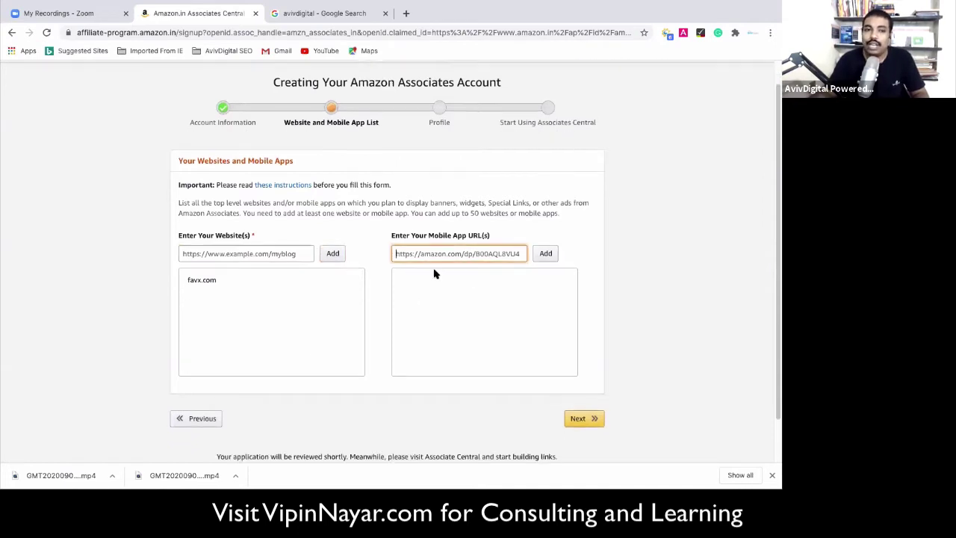
{"action": "scroll", "coordinate": [307, 356], "scroll_direction": "down", "scroll_amount": 2}
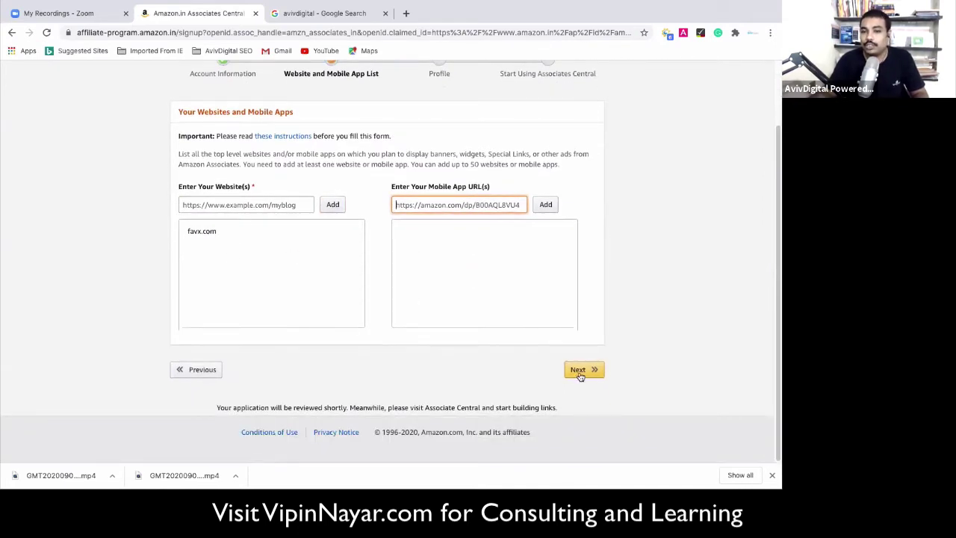
{"action": "left_click", "coordinate": [579, 373]}
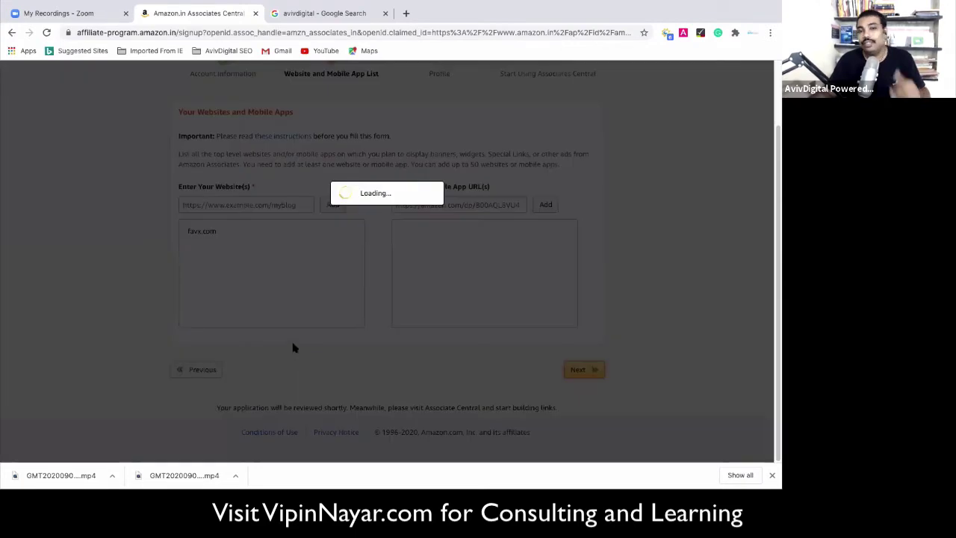
{"action": "scroll", "coordinate": [254, 299], "scroll_direction": "down", "scroll_amount": 2}
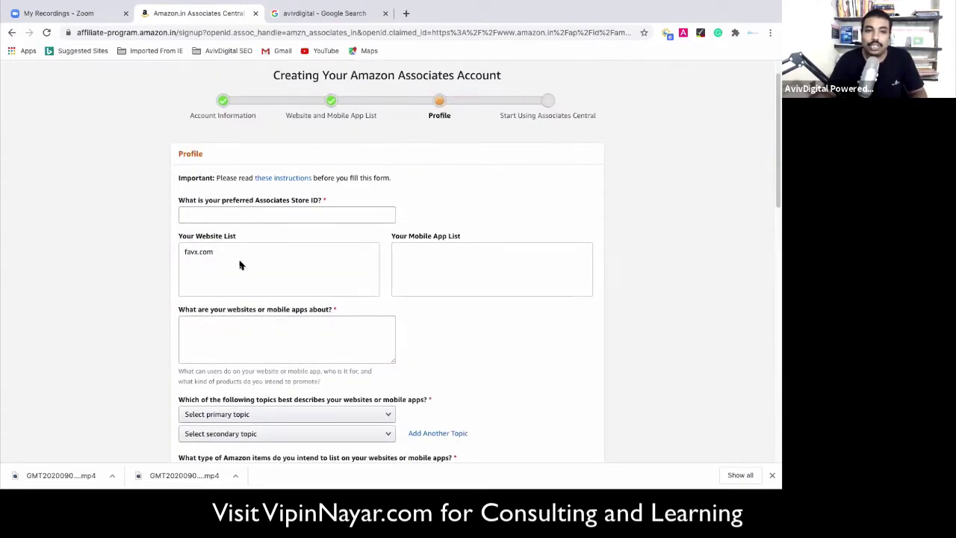
Enter fav as the preferred Associates Store ID, then move to the website description box.
{"action": "left_click", "coordinate": [274, 210]}
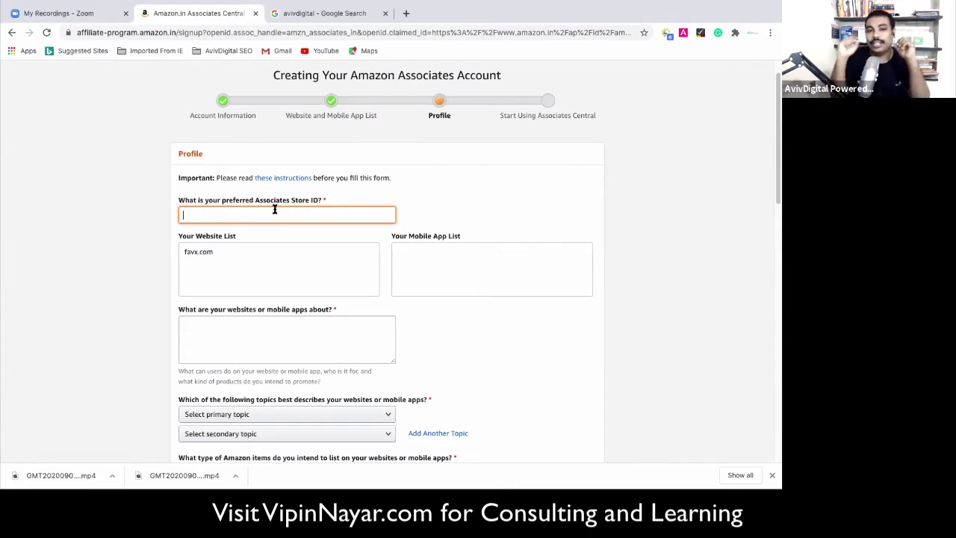
{"action": "type", "text": "favx"}
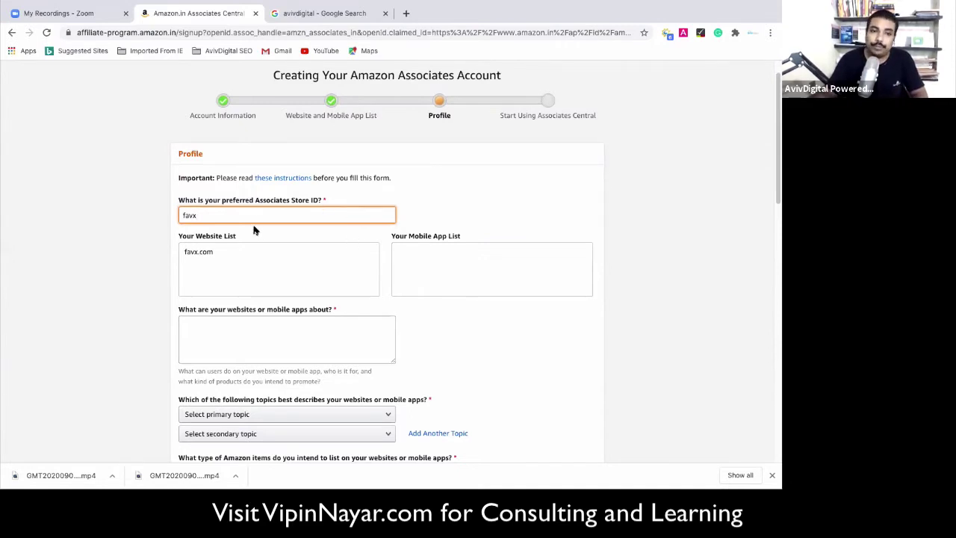
{"action": "left_click", "coordinate": [271, 276]}
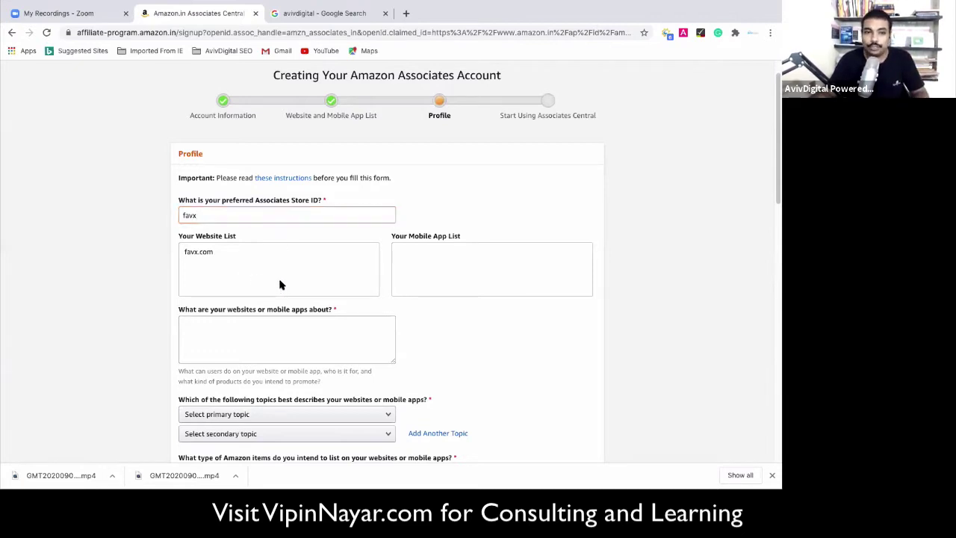
{"action": "scroll", "coordinate": [281, 287], "scroll_direction": "down", "scroll_amount": 1}
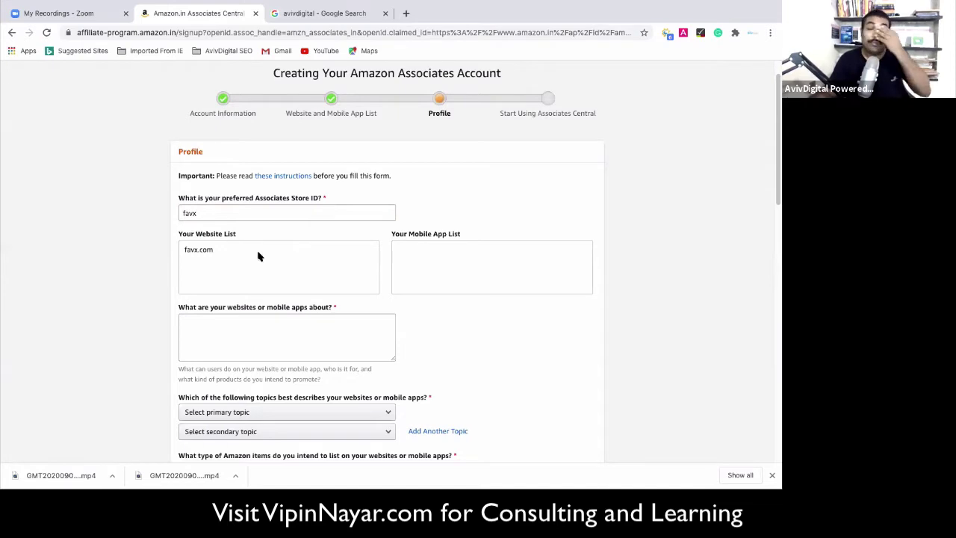
{"action": "scroll", "coordinate": [217, 254], "scroll_direction": "down", "scroll_amount": 1}
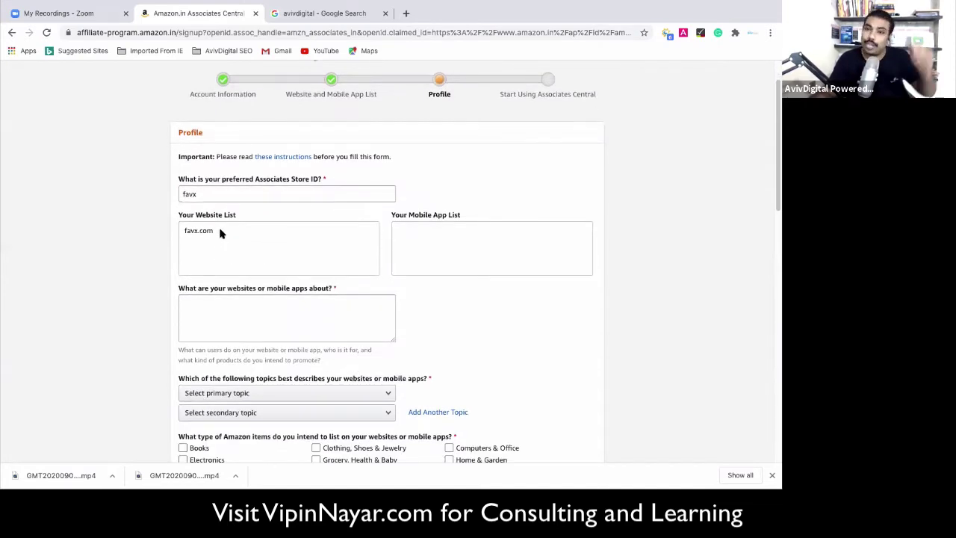
{"action": "scroll", "coordinate": [221, 249], "scroll_direction": "down", "scroll_amount": 1}
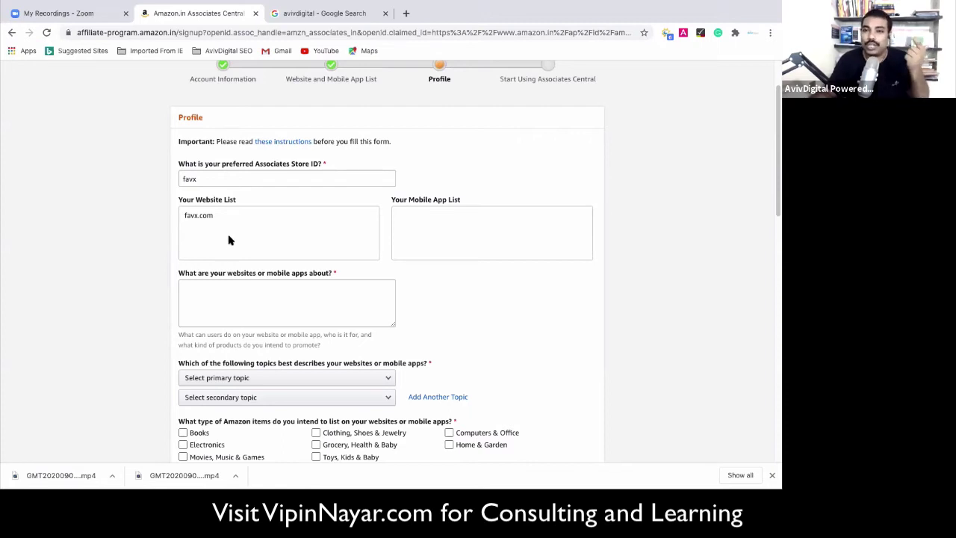
{"action": "scroll", "coordinate": [229, 240], "scroll_direction": "down", "scroll_amount": 1}
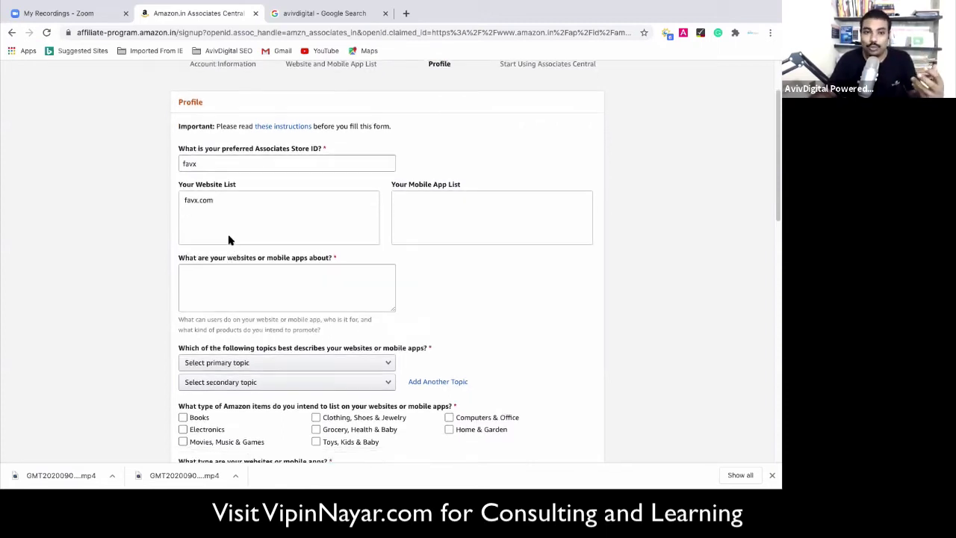
{"action": "left_click", "coordinate": [252, 294]}
{"action": "scroll", "coordinate": [254, 290], "scroll_direction": "down", "scroll_amount": 1}
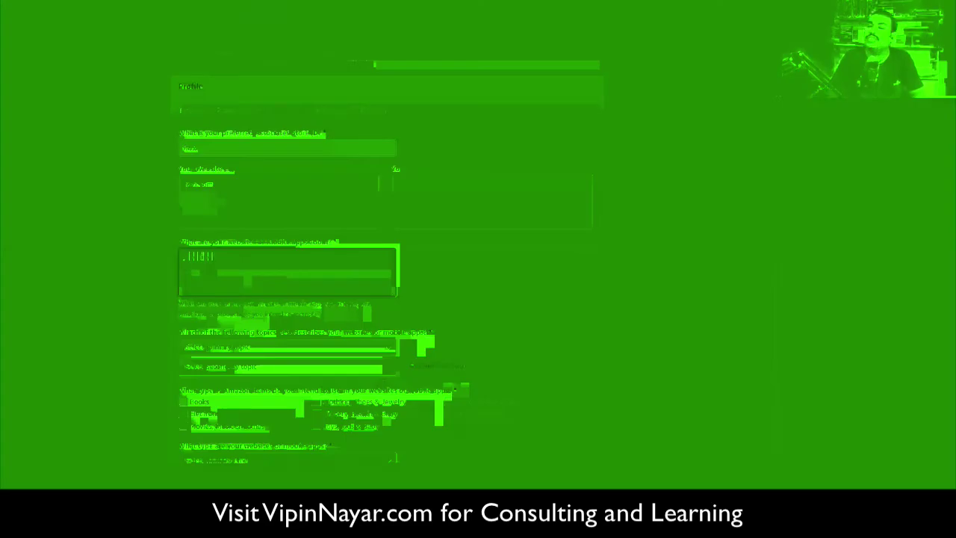
Set the primary topic to Business/Industrial and secondary topic to Education/ School /Reference/News.
{"action": "scroll", "coordinate": [389, 268], "scroll_direction": "down", "scroll_amount": 1}
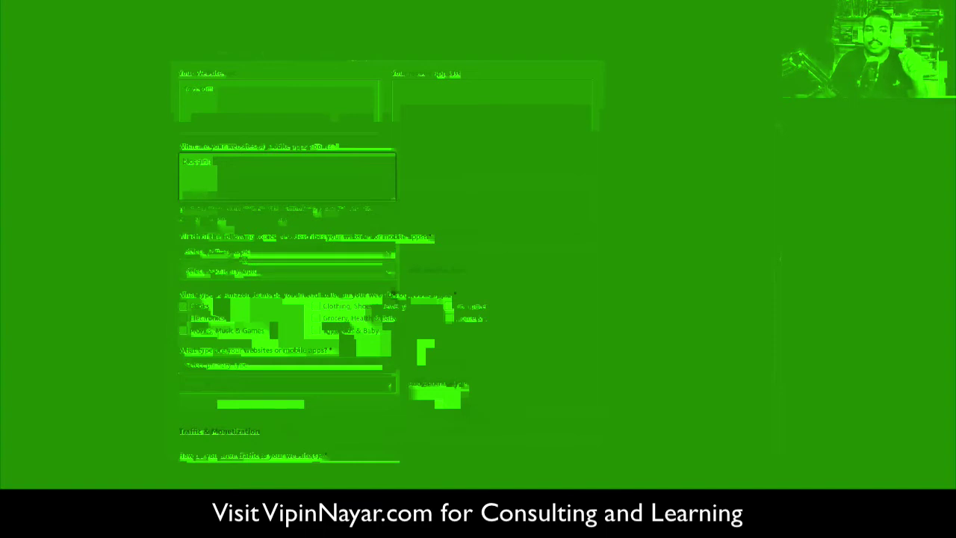
{"action": "left_click", "coordinate": [246, 254]}
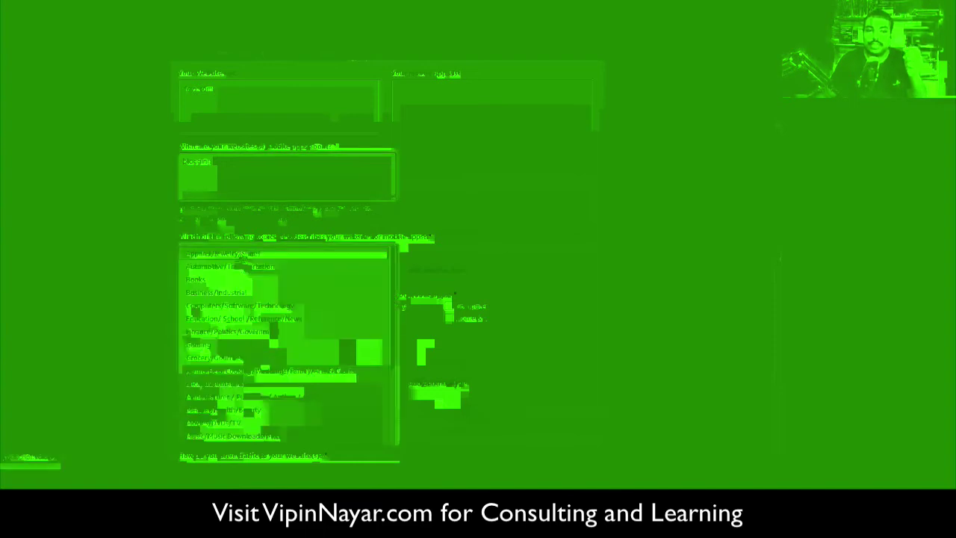
{"action": "left_click", "coordinate": [220, 305]}
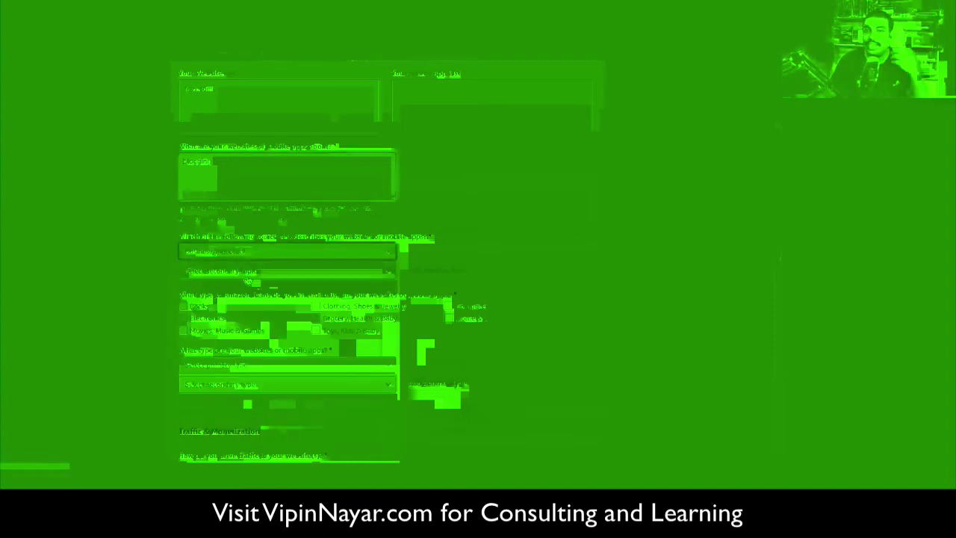
{"action": "left_click", "coordinate": [250, 273]}
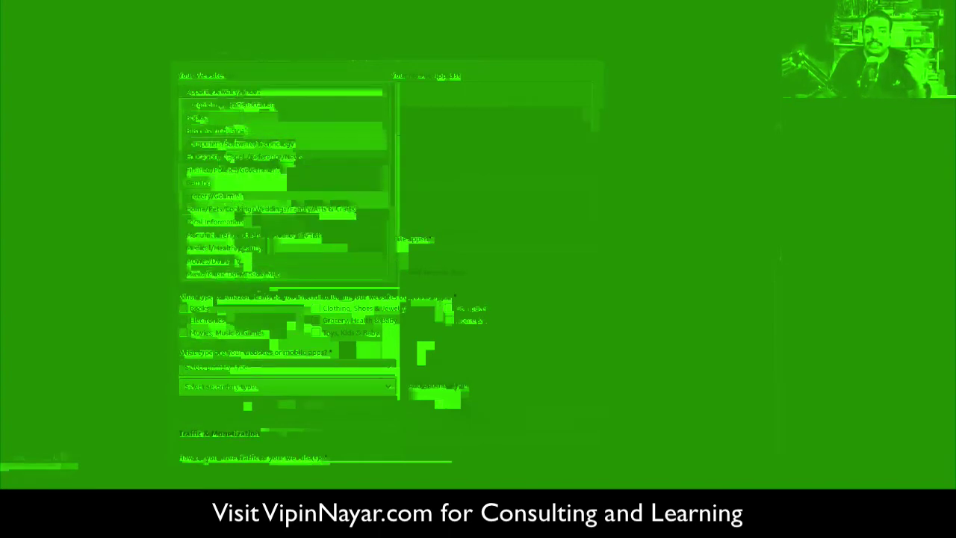
{"action": "left_click", "coordinate": [233, 158]}
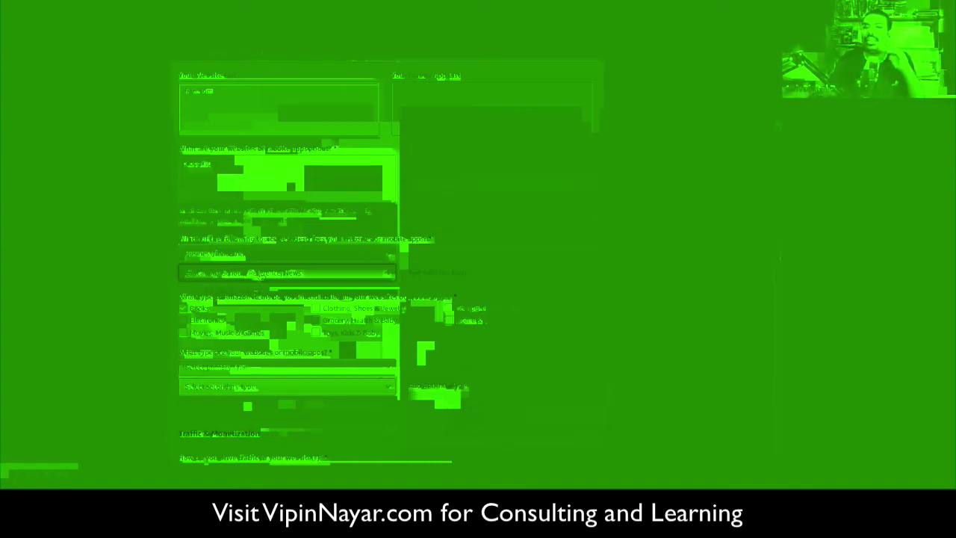
{"action": "scroll", "coordinate": [260, 275], "scroll_direction": "down", "scroll_amount": 1}
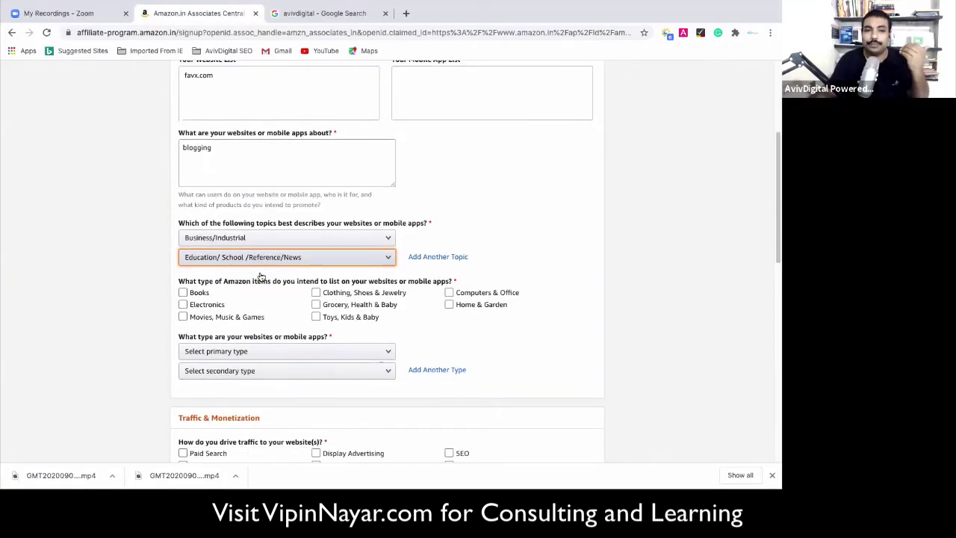
{"action": "scroll", "coordinate": [241, 303], "scroll_direction": "down", "scroll_amount": 1}
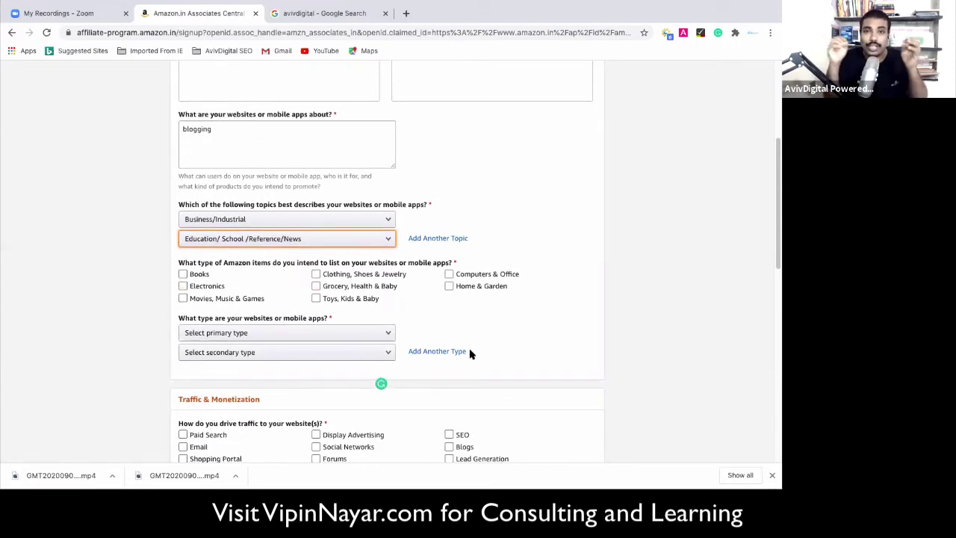
Tick all eight product categories, from Books and Electronics to Computers & Office and Home & Garden.
{"action": "scroll", "coordinate": [469, 352], "scroll_direction": "down", "scroll_amount": 1}
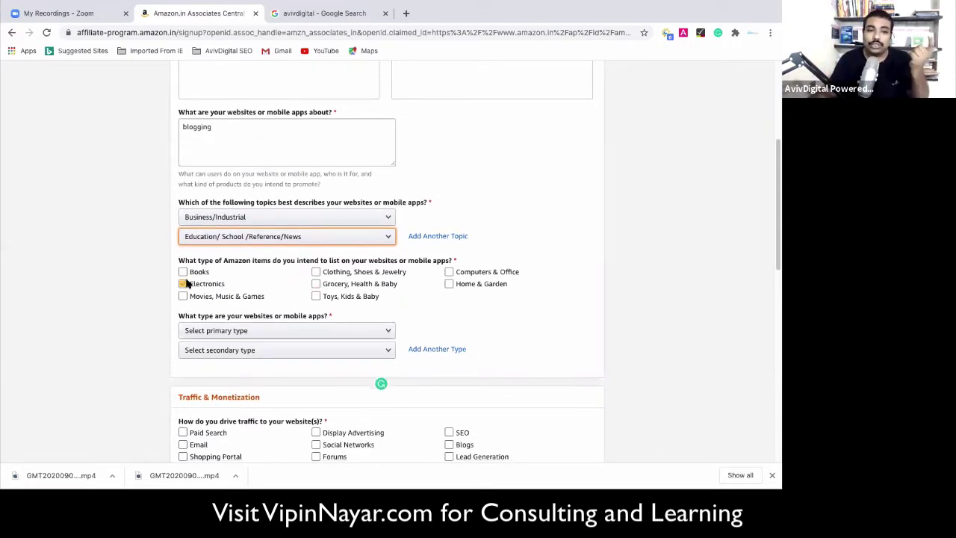
{"action": "left_click", "coordinate": [183, 271]}
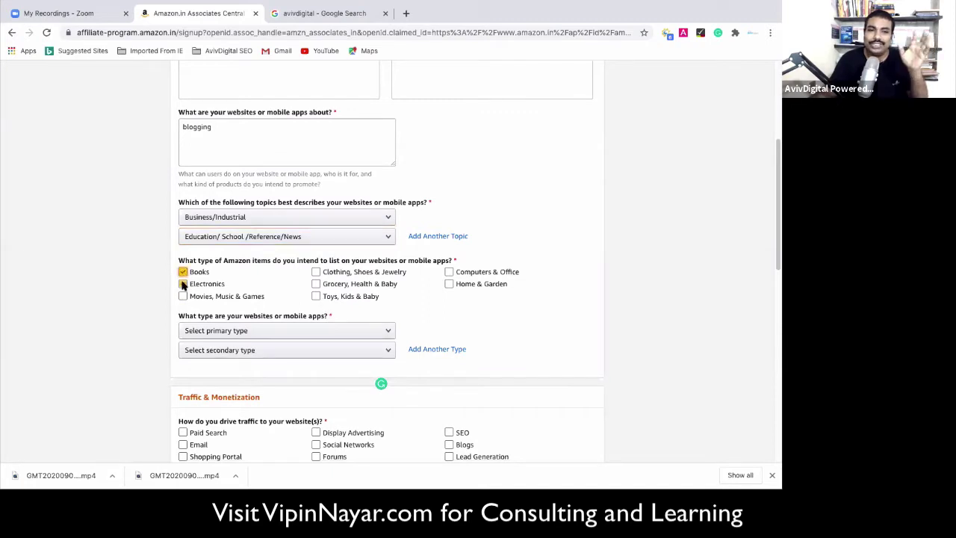
{"action": "left_click", "coordinate": [183, 283]}
{"action": "left_click", "coordinate": [182, 296]}
{"action": "left_click", "coordinate": [316, 272]}
{"action": "left_click", "coordinate": [316, 296]}
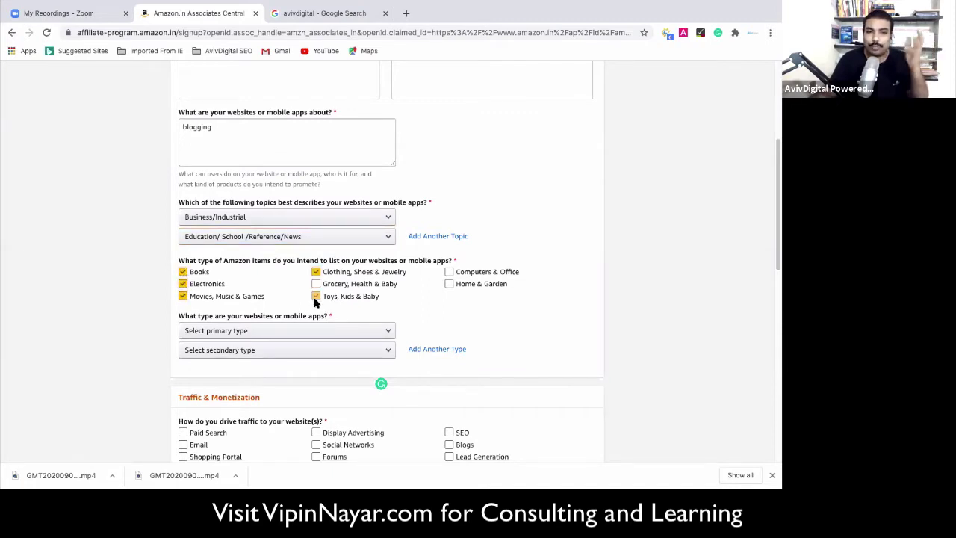
{"action": "left_click", "coordinate": [316, 284]}
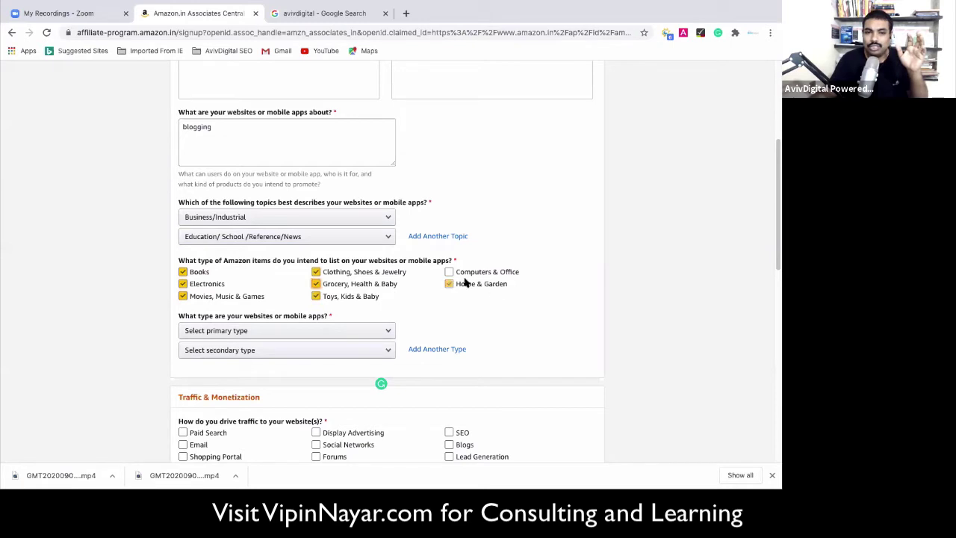
{"action": "left_click", "coordinate": [448, 272]}
{"action": "left_click", "coordinate": [449, 284]}
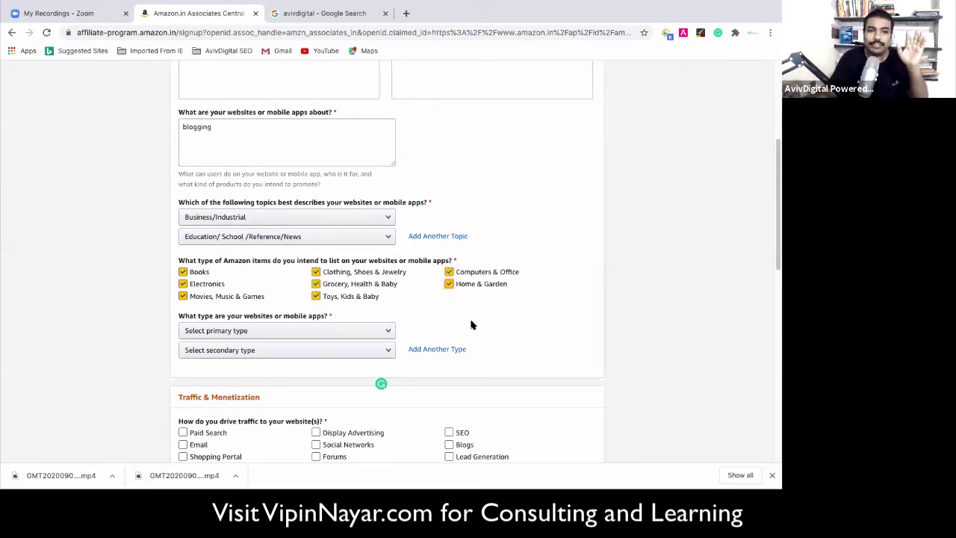
Set the primary website type to Blog and the secondary type to Content Website.
{"action": "scroll", "coordinate": [269, 312], "scroll_direction": "down", "scroll_amount": 1}
{"action": "left_click", "coordinate": [272, 309]}
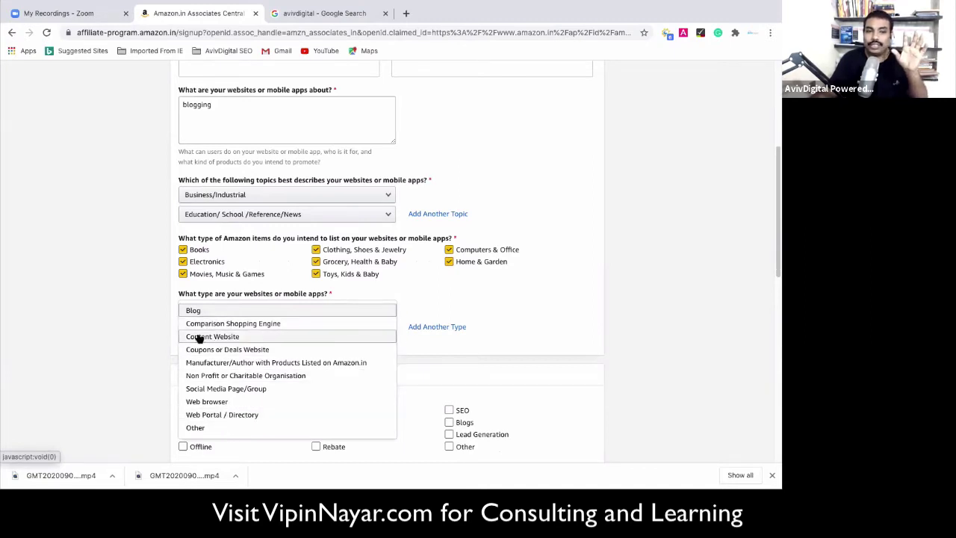
{"action": "left_click", "coordinate": [198, 311]}
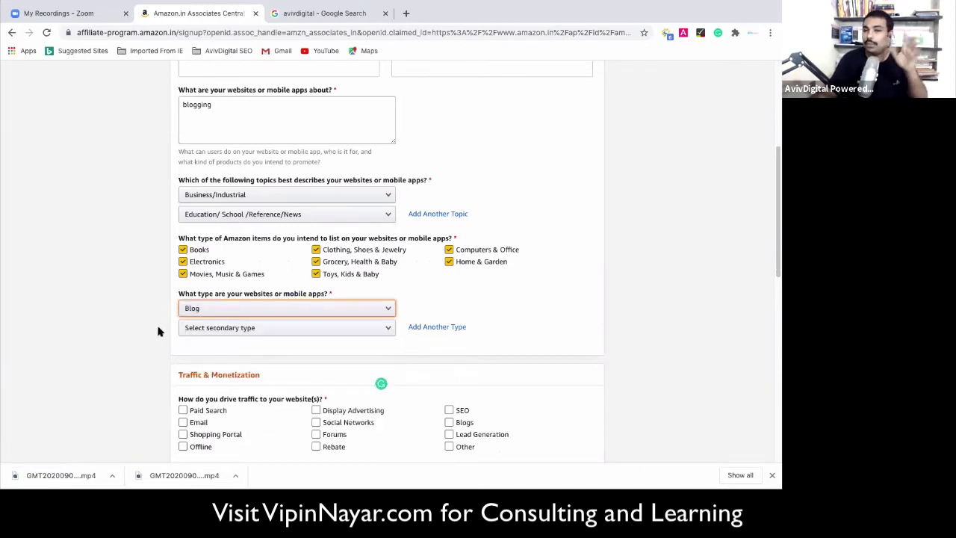
{"action": "left_click", "coordinate": [236, 333]}
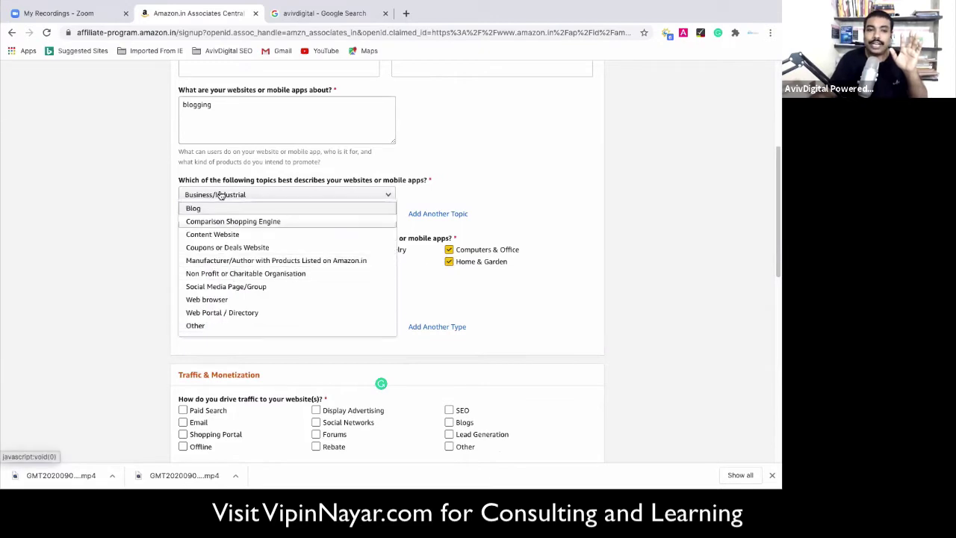
{"action": "left_click", "coordinate": [224, 236]}
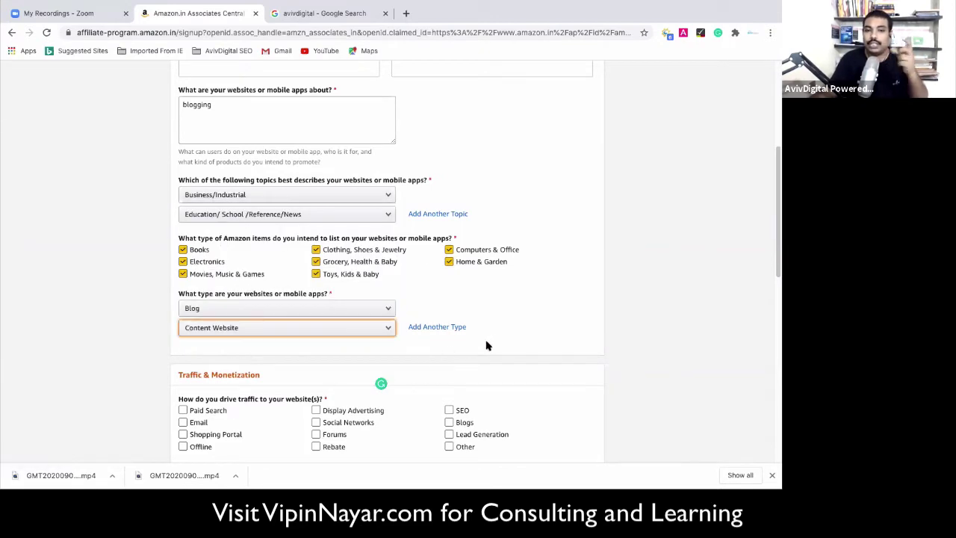
{"action": "scroll", "coordinate": [415, 316], "scroll_direction": "down", "scroll_amount": 1}
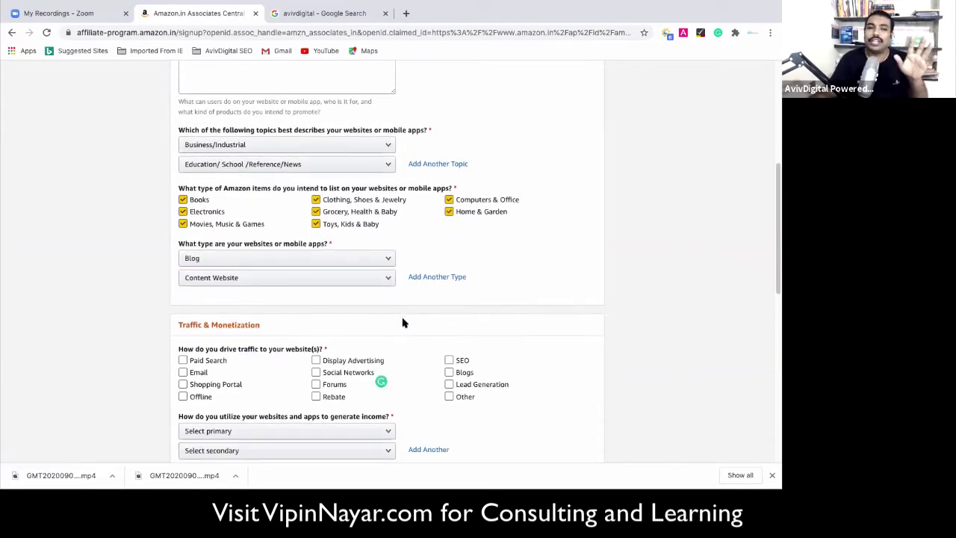
Tick Email, SEO, Blogs, Forums and Social Networks as traffic sources, leaving Display Advertising and Rebate unticked.
{"action": "scroll", "coordinate": [405, 320], "scroll_direction": "down", "scroll_amount": 1}
{"action": "left_click", "coordinate": [420, 329]}
{"action": "scroll", "coordinate": [419, 325], "scroll_direction": "down", "scroll_amount": 3}
{"action": "left_click", "coordinate": [365, 291]}
{"action": "left_click", "coordinate": [359, 277]}
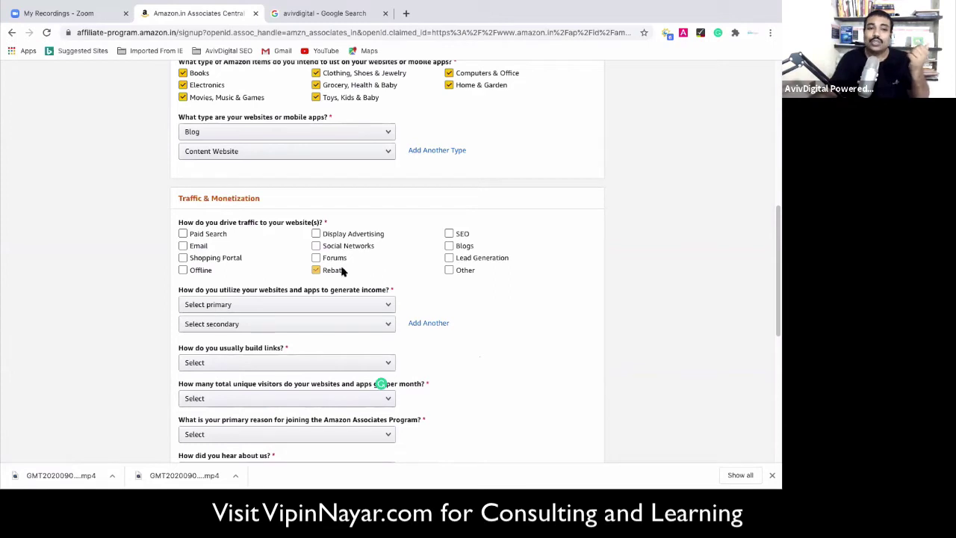
{"action": "left_click", "coordinate": [344, 271]}
{"action": "left_click", "coordinate": [192, 251]}
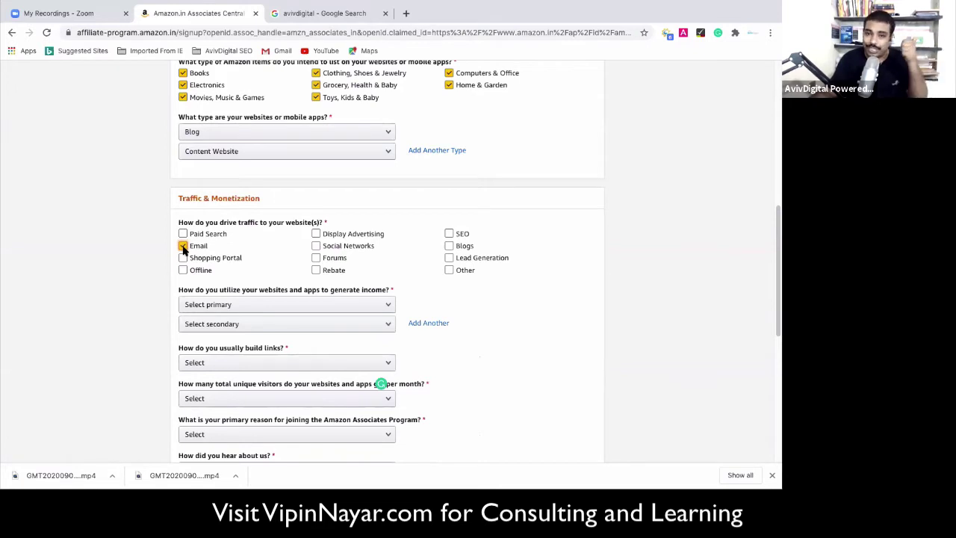
{"action": "left_click", "coordinate": [460, 235]}
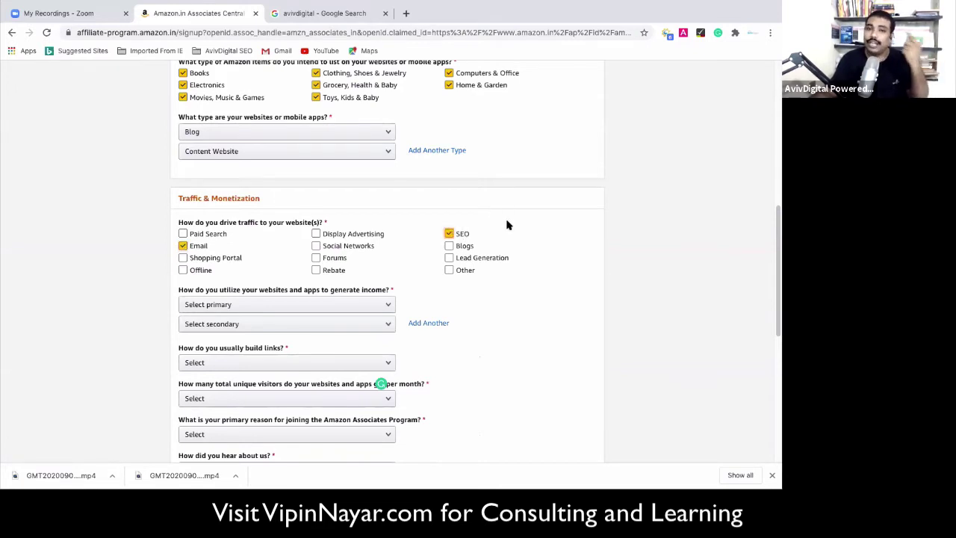
{"action": "left_click", "coordinate": [450, 247]}
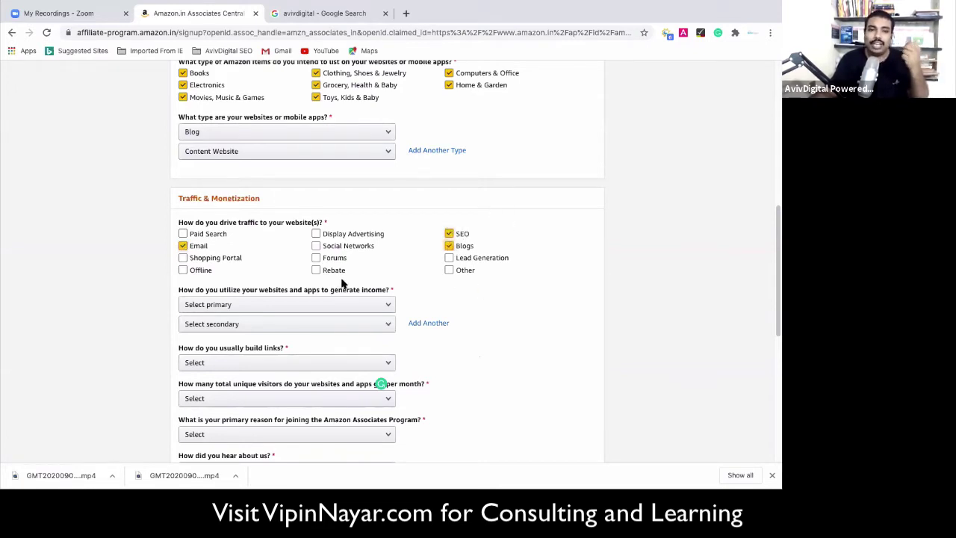
{"action": "left_click", "coordinate": [317, 258]}
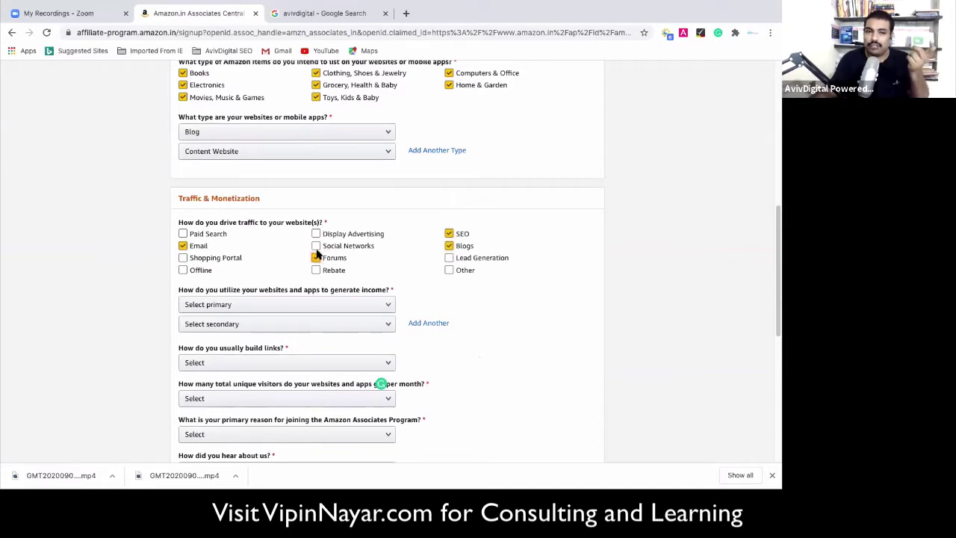
{"action": "left_click", "coordinate": [316, 246]}
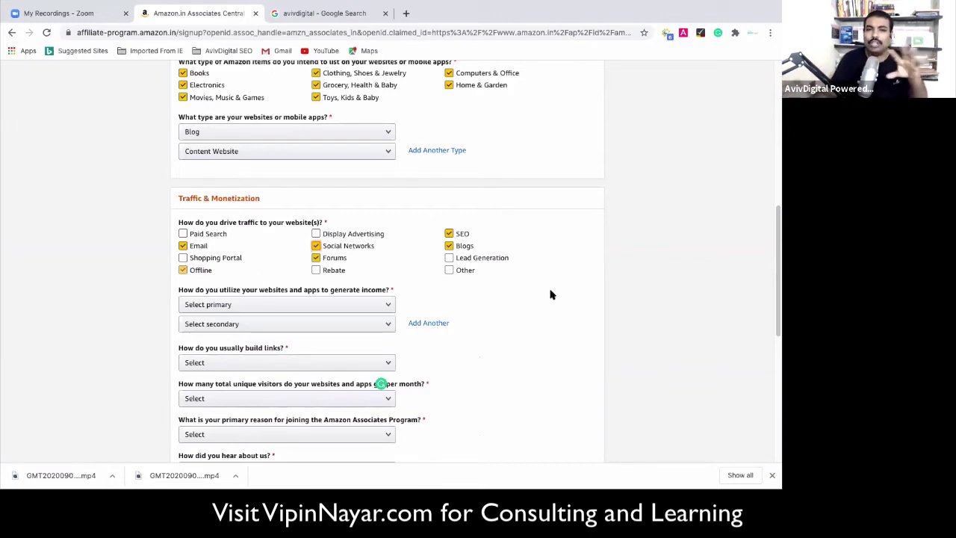
{"action": "scroll", "coordinate": [463, 340], "scroll_direction": "down", "scroll_amount": 1}
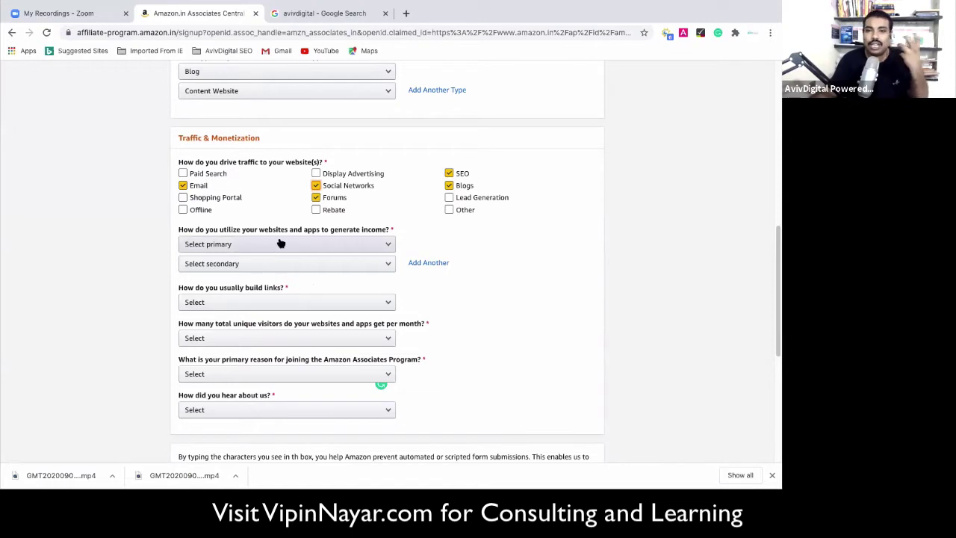
Set both the primary and secondary income methods to Amazon Associates only.
{"action": "left_click", "coordinate": [278, 243]}
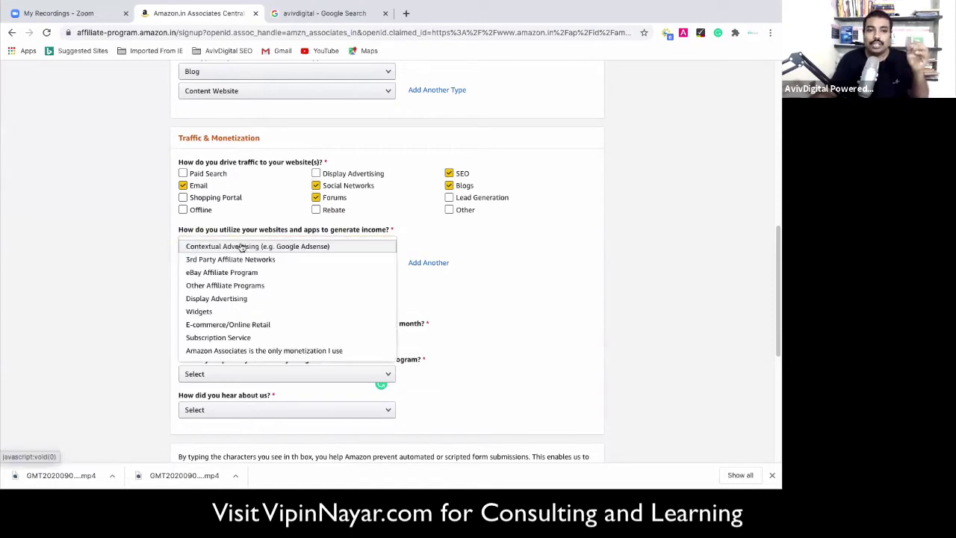
{"action": "left_click", "coordinate": [227, 350]}
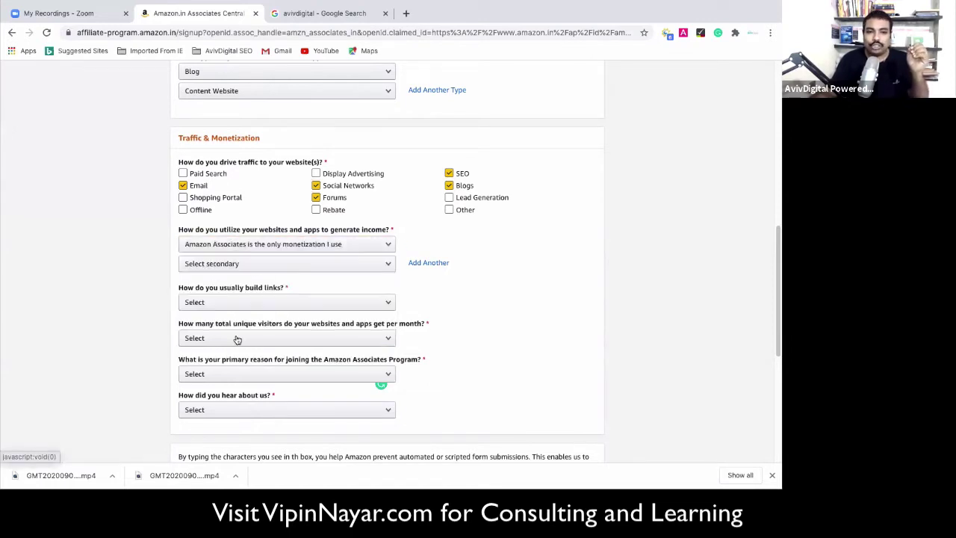
{"action": "left_click", "coordinate": [350, 268]}
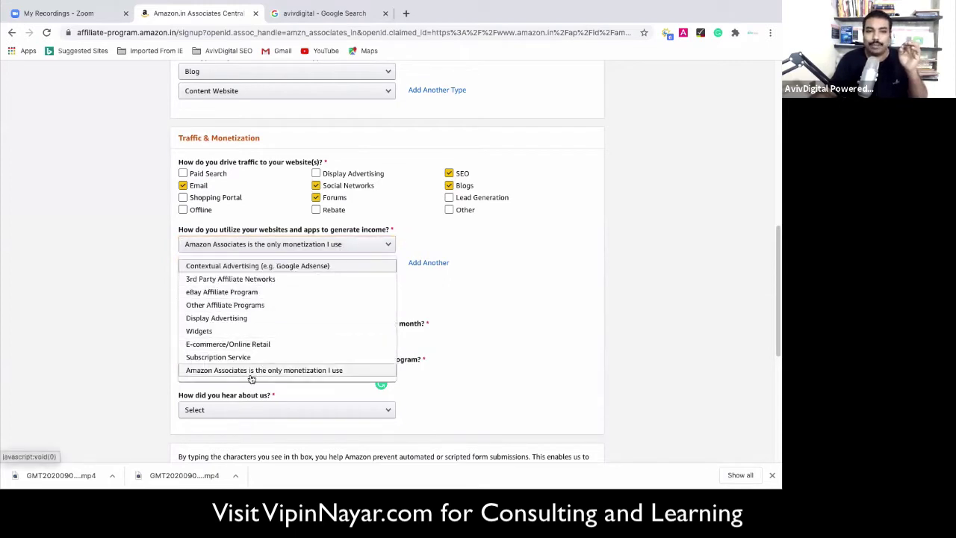
{"action": "left_click", "coordinate": [252, 372]}
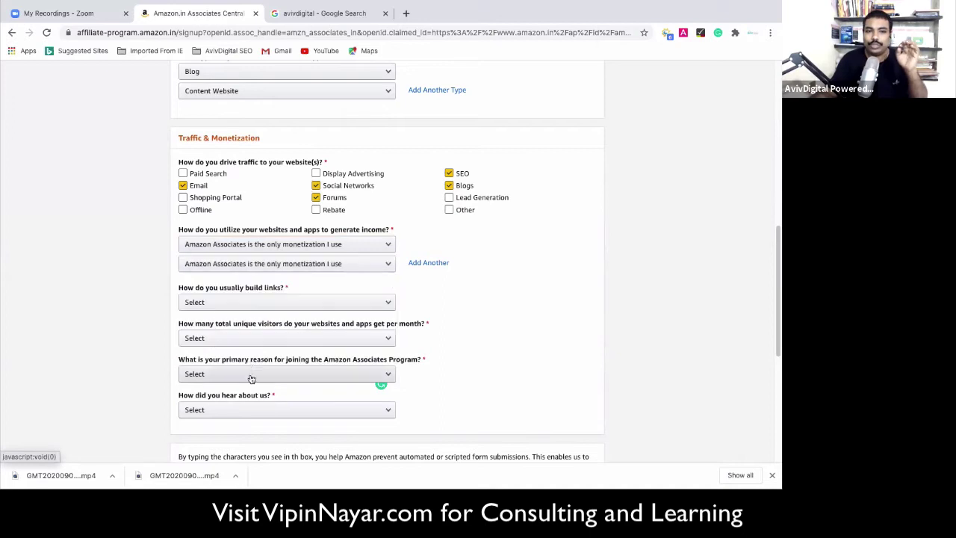
{"action": "left_click", "coordinate": [377, 244]}
{"action": "scroll", "coordinate": [235, 258], "scroll_direction": "down", "scroll_amount": 1}
{"action": "scroll", "coordinate": [247, 286], "scroll_direction": "up", "scroll_amount": 1}
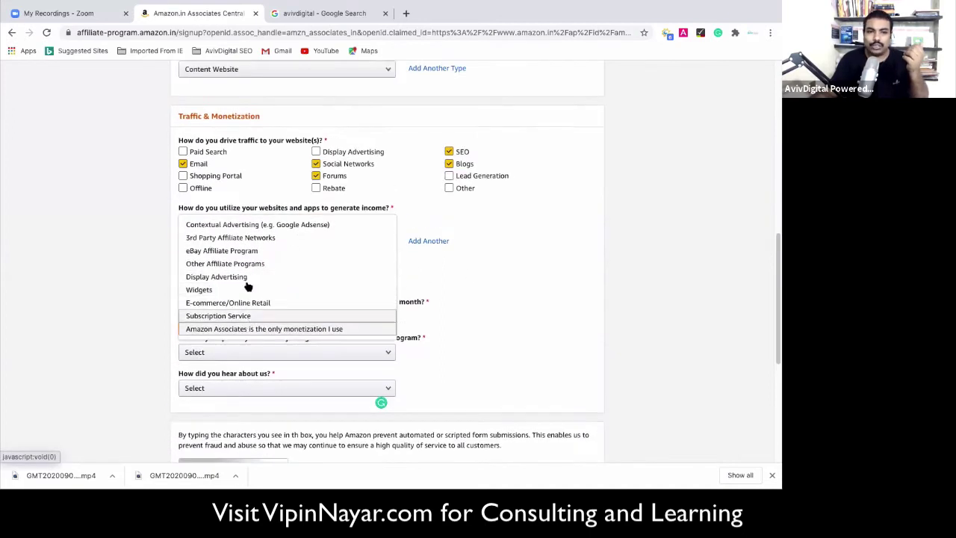
{"action": "left_click", "coordinate": [240, 238]}
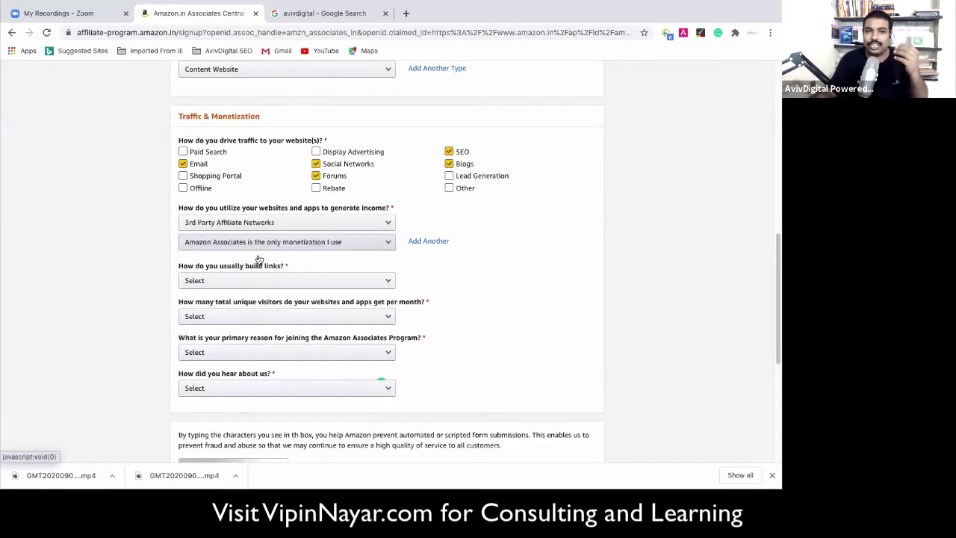
{"action": "left_click", "coordinate": [320, 229]}
{"action": "left_click", "coordinate": [240, 330]}
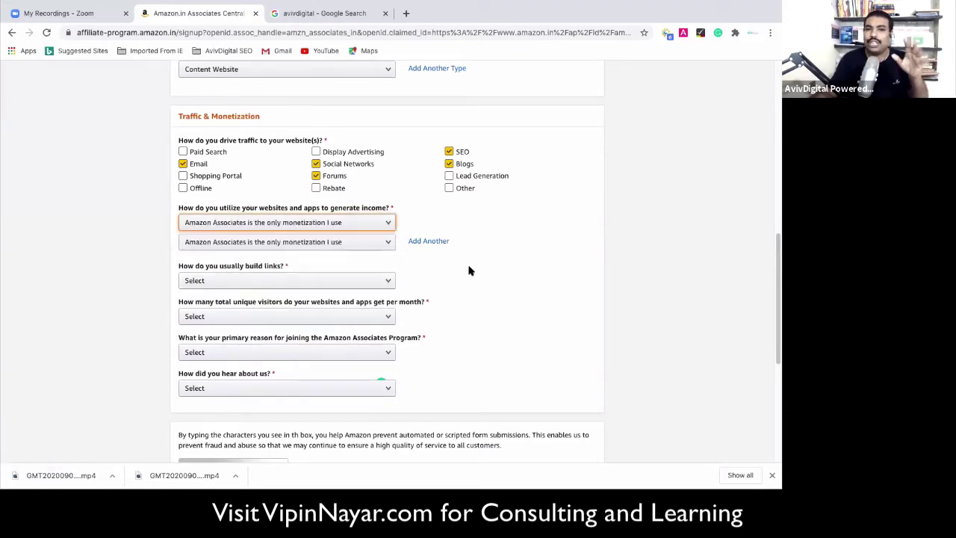
{"action": "scroll", "coordinate": [472, 328], "scroll_direction": "down", "scroll_amount": 2}
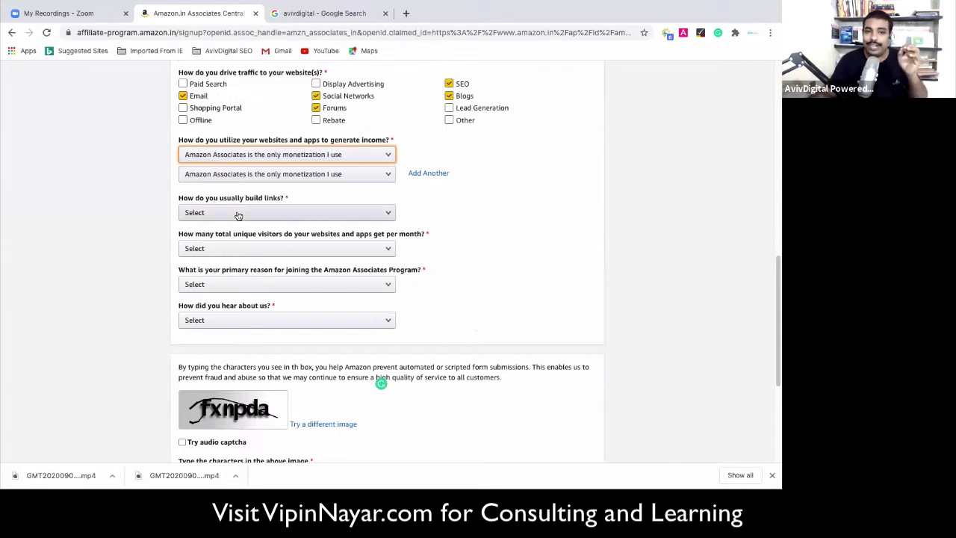
Answer that links are built in a Blog Editor, with less than 500 monthly visitors.
{"action": "left_click", "coordinate": [238, 215]}
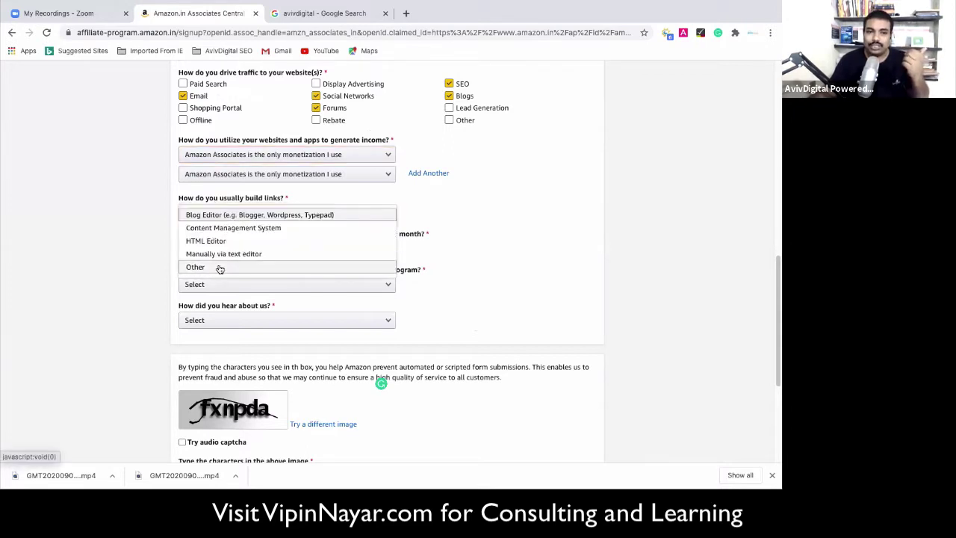
{"action": "left_click", "coordinate": [222, 216]}
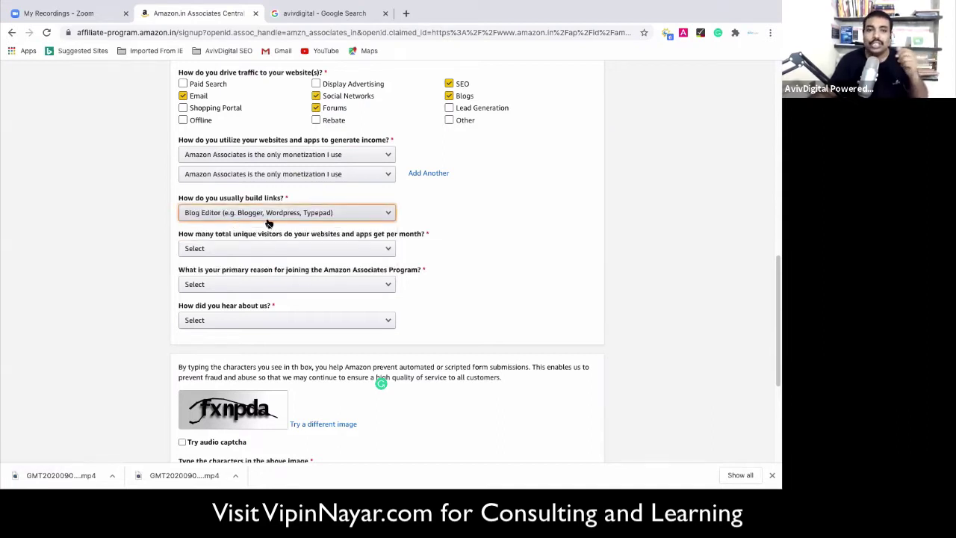
{"action": "scroll", "coordinate": [268, 222], "scroll_direction": "down", "scroll_amount": 1}
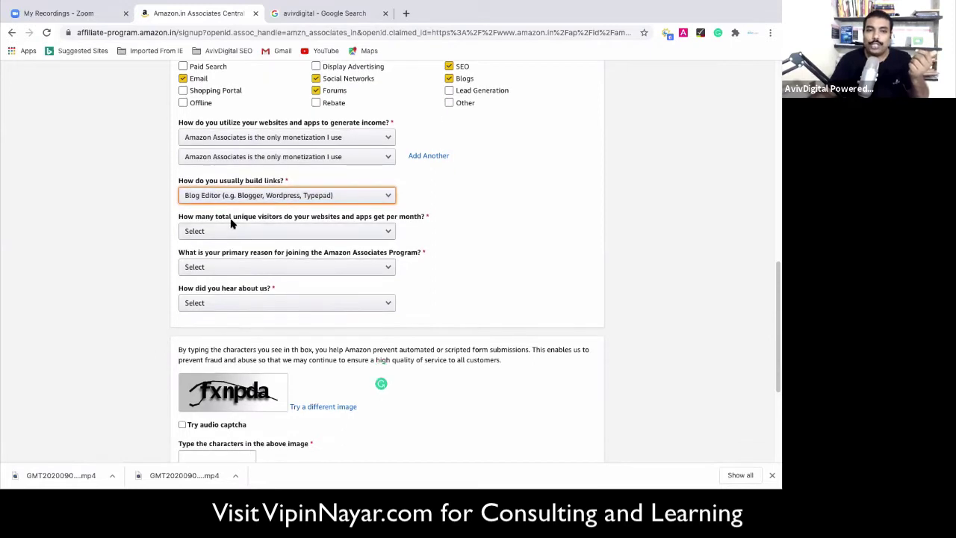
{"action": "left_click", "coordinate": [329, 233]}
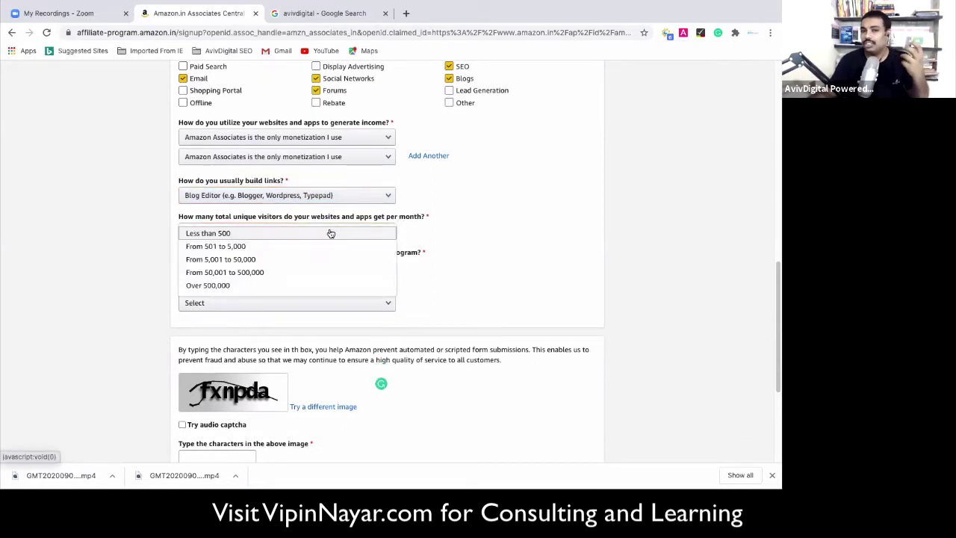
{"action": "left_click", "coordinate": [224, 233]}
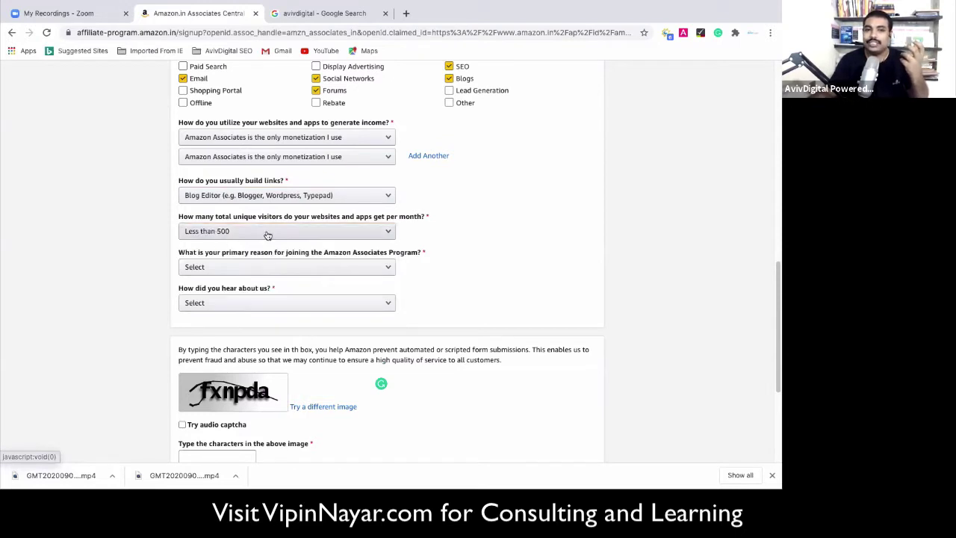
{"action": "scroll", "coordinate": [457, 277], "scroll_direction": "down", "scroll_amount": 1}
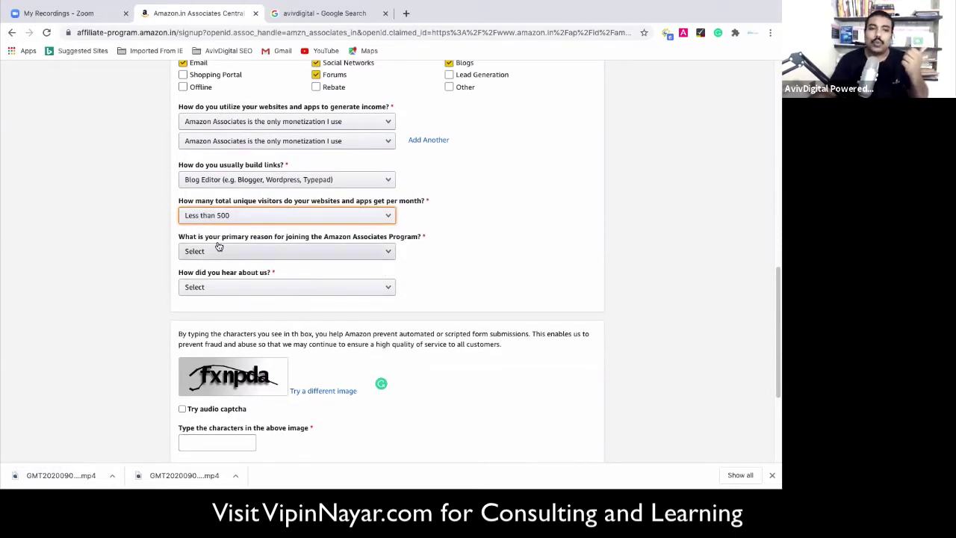
Give 'To monetize my site' as the joining reason and 'Word of Mouth' as the referral source.
{"action": "left_click", "coordinate": [280, 252]}
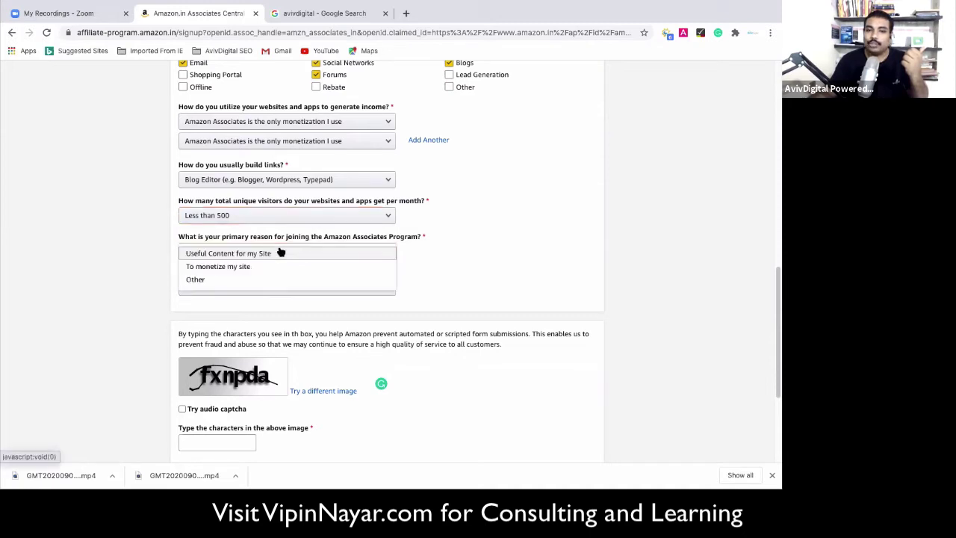
{"action": "left_click", "coordinate": [222, 266]}
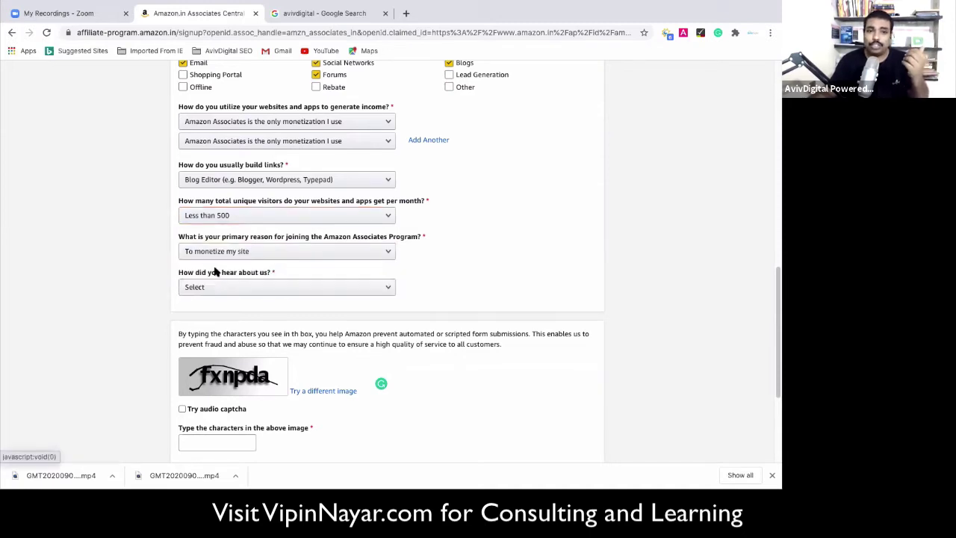
{"action": "scroll", "coordinate": [346, 256], "scroll_direction": "down", "scroll_amount": 1}
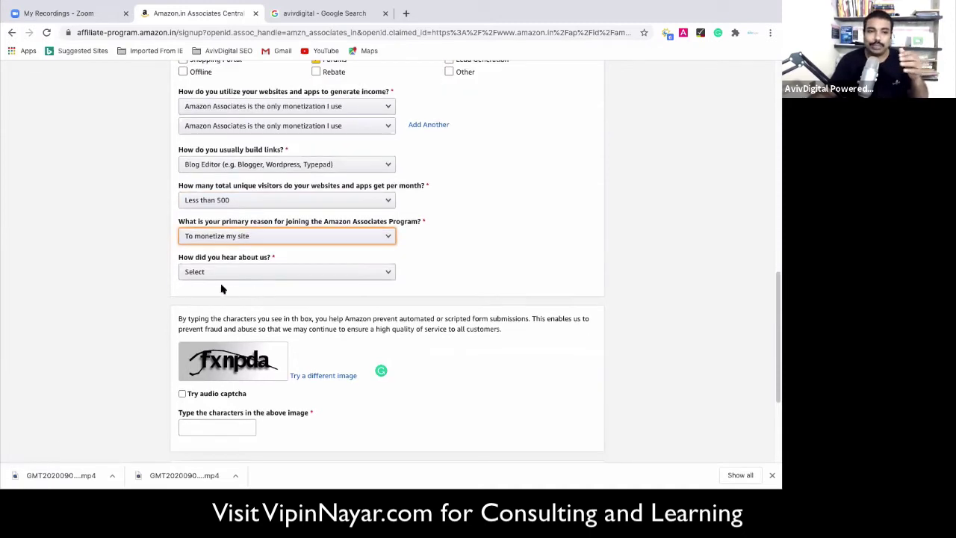
{"action": "left_click", "coordinate": [241, 273]}
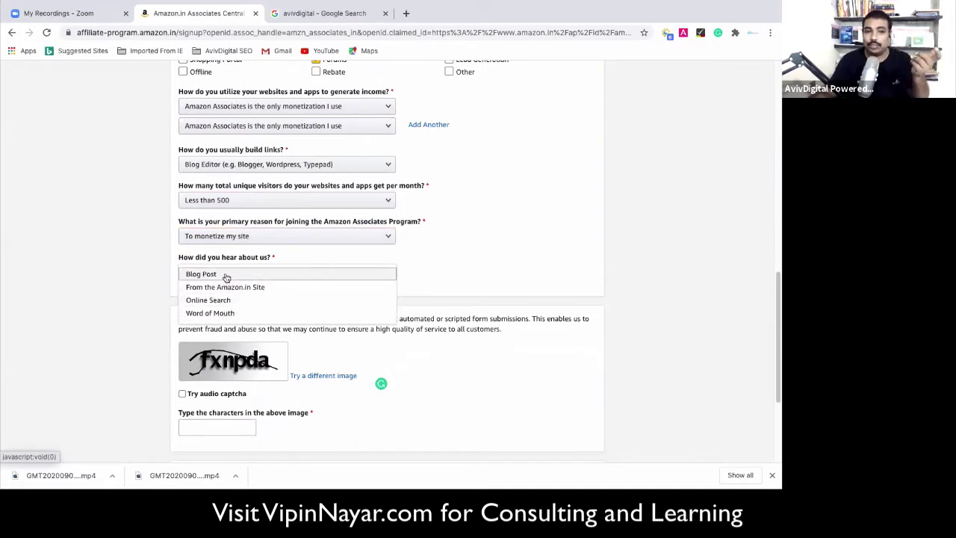
{"action": "left_click", "coordinate": [237, 313]}
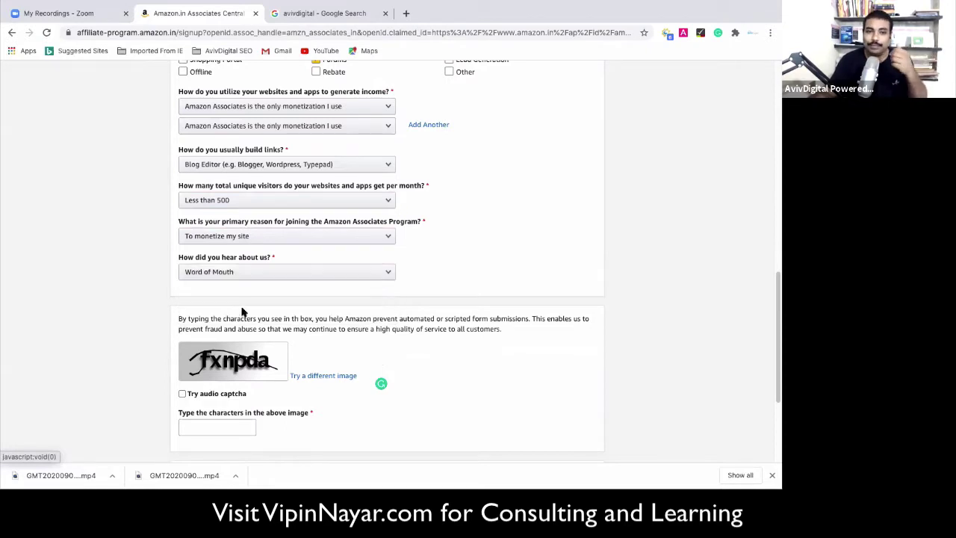
{"action": "scroll", "coordinate": [379, 280], "scroll_direction": "down", "scroll_amount": 1}
{"action": "scroll", "coordinate": [380, 281], "scroll_direction": "down", "scroll_amount": 1}
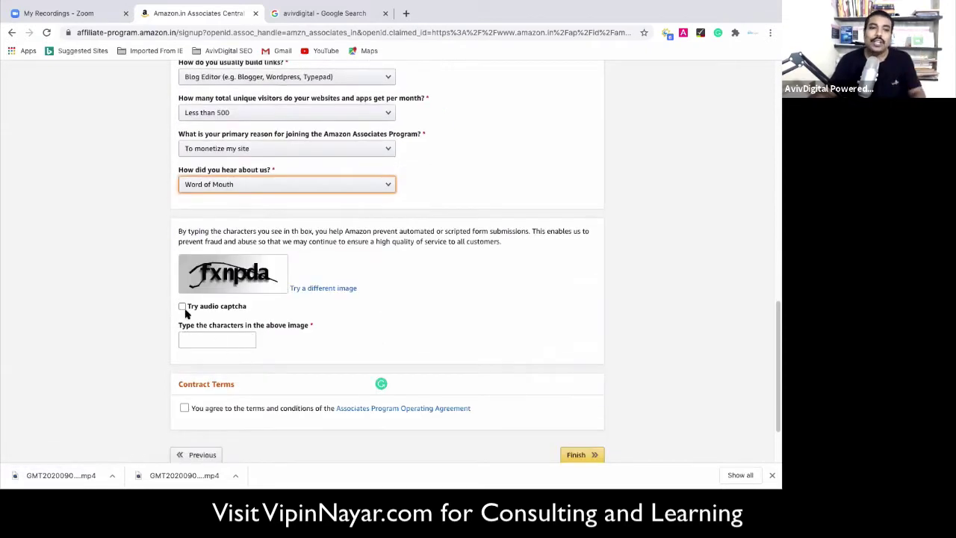
Fill in the captcha characters, accept the Operating Agreement terms, and click Finish.
{"action": "left_click", "coordinate": [205, 338]}
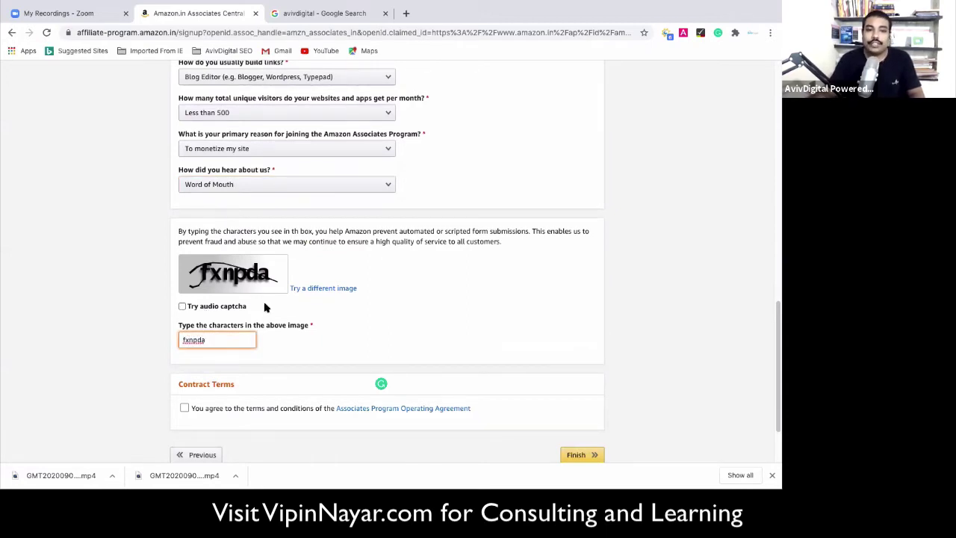
{"action": "scroll", "coordinate": [265, 306], "scroll_direction": "down", "scroll_amount": 1}
{"action": "left_click", "coordinate": [185, 391]}
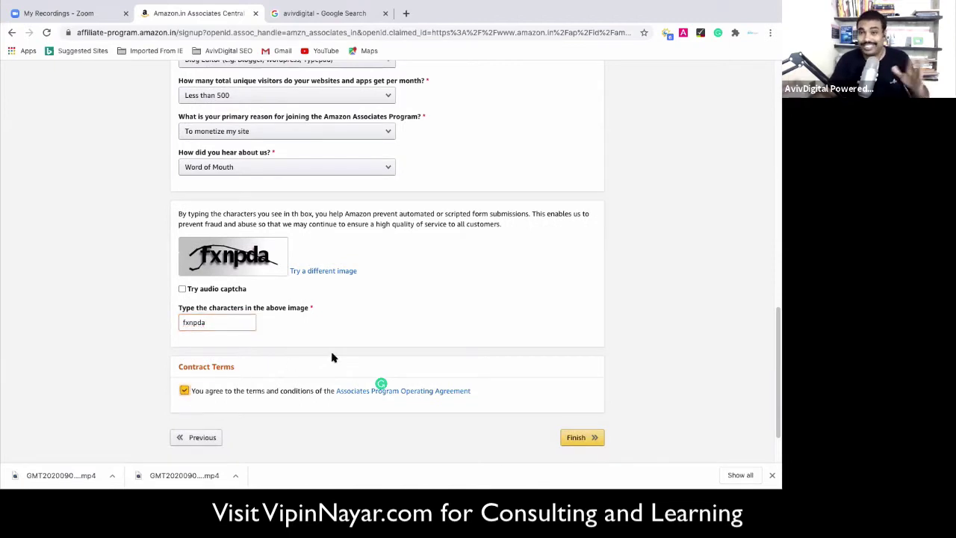
{"action": "scroll", "coordinate": [331, 359], "scroll_direction": "down", "scroll_amount": 1}
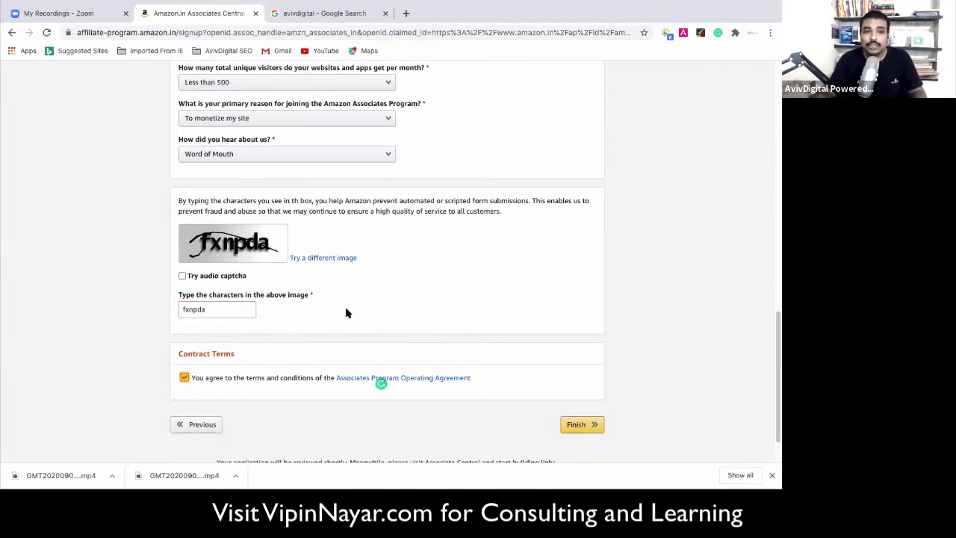
{"action": "scroll", "coordinate": [477, 366], "scroll_direction": "down", "scroll_amount": 1}
{"action": "scroll", "coordinate": [454, 331], "scroll_direction": "up", "scroll_amount": 5}
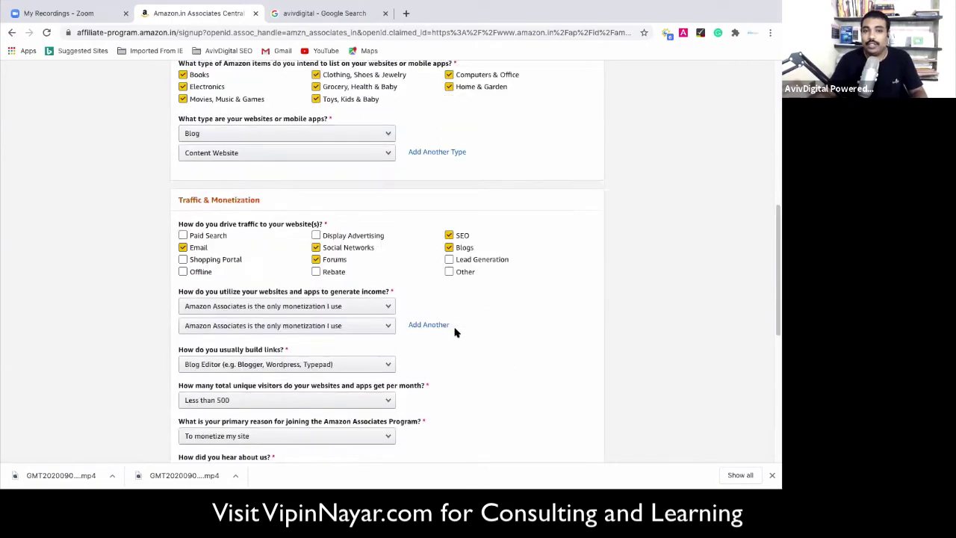
{"action": "scroll", "coordinate": [457, 340], "scroll_direction": "down", "scroll_amount": 5}
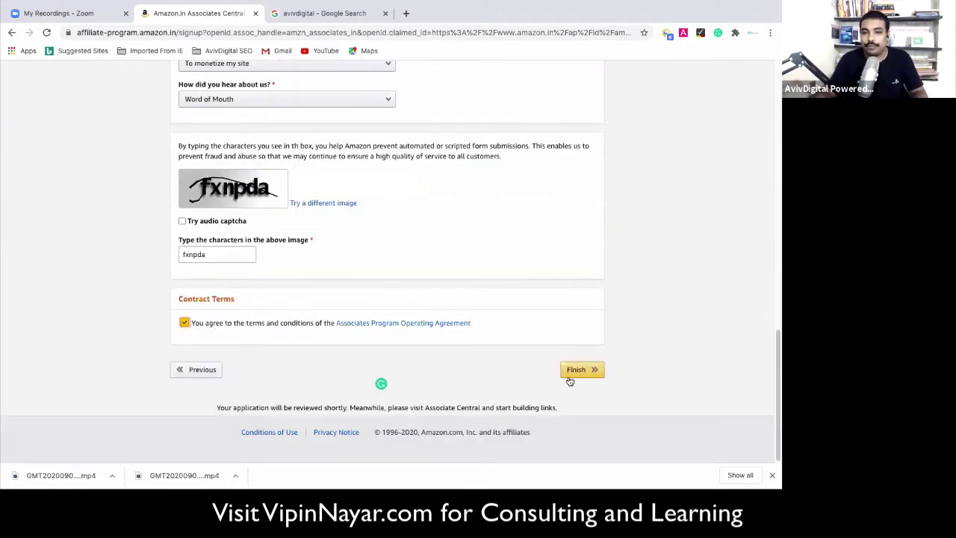
{"action": "left_click", "coordinate": [572, 373]}
{"action": "left_click", "coordinate": [570, 373]}
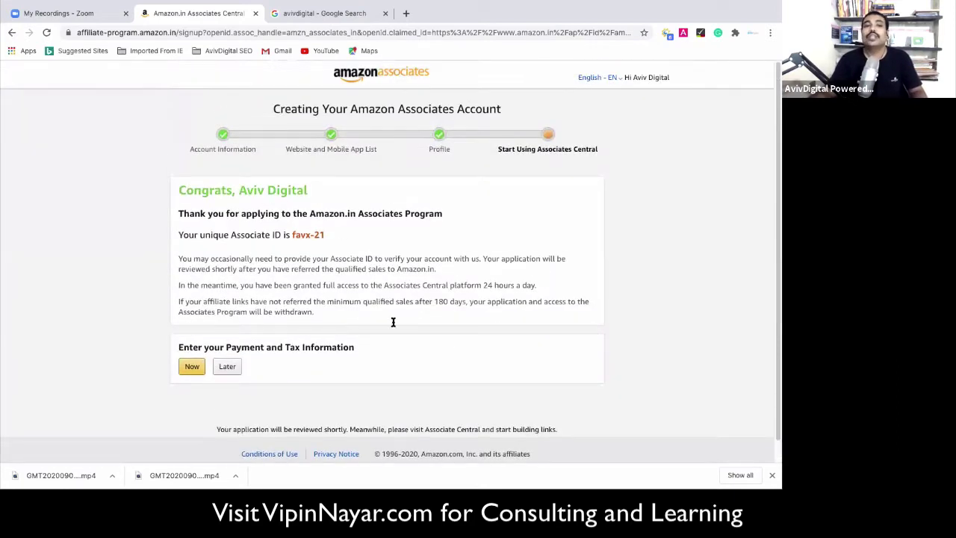
Highlight the new Associate ID on the Congrats page, then choose to enter payment and tax details now.
{"action": "left_click_drag", "start_coordinate": [292, 235], "coordinate": [310, 235]}
{"action": "left_click", "coordinate": [308, 234]}
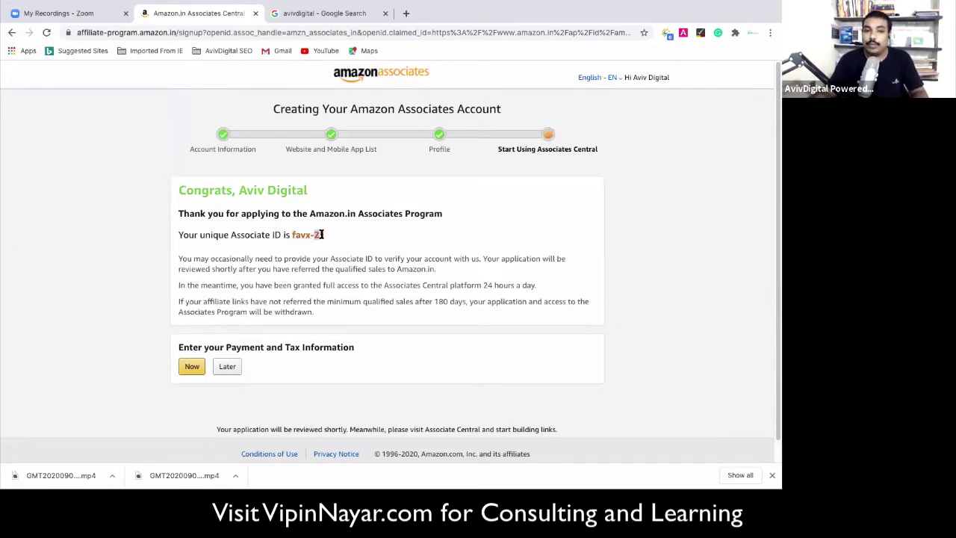
{"action": "left_click_drag", "start_coordinate": [330, 237], "coordinate": [291, 235]}
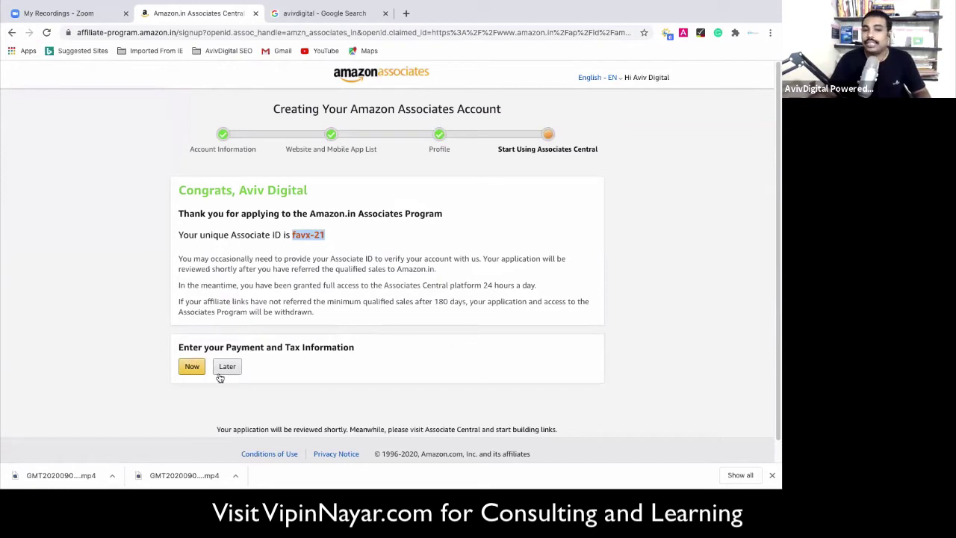
{"action": "left_click", "coordinate": [191, 366]}
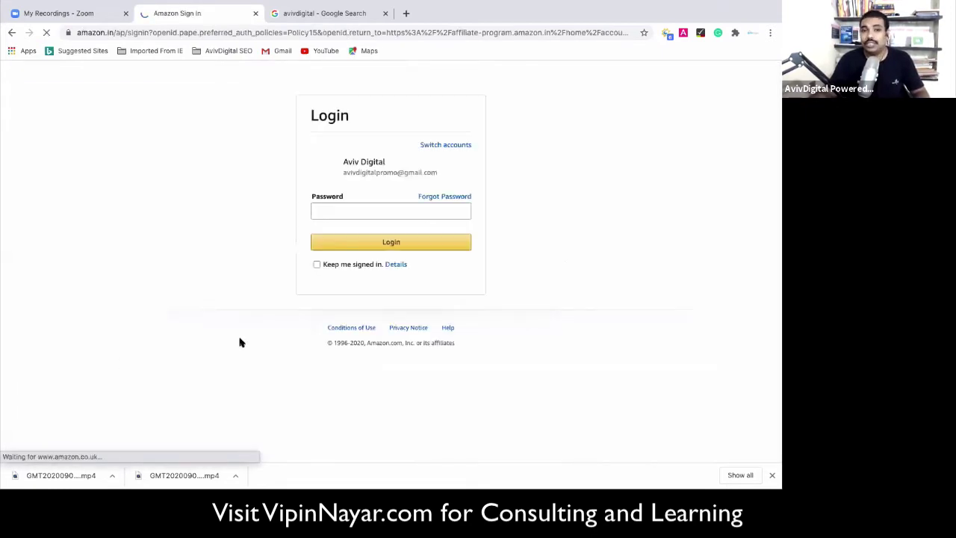
Submit the Amazon account password to log in and close the downloads bar.
{"action": "left_click", "coordinate": [345, 209]}
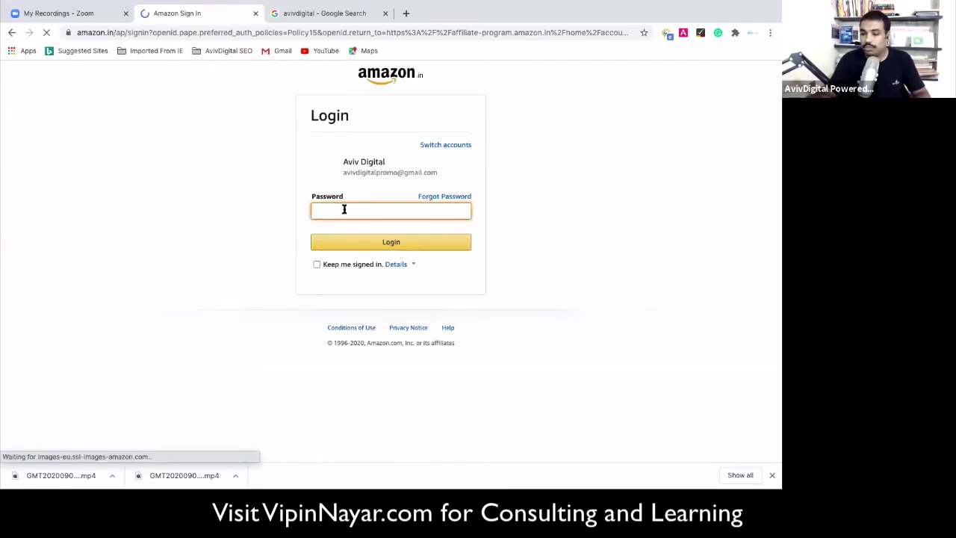
{"action": "type", "text": "••"}
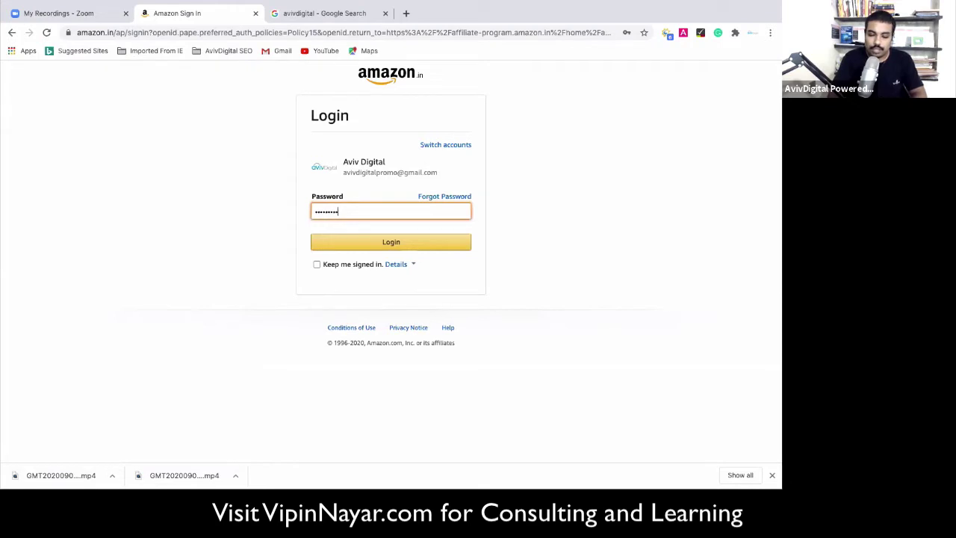
{"action": "key", "text": "Return"}
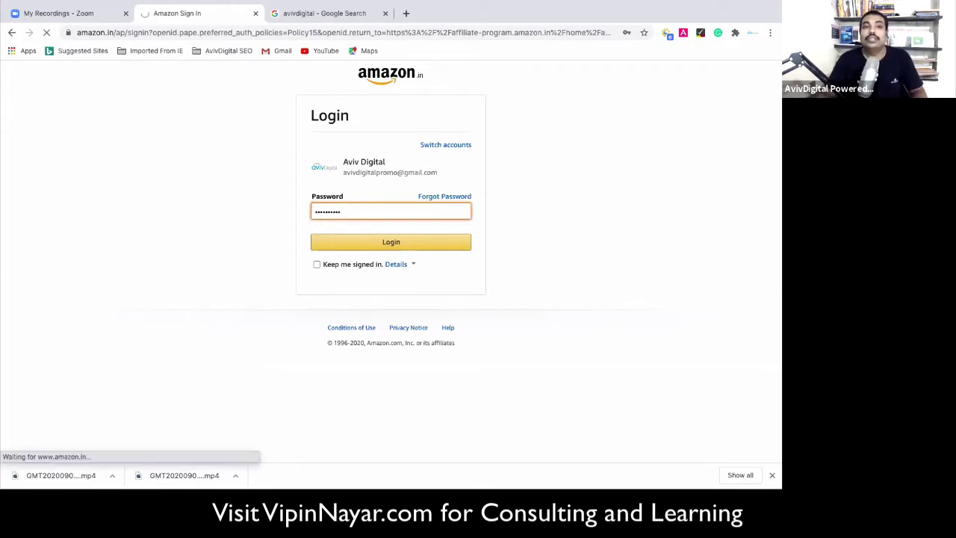
{"action": "left_click", "coordinate": [773, 476]}
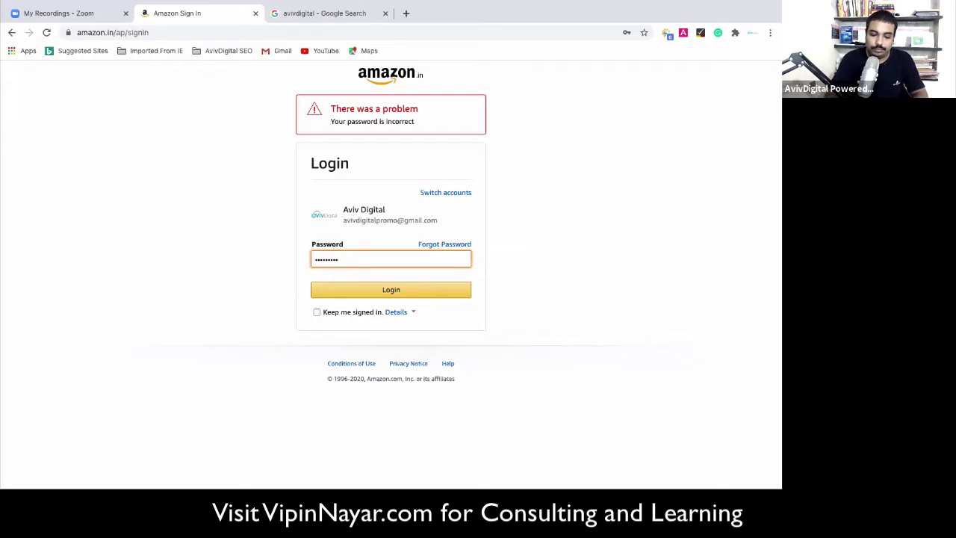
Resubmit the Amazon login with the re-entered password.
{"action": "key", "text": "Return"}
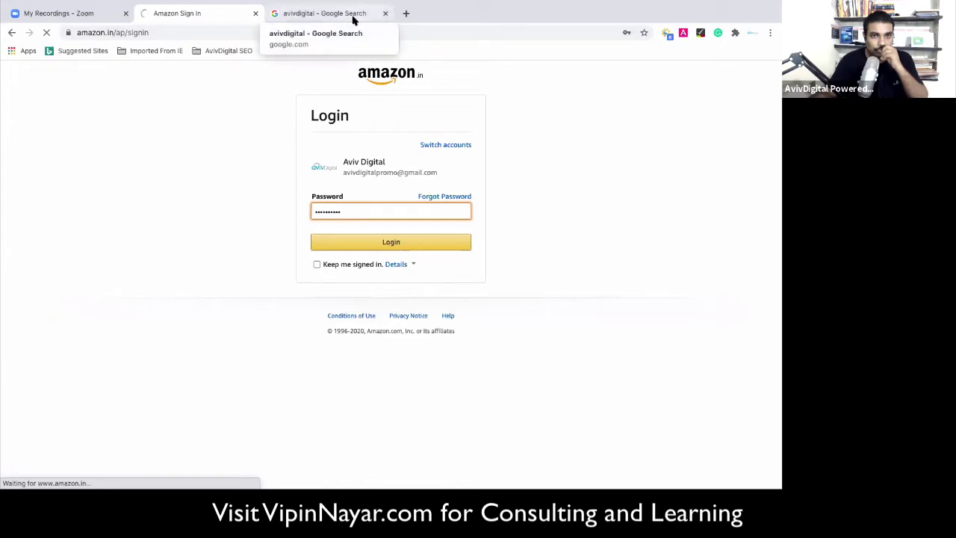
Check the signed-in Google account, open Gmail from Google home, and compare it with the Amazon tab.
{"action": "left_click", "coordinate": [354, 15]}
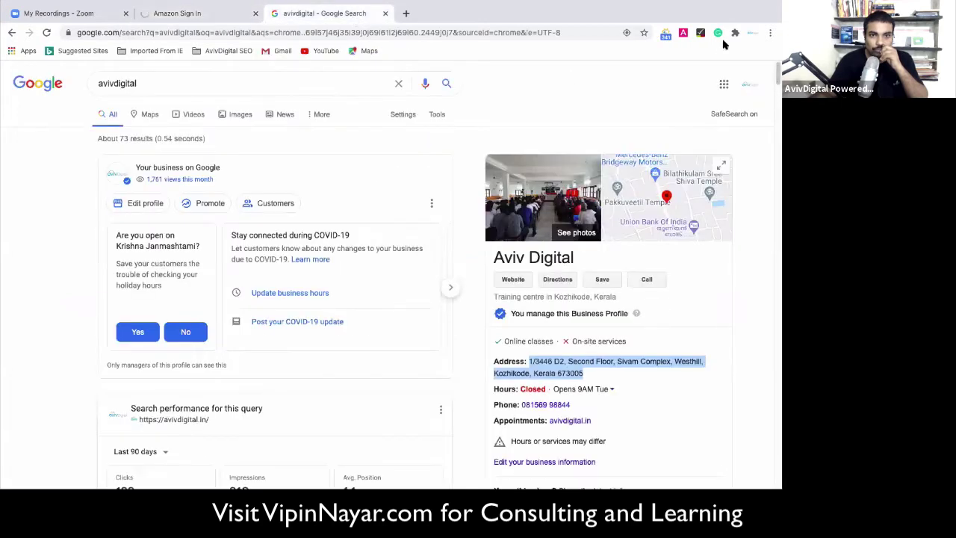
{"action": "left_click", "coordinate": [749, 83]}
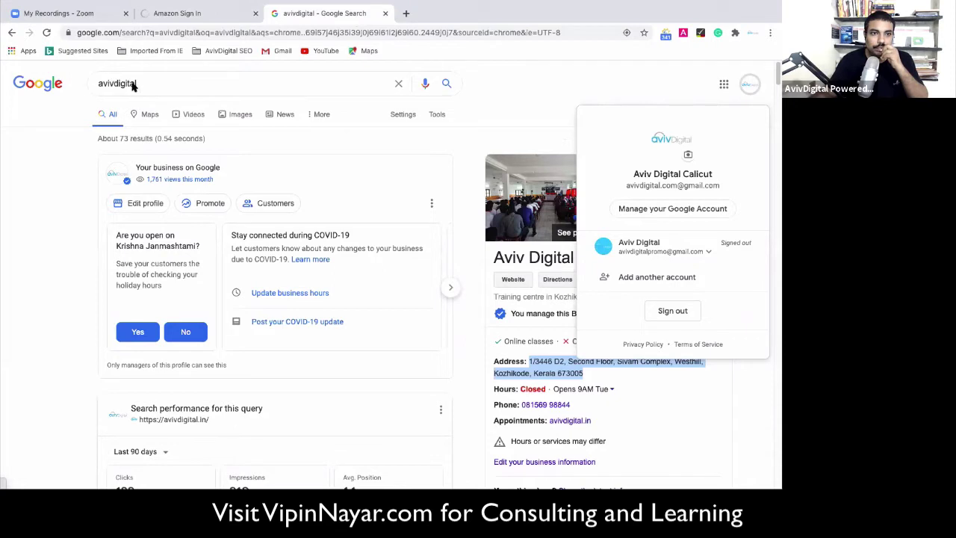
{"action": "left_click", "coordinate": [35, 90]}
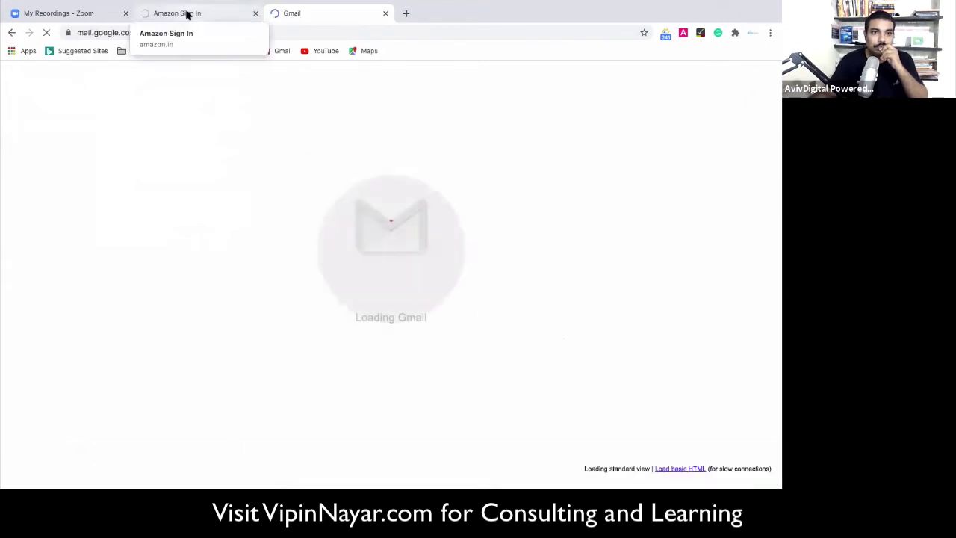
{"action": "left_click", "coordinate": [187, 15]}
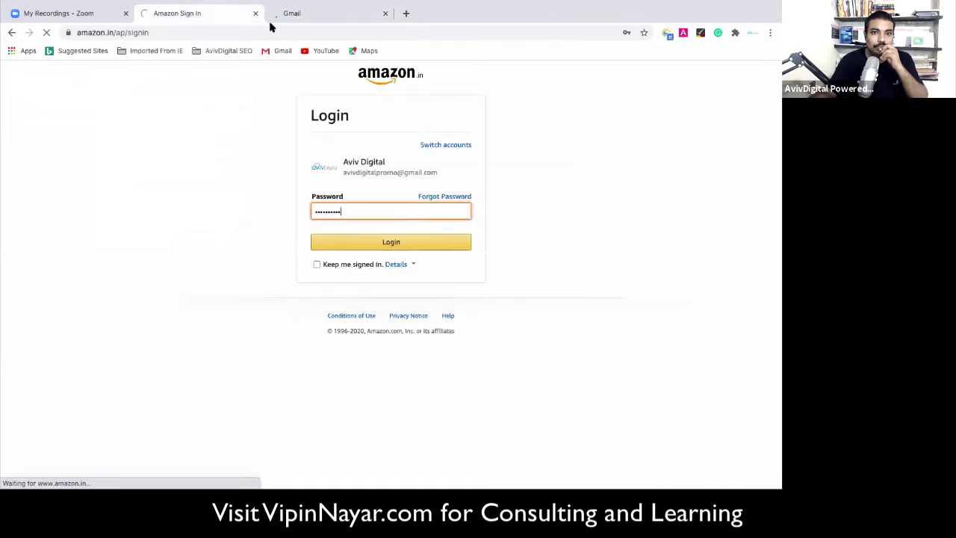
{"action": "left_click", "coordinate": [283, 15]}
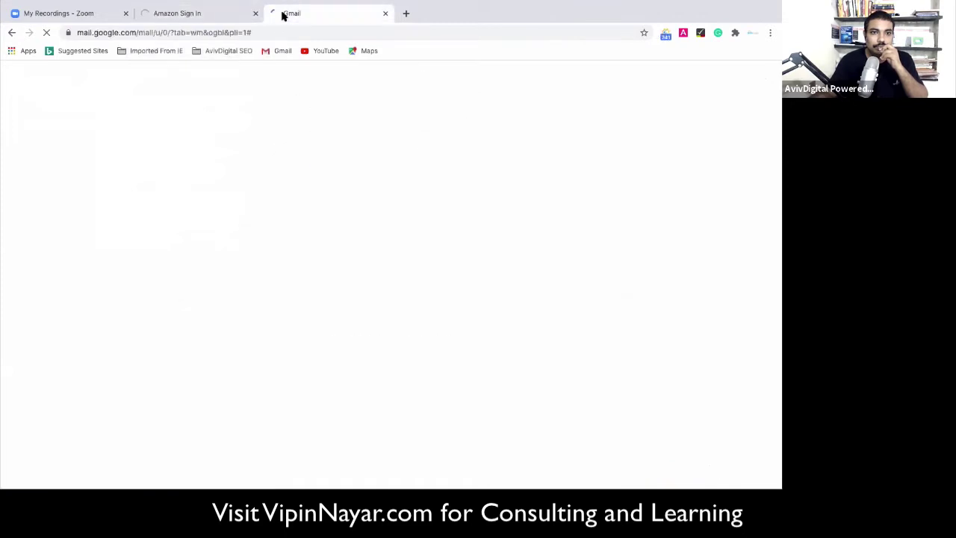
{"action": "left_click", "coordinate": [186, 17]}
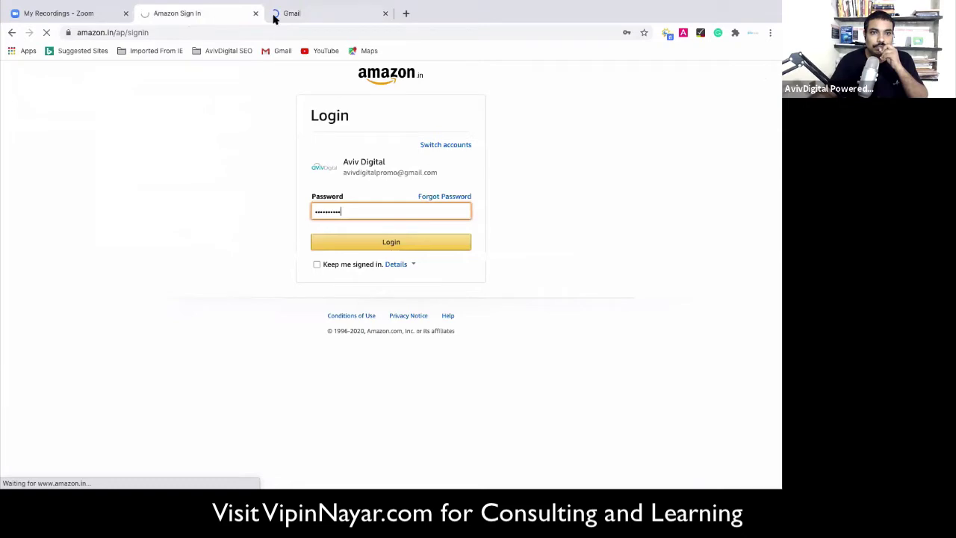
{"action": "left_click", "coordinate": [276, 15]}
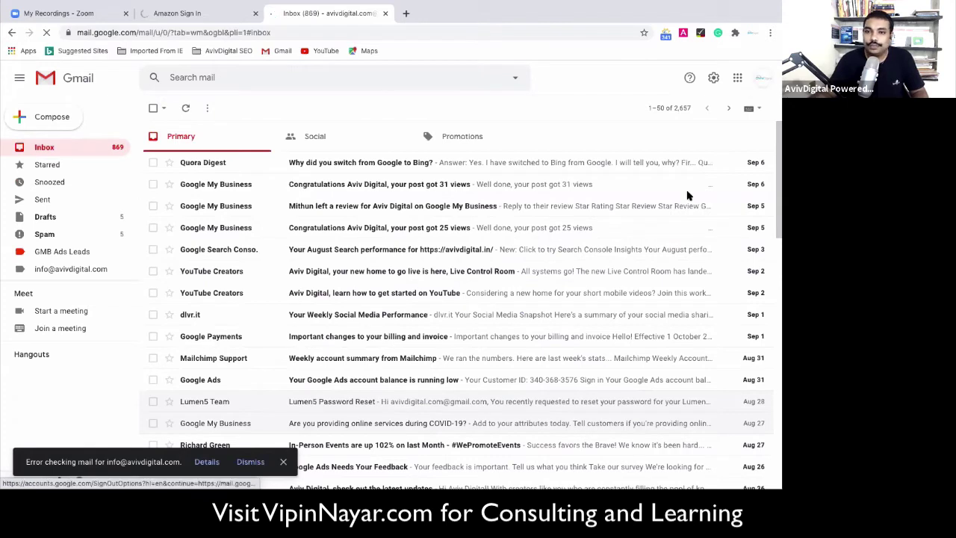
Sign back in to the signed-out Aviv Digital Google account by submitting its password.
{"action": "left_click", "coordinate": [762, 78]}
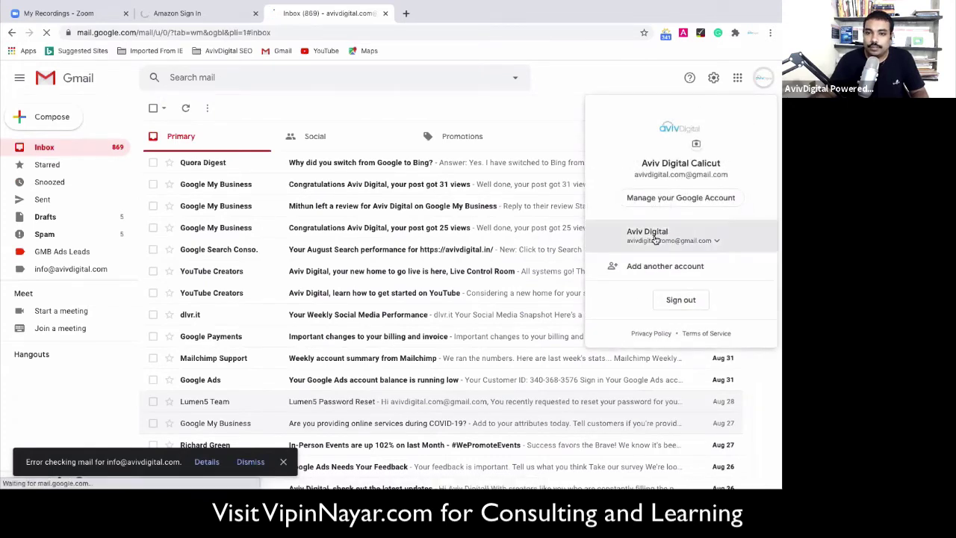
{"action": "left_click", "coordinate": [655, 238]}
{"action": "left_click", "coordinate": [648, 262]}
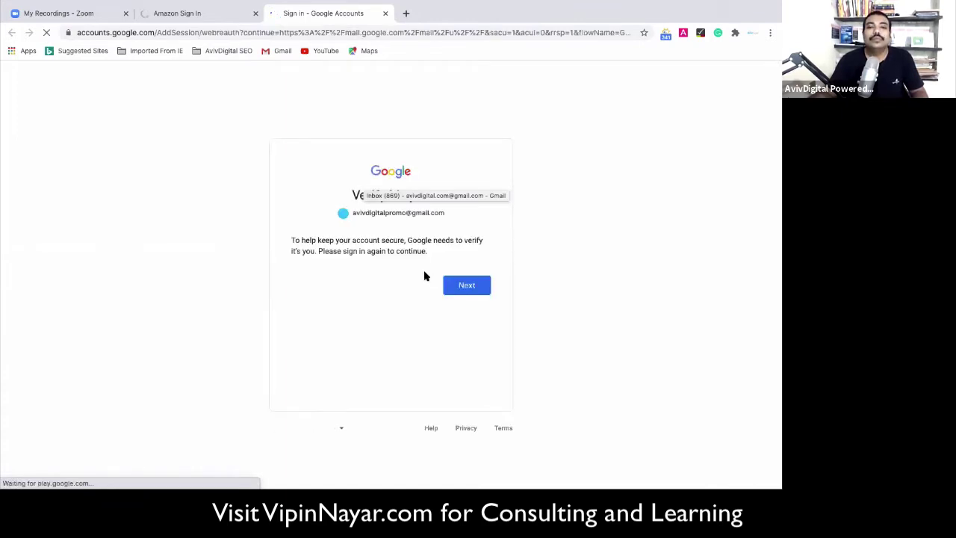
{"action": "left_click", "coordinate": [466, 287]}
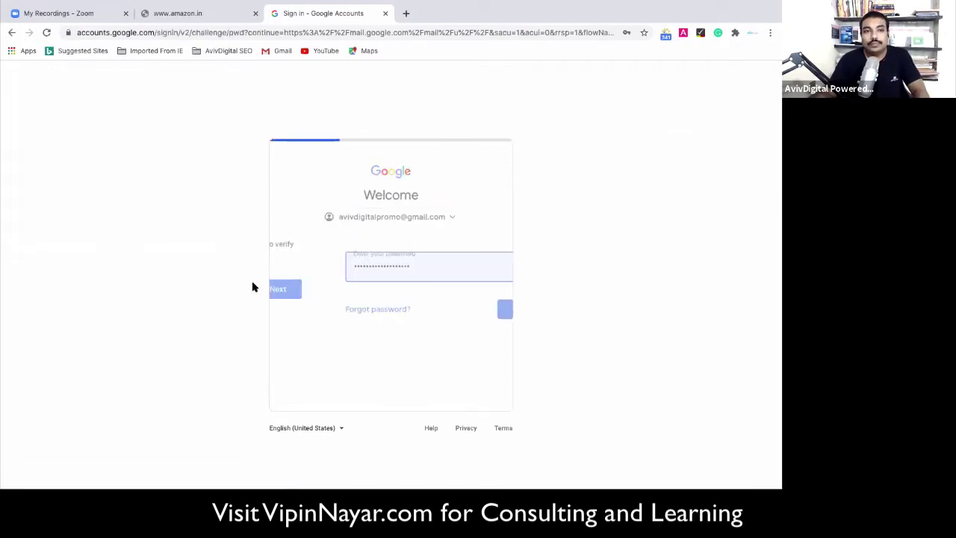
{"action": "left_click", "coordinate": [463, 310]}
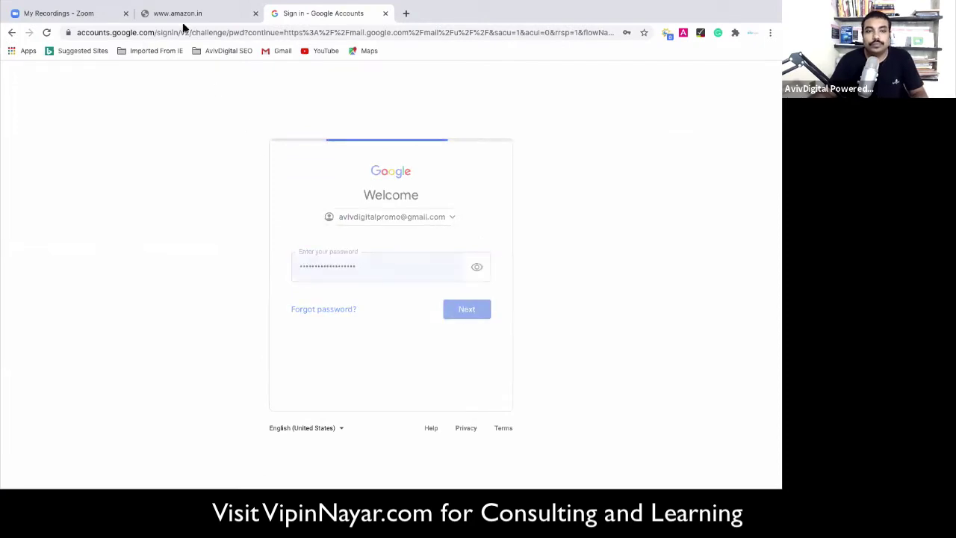
{"action": "left_click", "coordinate": [182, 18]}
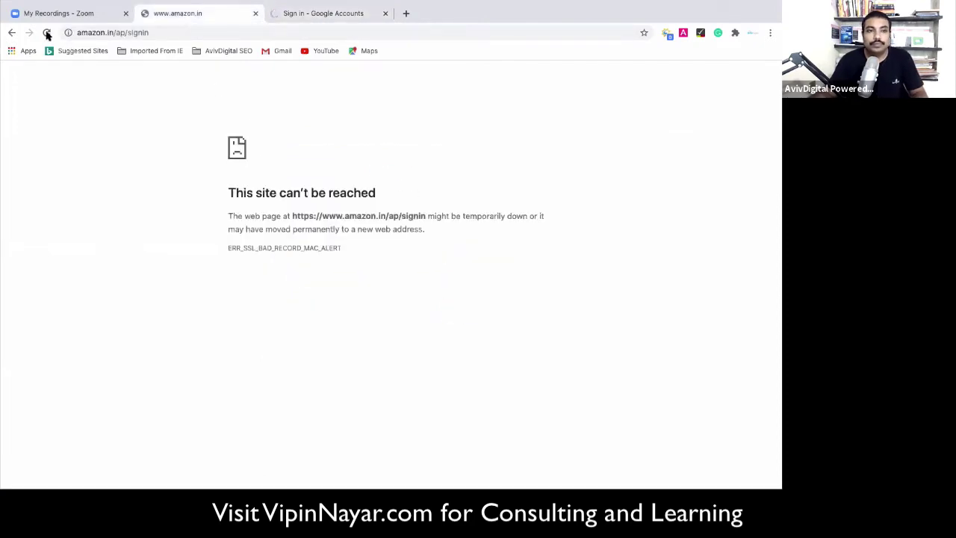
Reload the unreachable Amazon sign-in page, log in with the password, then view the Google Account tab.
{"action": "left_click", "coordinate": [284, 17]}
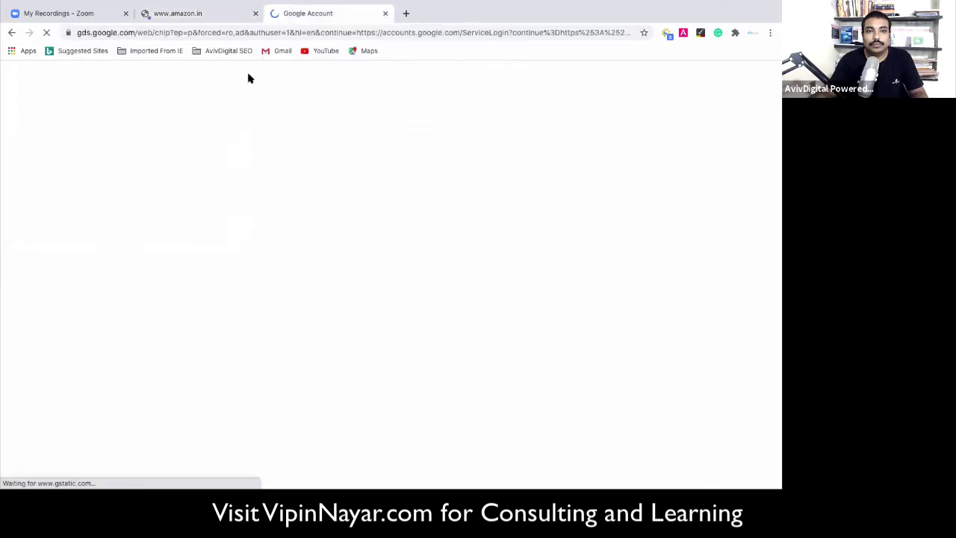
{"action": "left_click", "coordinate": [165, 15]}
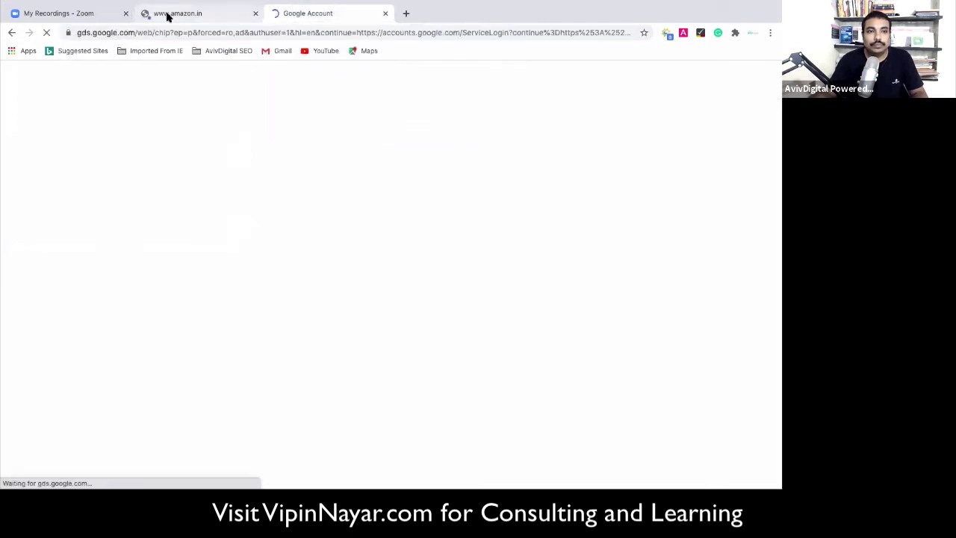
{"action": "left_click", "coordinate": [11, 33]}
{"action": "left_click", "coordinate": [10, 33]}
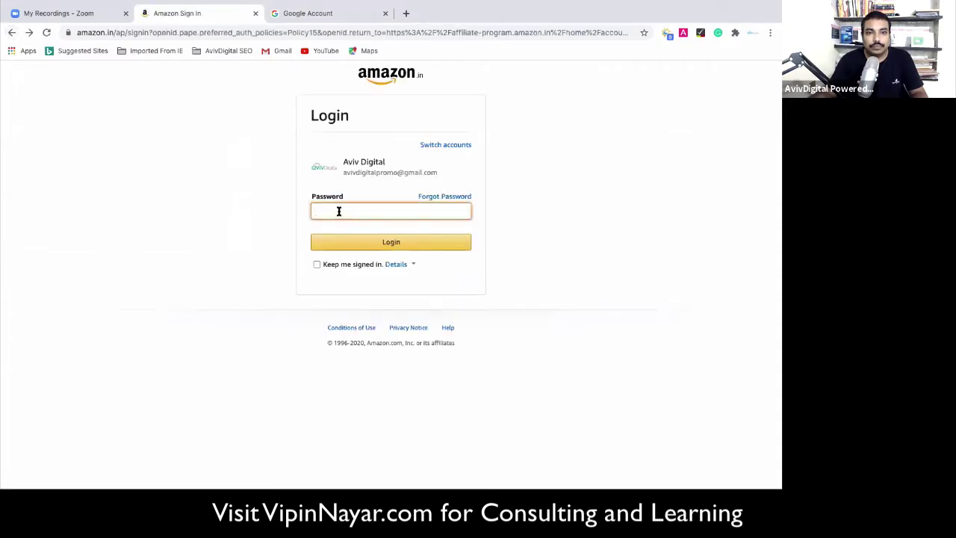
{"action": "type", "text": "••"}
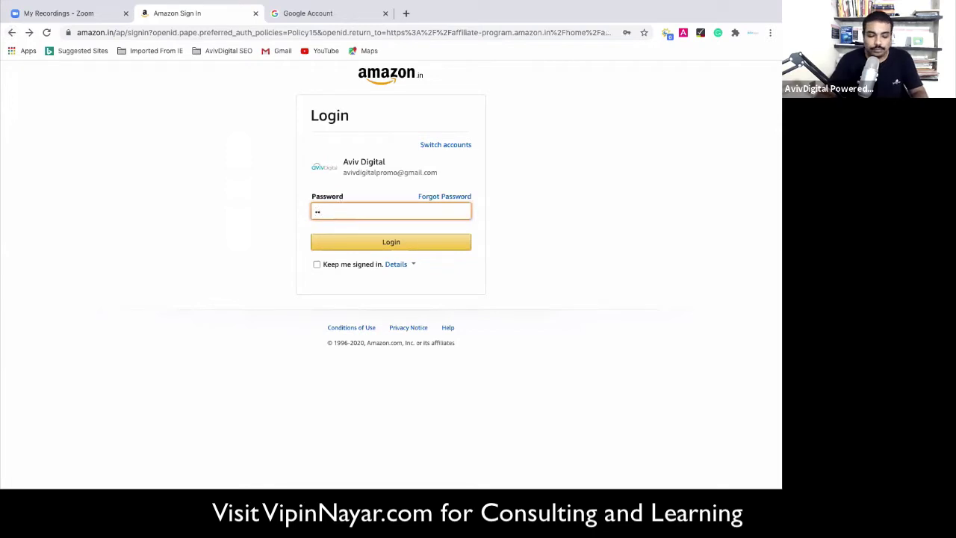
{"action": "type", "text": "•••••••"}
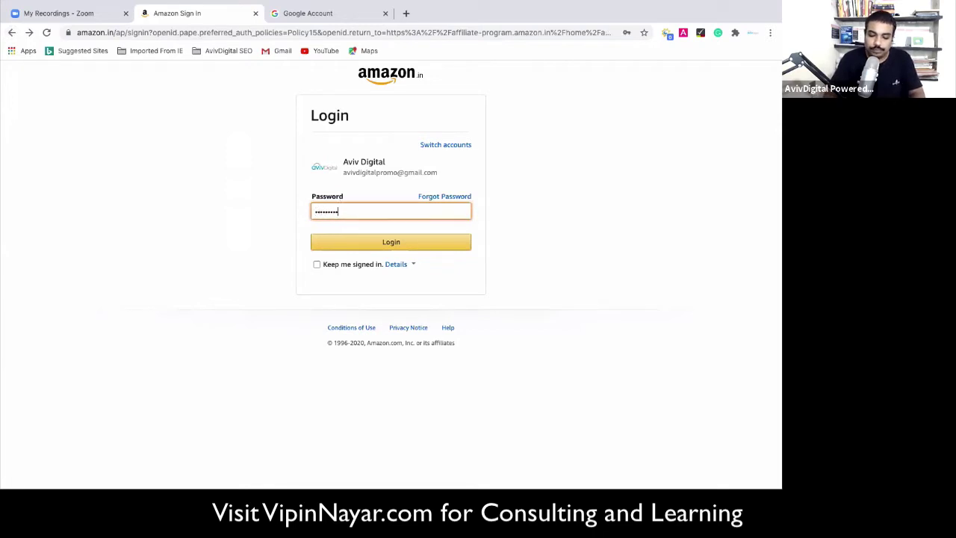
{"action": "type", "text": "•"}
{"action": "key", "text": "Return"}
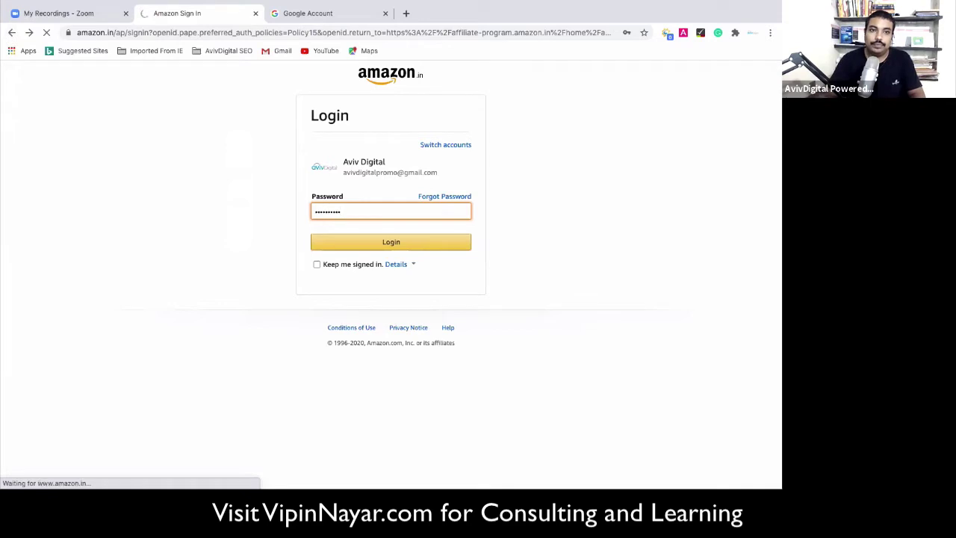
{"action": "left_click", "coordinate": [287, 16]}
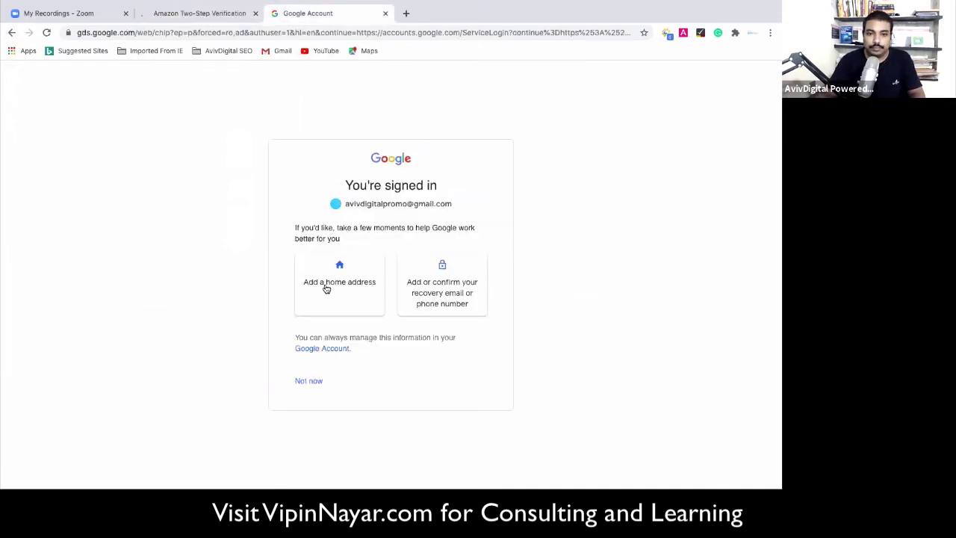
On Amazon's two-step verification, dismiss the save-password prompt, enter the phone number, and request an OTP.
{"action": "left_click", "coordinate": [209, 17]}
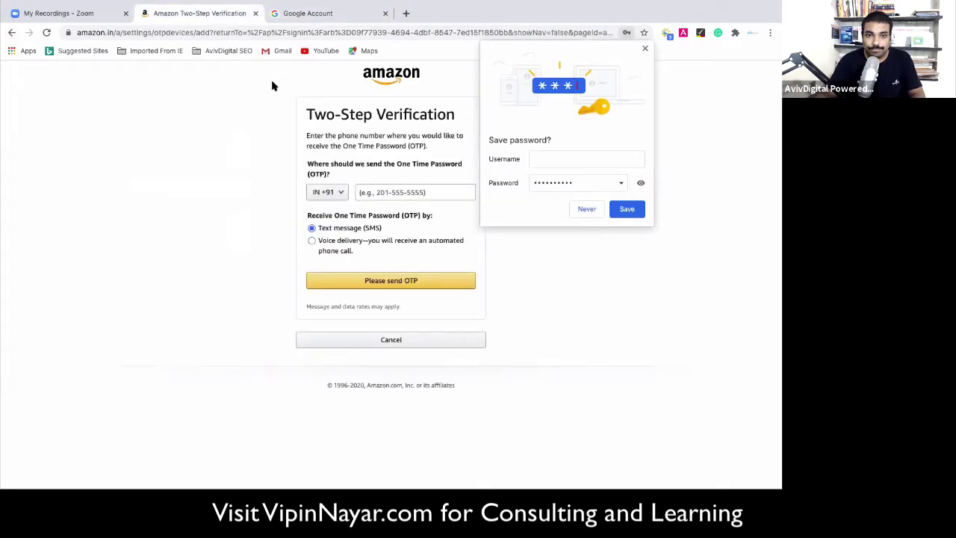
{"action": "left_click", "coordinate": [379, 192]}
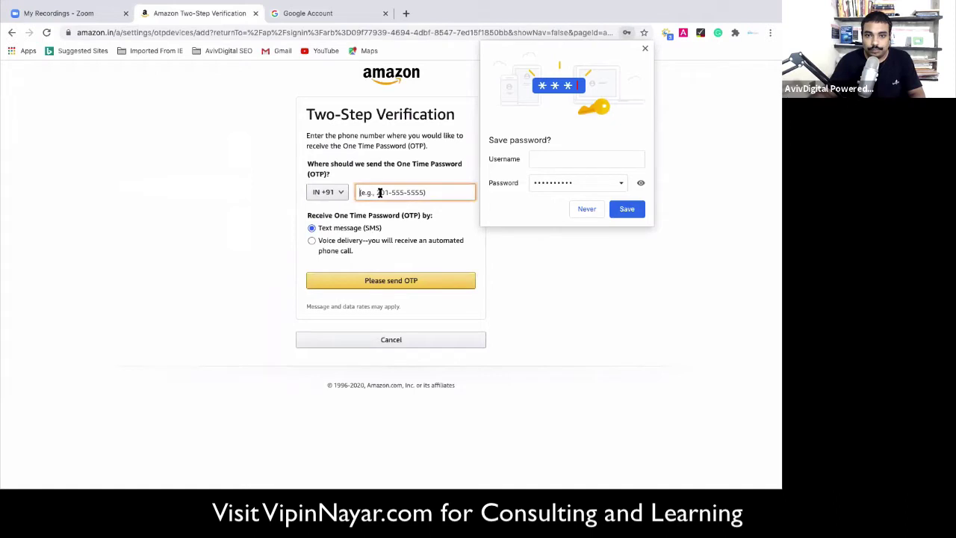
{"action": "left_click", "coordinate": [645, 48]}
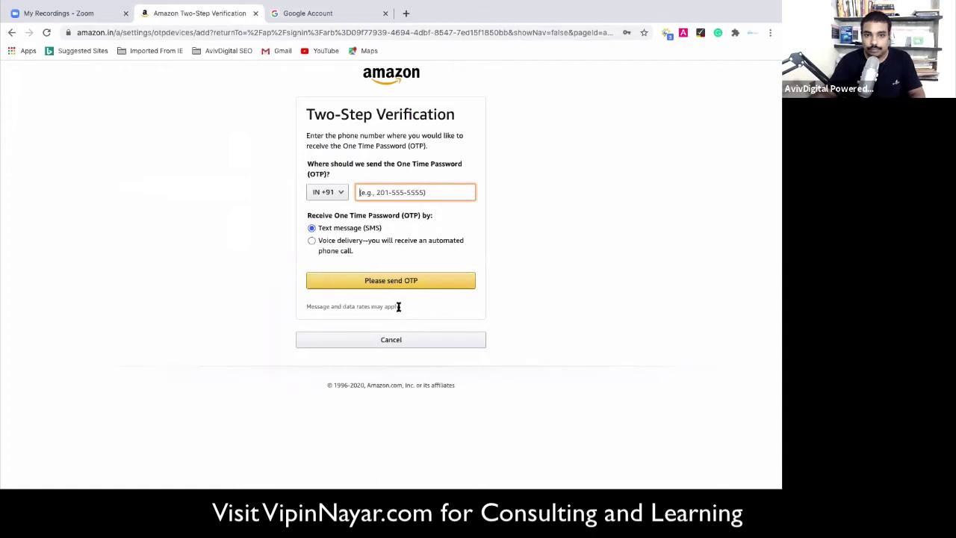
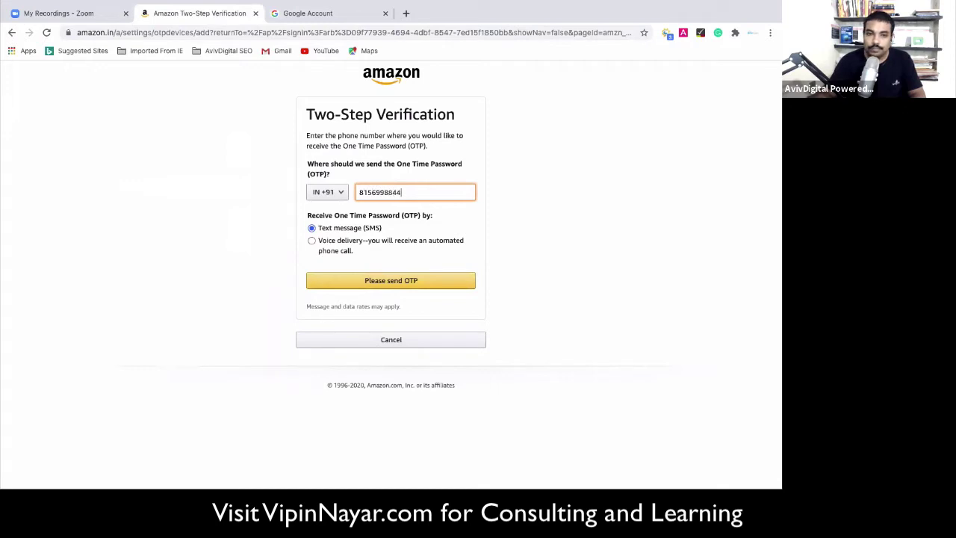
{"action": "left_click", "coordinate": [381, 282]}
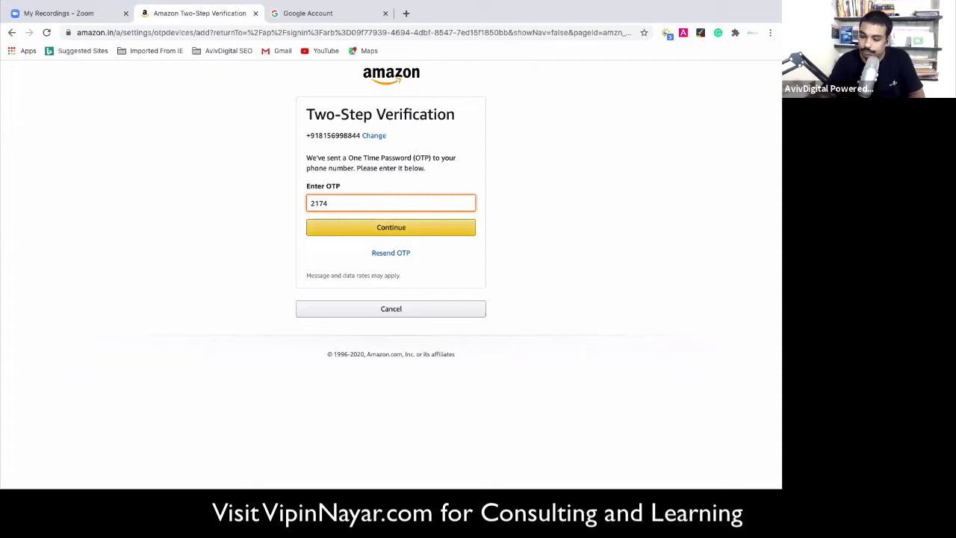
Correct and submit the one-time password, then cancel after the Internal error.
{"action": "key", "text": "BackSpace"}
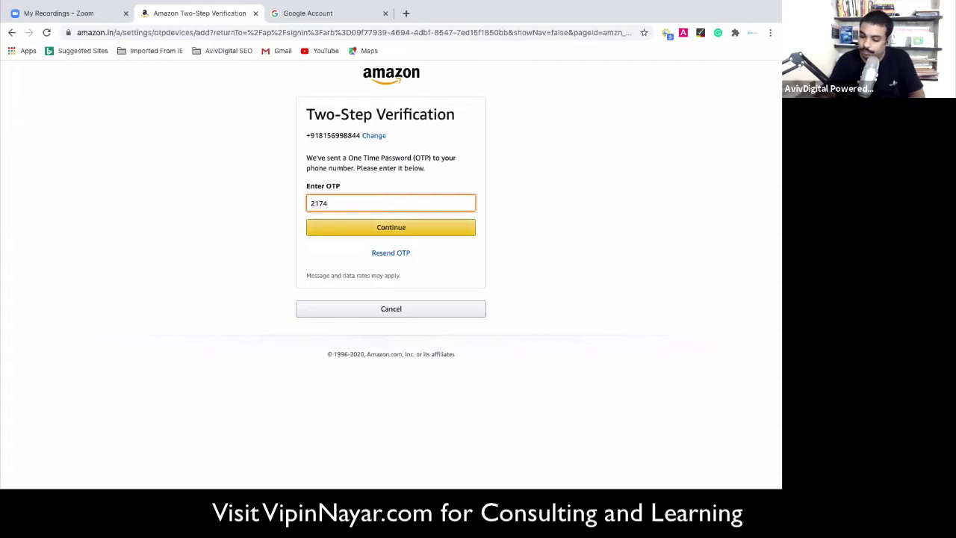
{"action": "type", "text": "31"}
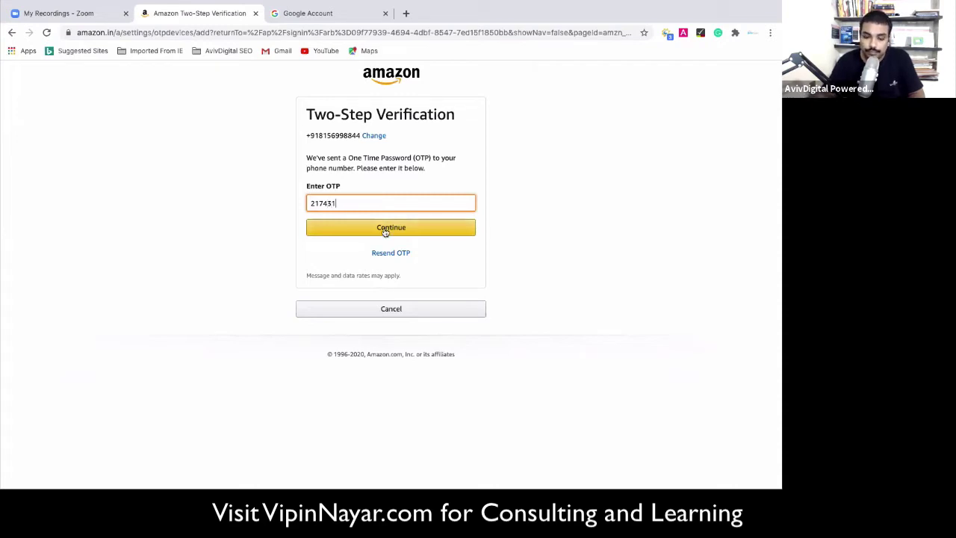
{"action": "left_click", "coordinate": [385, 231]}
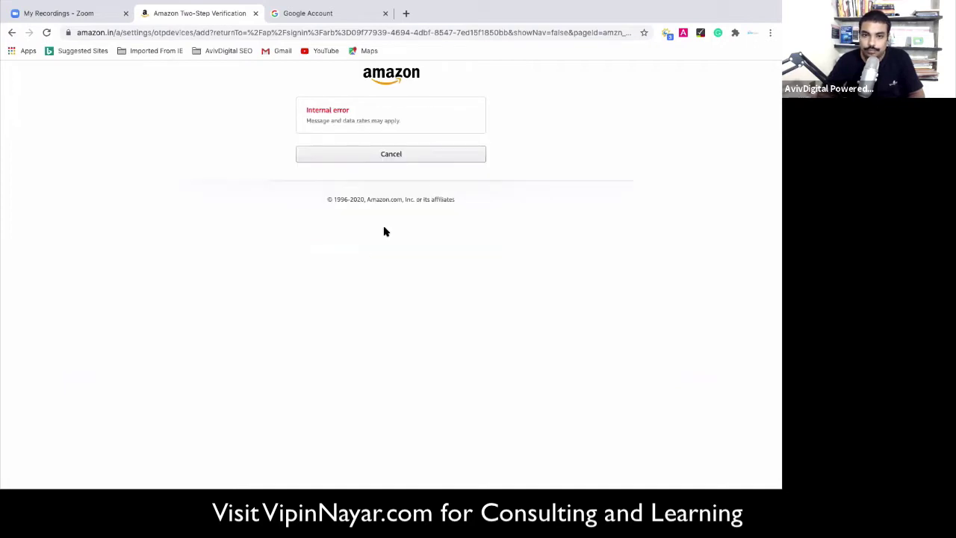
{"action": "left_click", "coordinate": [393, 157]}
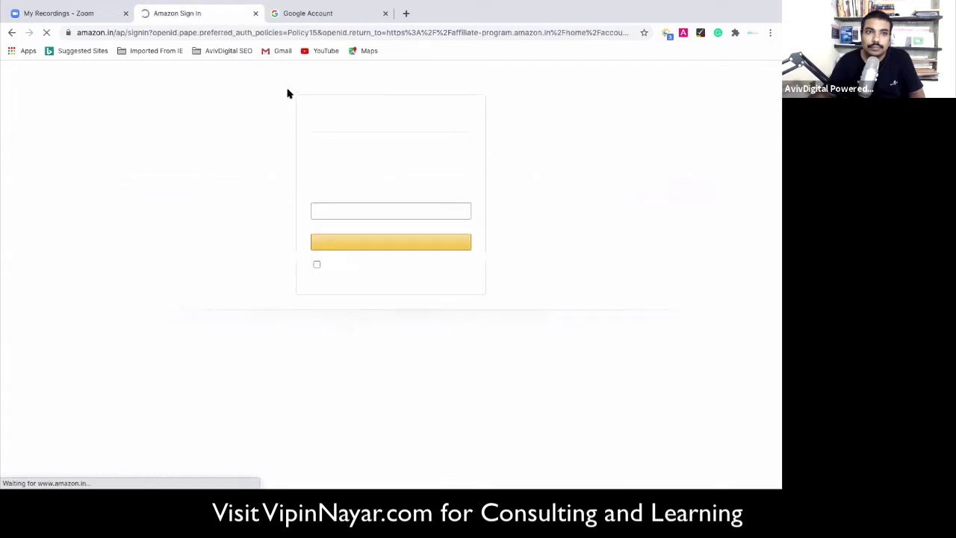
Re-enter the Amazon account password and submit the login again.
{"action": "left_click", "coordinate": [347, 209]}
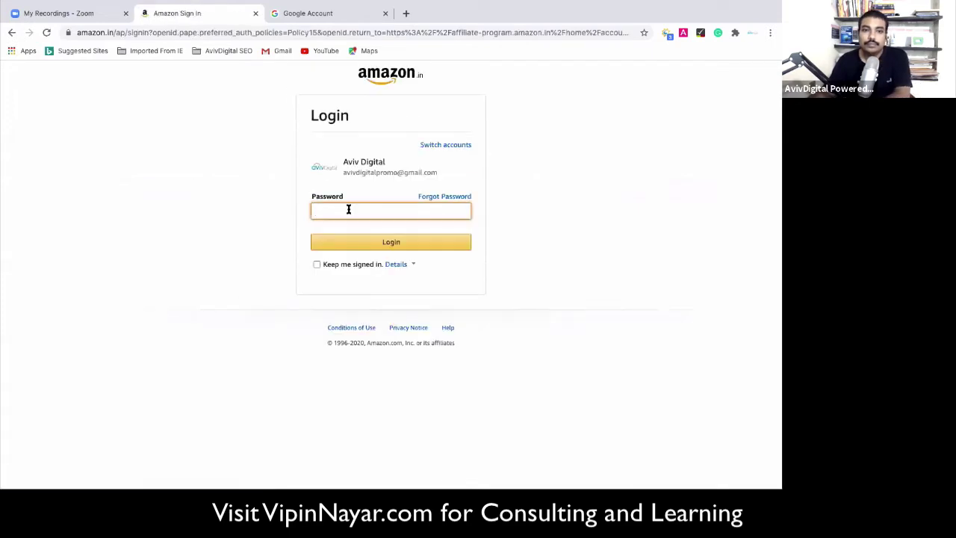
{"action": "type", "text": "••"}
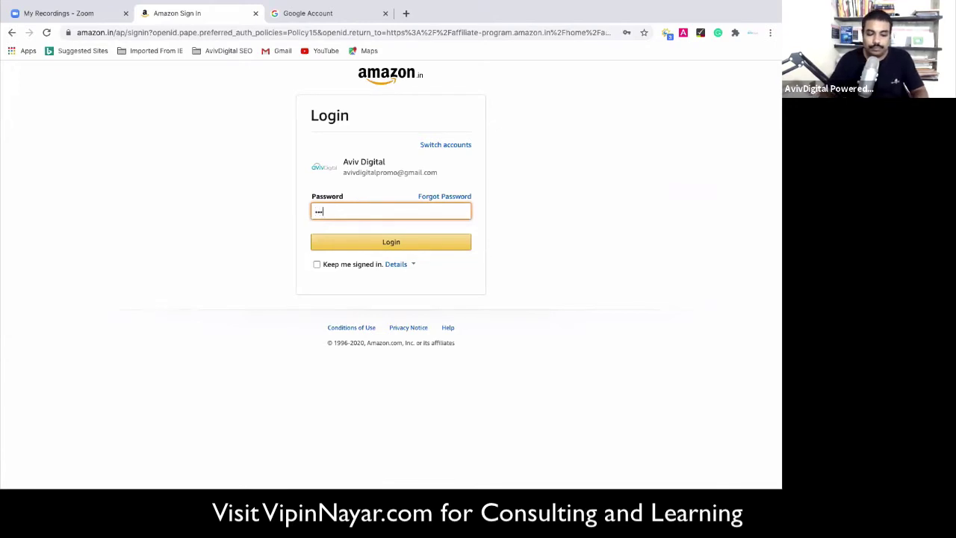
{"action": "type", "text": "••••••••"}
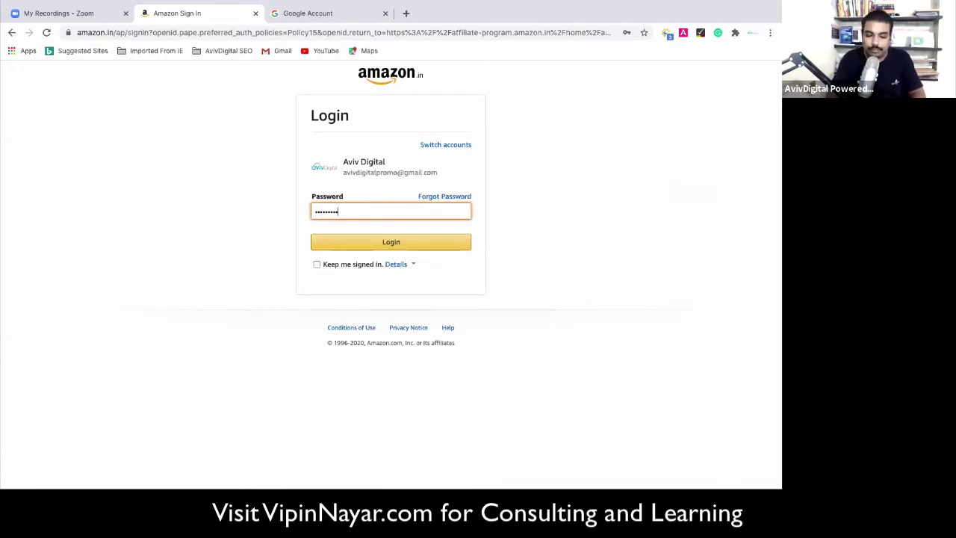
{"action": "key", "text": "Return"}
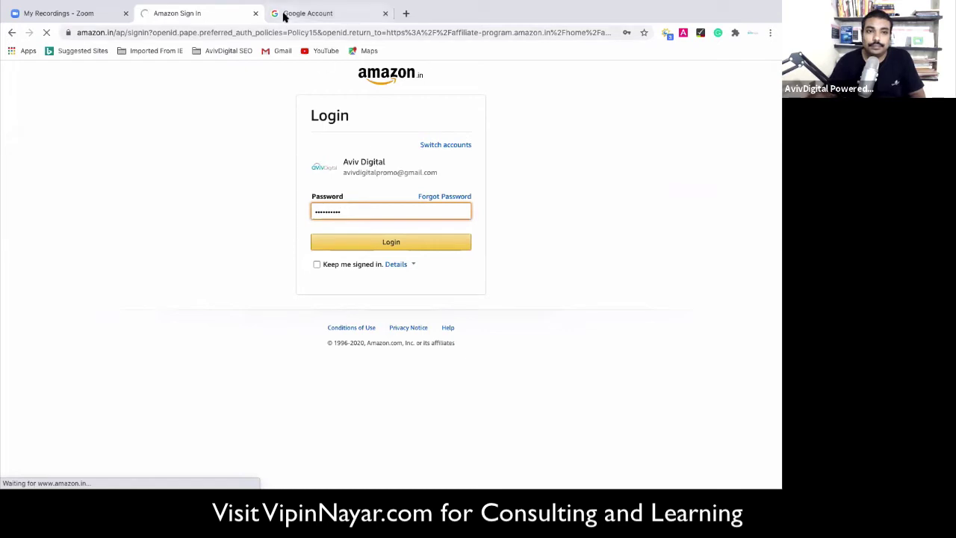
Decline adding extra details on the Google Account page with Not now, then return to Amazon.
{"action": "left_click", "coordinate": [284, 13]}
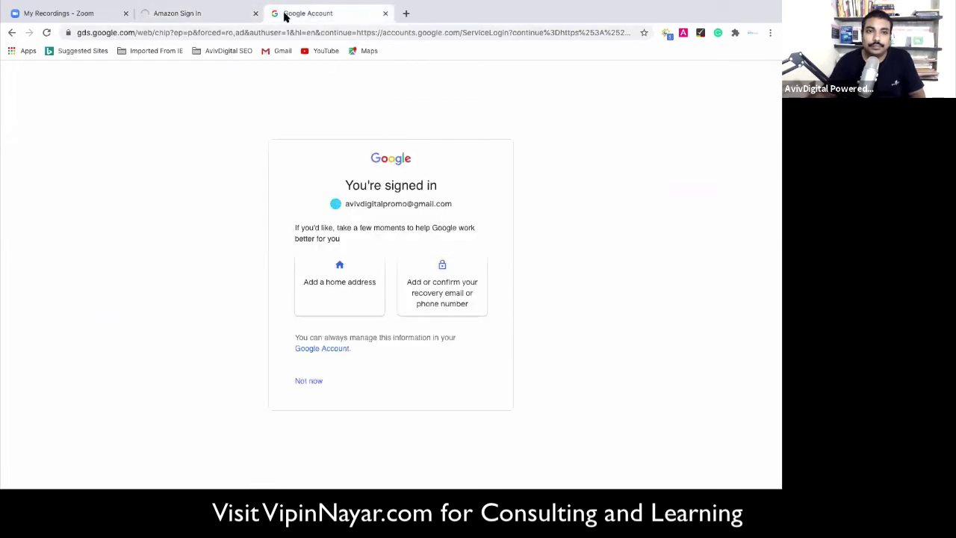
{"action": "left_click", "coordinate": [221, 16]}
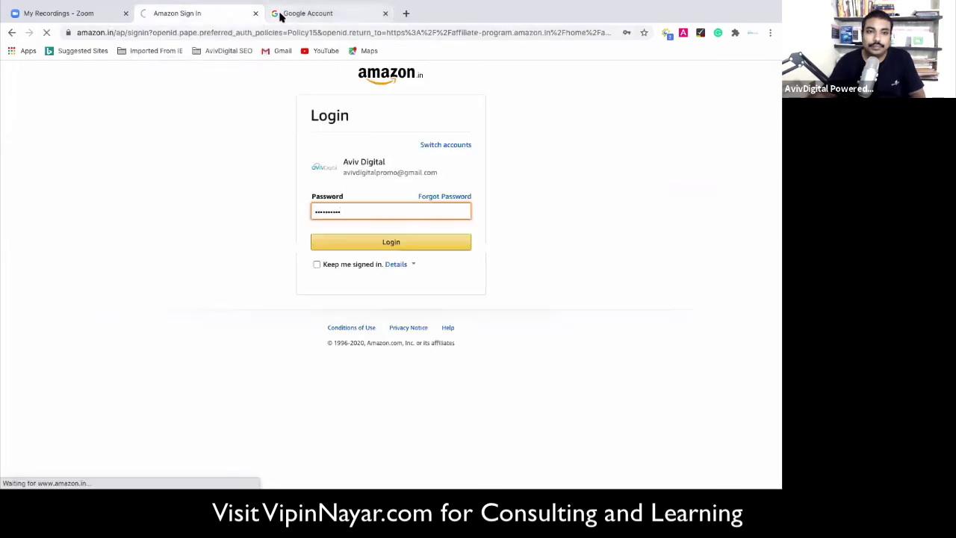
{"action": "left_click", "coordinate": [285, 13]}
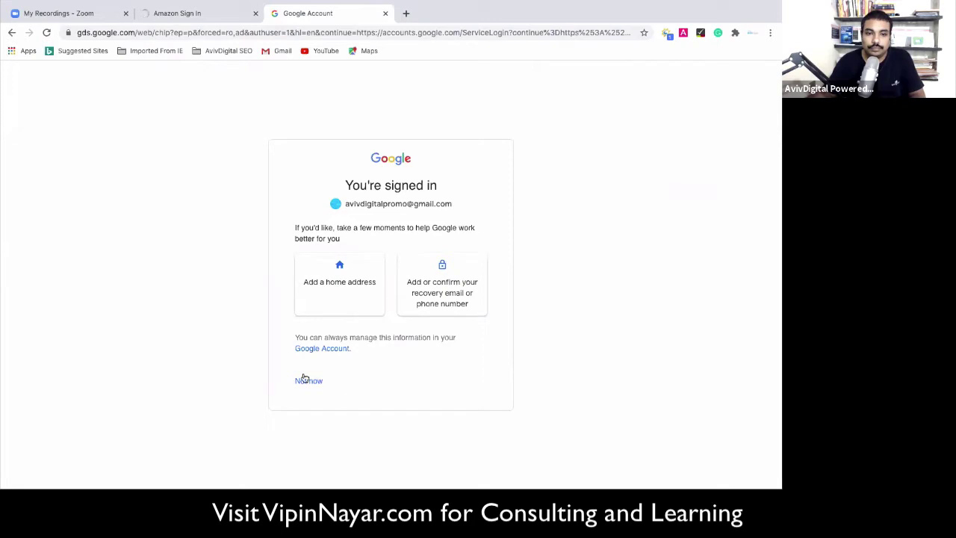
{"action": "left_click", "coordinate": [305, 381]}
{"action": "left_click", "coordinate": [205, 15]}
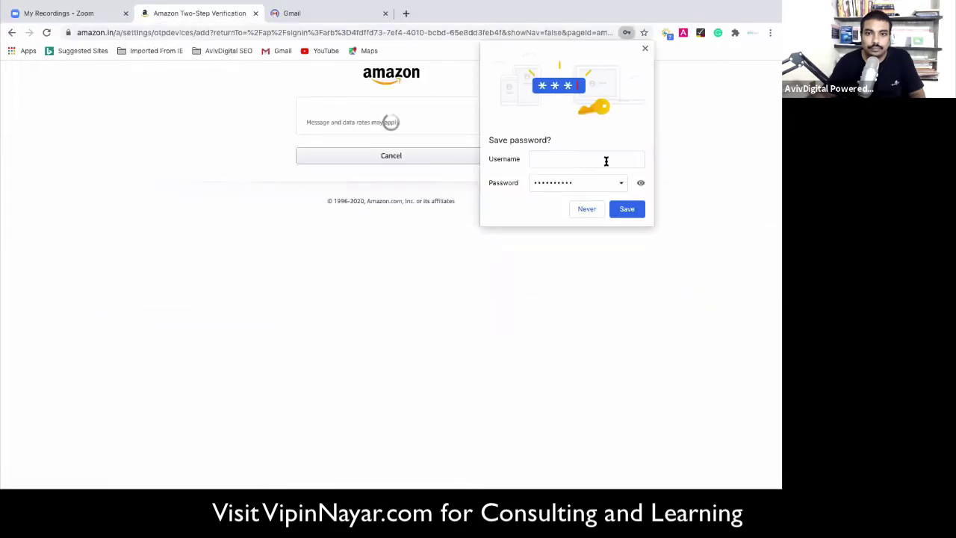
Dismiss the save-password bubble, enter the phone number, and verify with the texted one-time password.
{"action": "left_click", "coordinate": [645, 50]}
{"action": "left_click", "coordinate": [396, 195]}
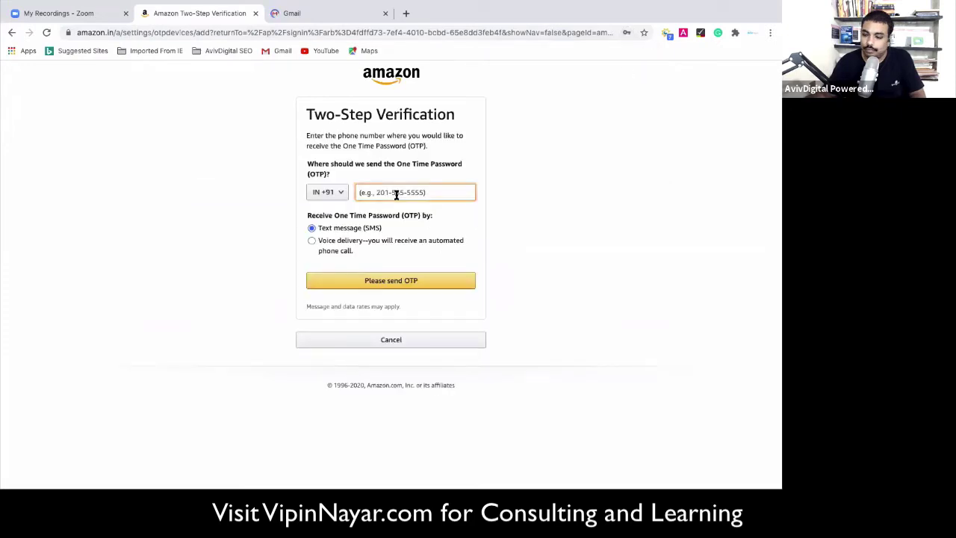
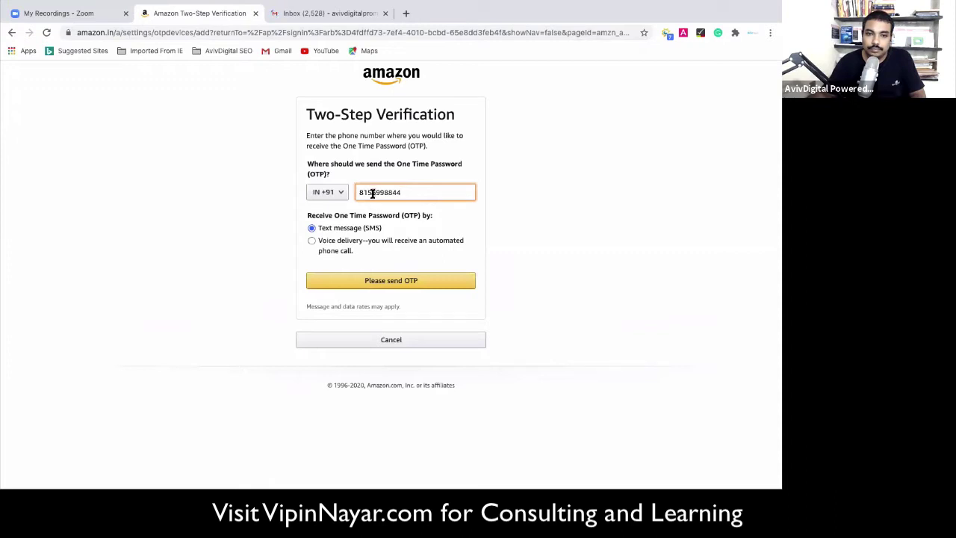
{"action": "key", "text": "Delete"}
{"action": "type", "text": "7"}
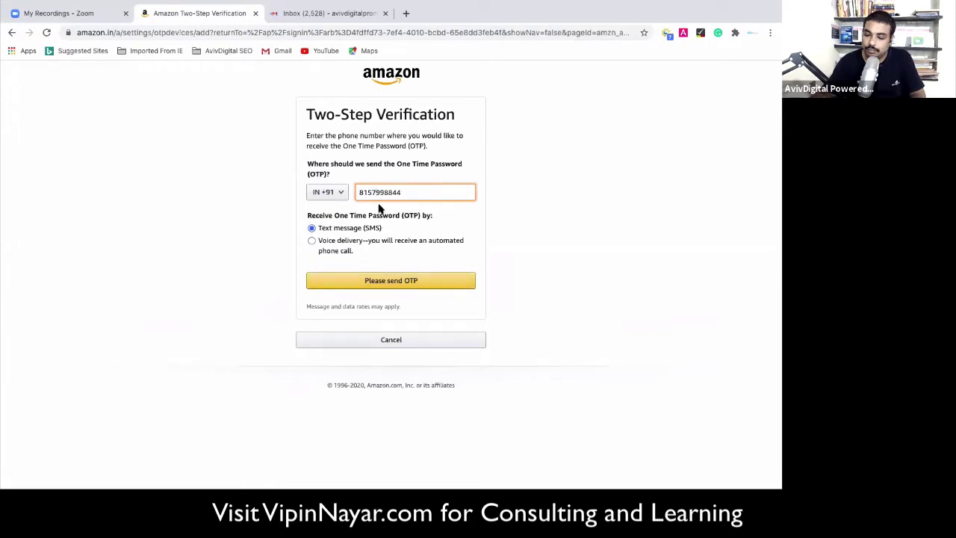
{"action": "key", "text": "BackSpace"}
{"action": "type", "text": "6"}
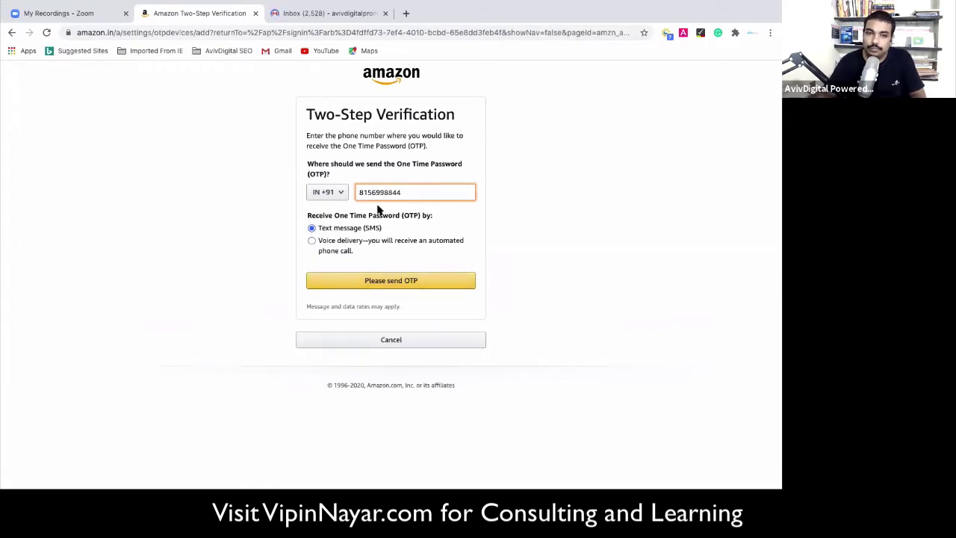
{"action": "left_click", "coordinate": [389, 284]}
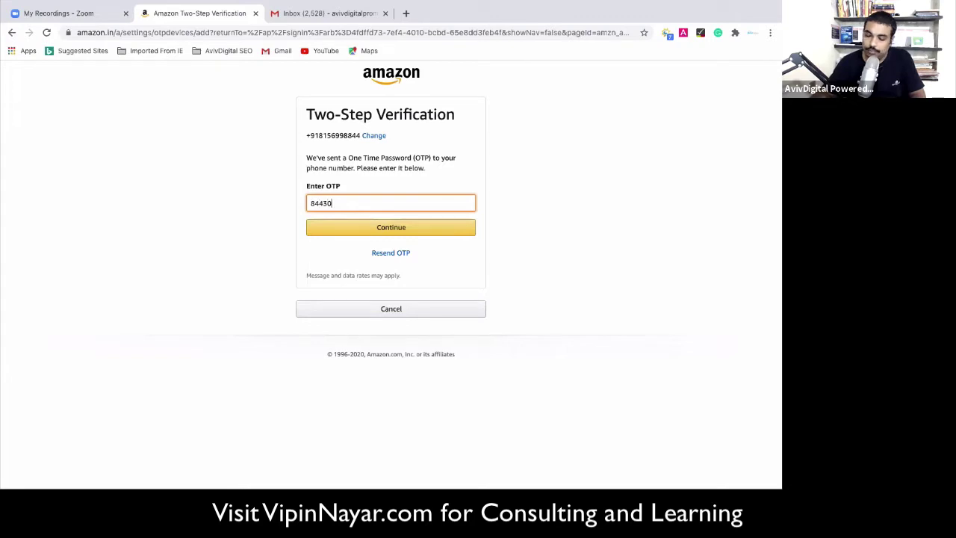
{"action": "left_click", "coordinate": [379, 233]}
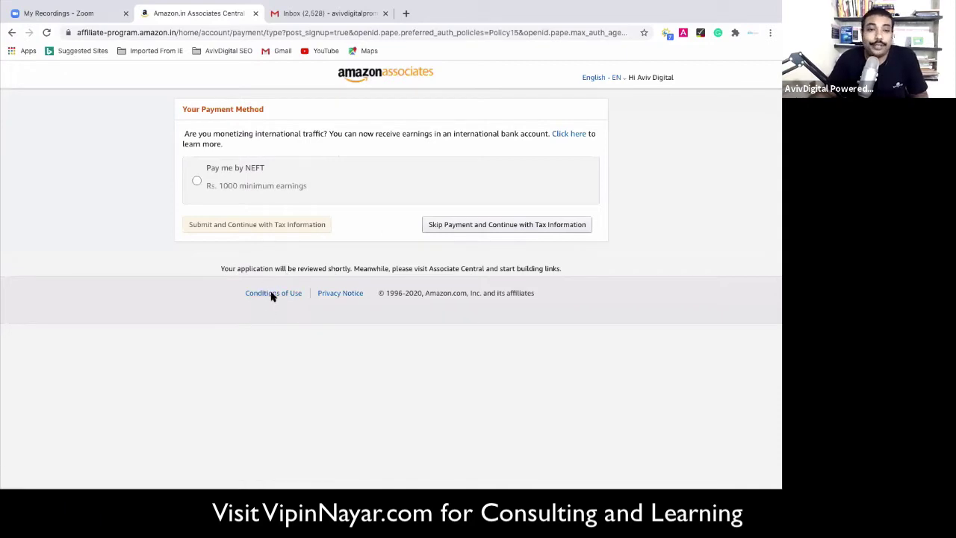
Choose Pay me by NEFT, skip the bank details, and start the India tax interview.
{"action": "left_click", "coordinate": [196, 180]}
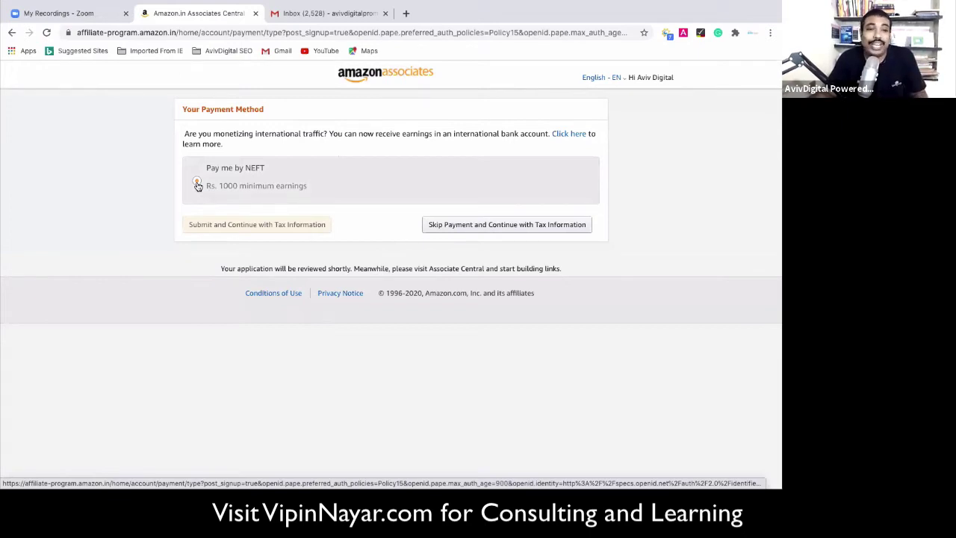
{"action": "left_click", "coordinate": [197, 185]}
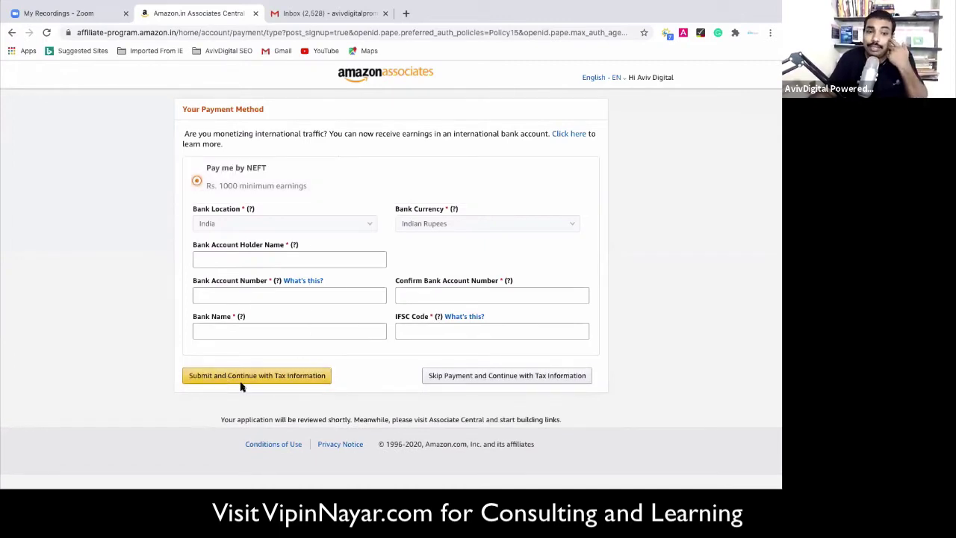
{"action": "left_click", "coordinate": [472, 382]}
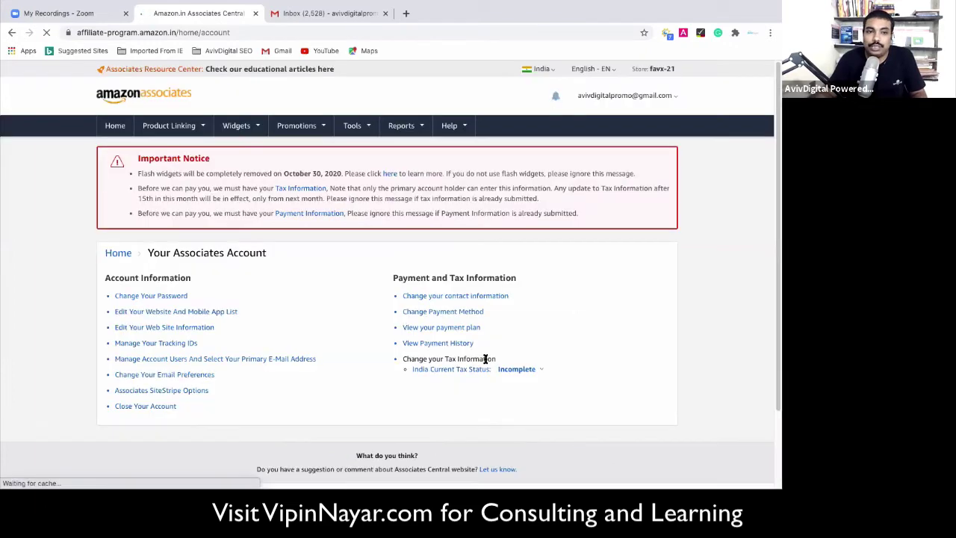
{"action": "scroll", "coordinate": [299, 293], "scroll_direction": "down", "scroll_amount": 1}
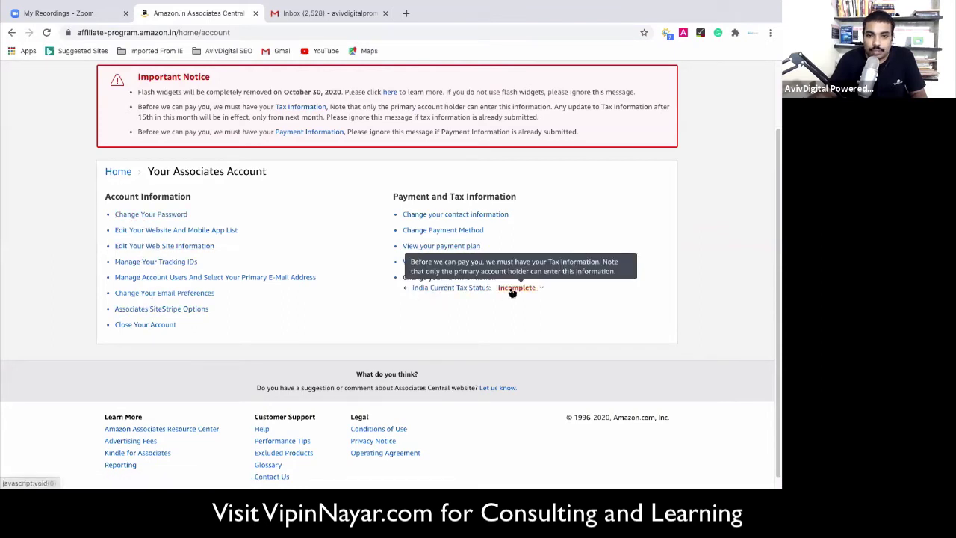
{"action": "left_click", "coordinate": [433, 287]}
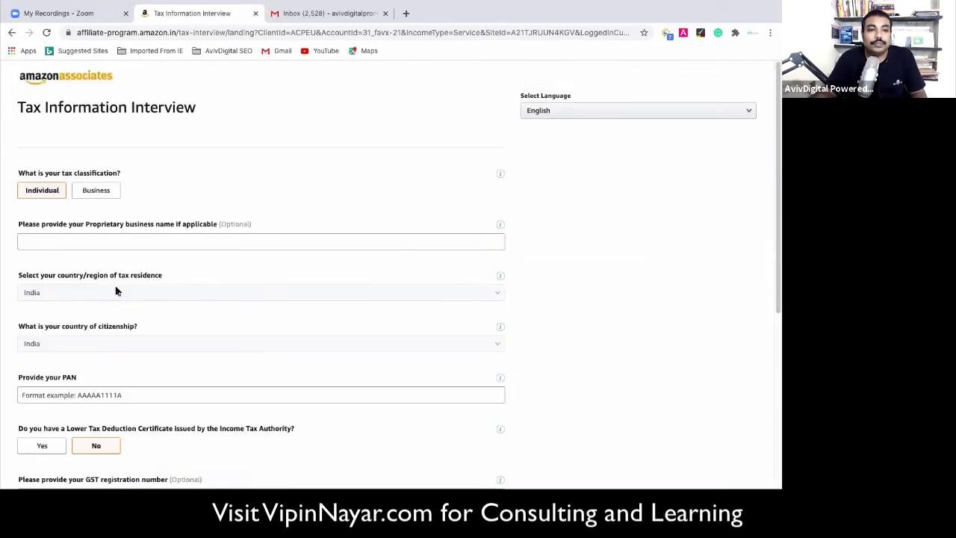
Select Individual as the tax classification and click into the optional business name field.
{"action": "scroll", "coordinate": [92, 274], "scroll_direction": "down", "scroll_amount": 1}
{"action": "left_click", "coordinate": [45, 171]}
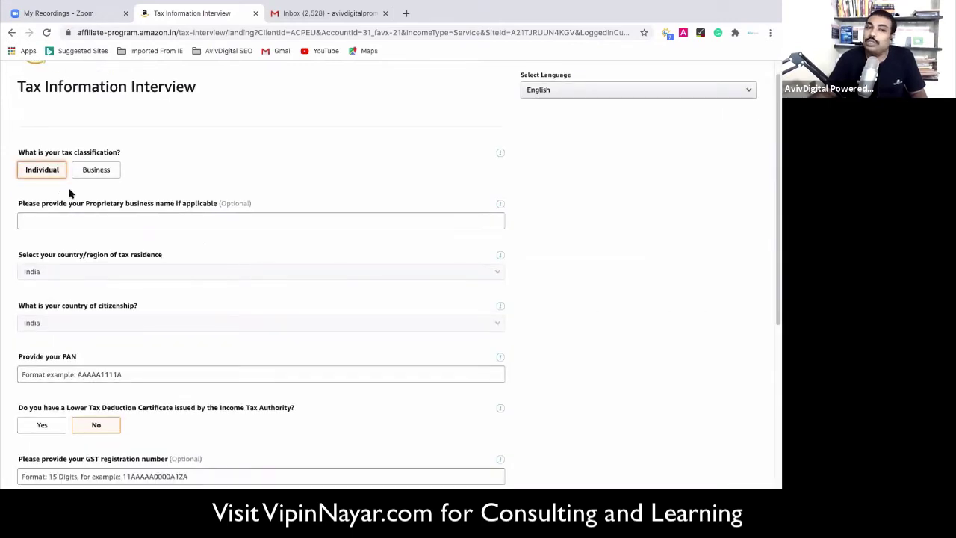
{"action": "scroll", "coordinate": [87, 212], "scroll_direction": "down", "scroll_amount": 2}
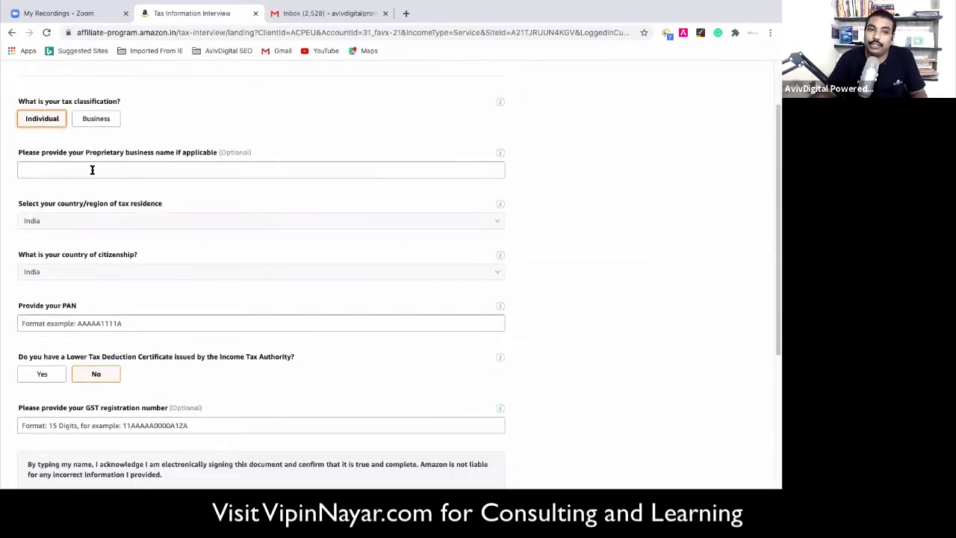
{"action": "left_click", "coordinate": [70, 169]}
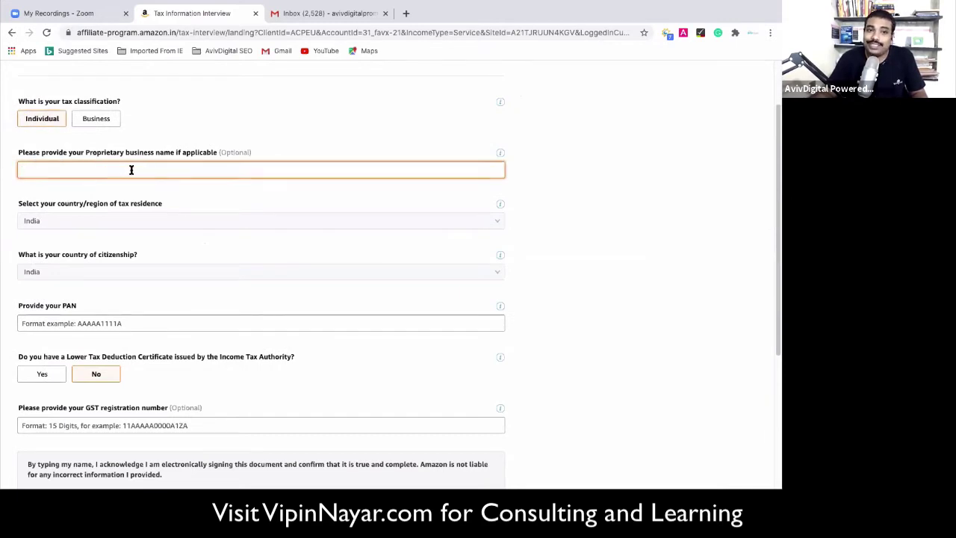
{"action": "scroll", "coordinate": [233, 164], "scroll_direction": "down", "scroll_amount": 1}
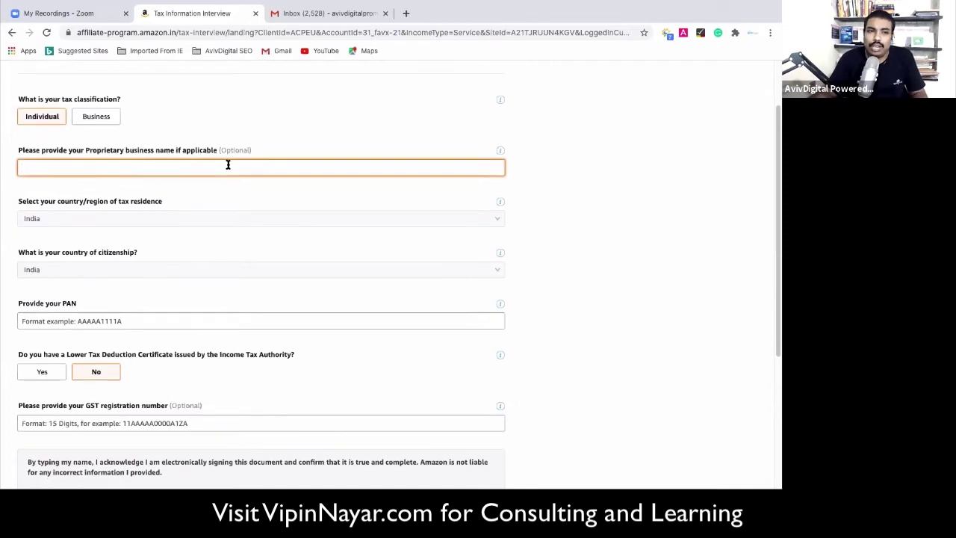
{"action": "scroll", "coordinate": [36, 216], "scroll_direction": "down", "scroll_amount": 1}
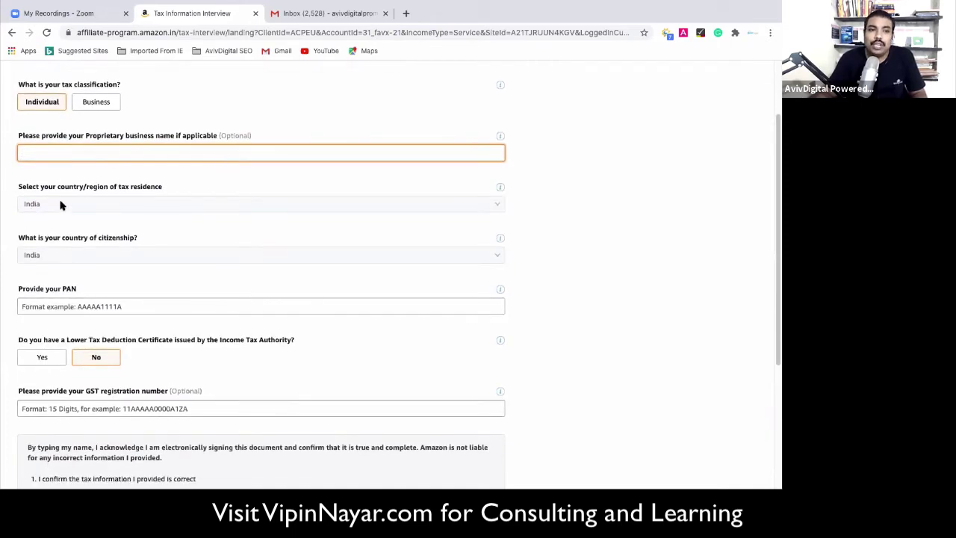
{"action": "scroll", "coordinate": [82, 221], "scroll_direction": "down", "scroll_amount": 3}
{"action": "scroll", "coordinate": [81, 239], "scroll_direction": "down", "scroll_amount": 3}
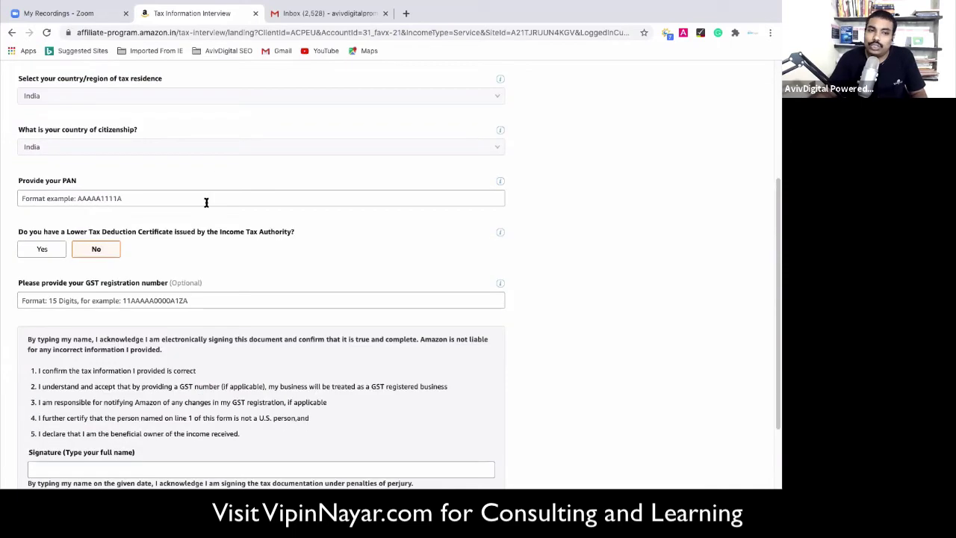
Click through the PAN, GST and signature fields, leaving PAN empty, then leave via the logo.
{"action": "left_click", "coordinate": [144, 183]}
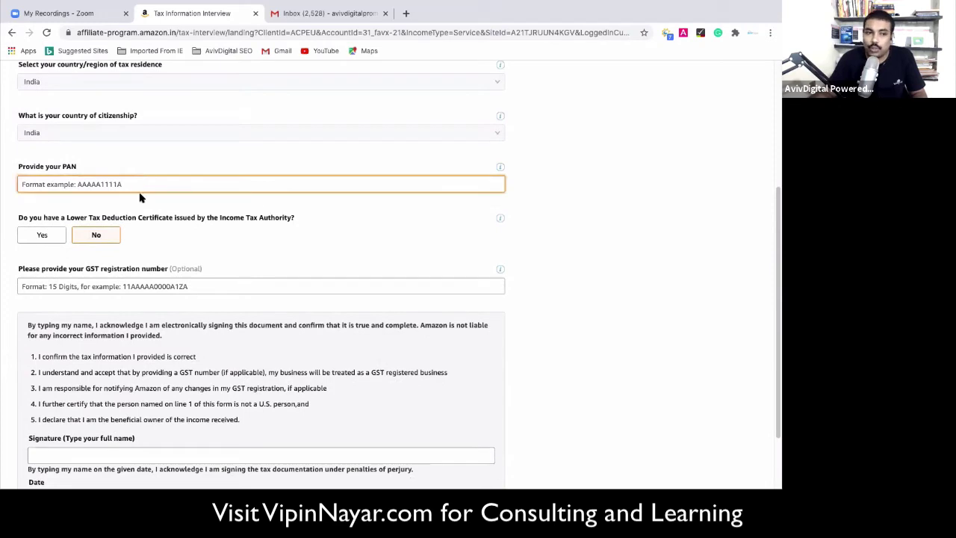
{"action": "scroll", "coordinate": [140, 198], "scroll_direction": "down", "scroll_amount": 1}
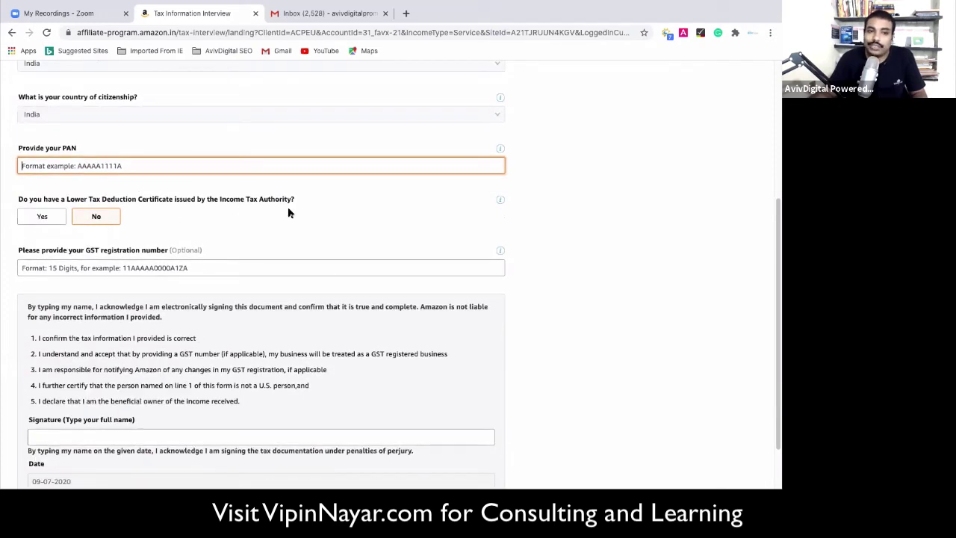
{"action": "scroll", "coordinate": [286, 211], "scroll_direction": "down", "scroll_amount": 2}
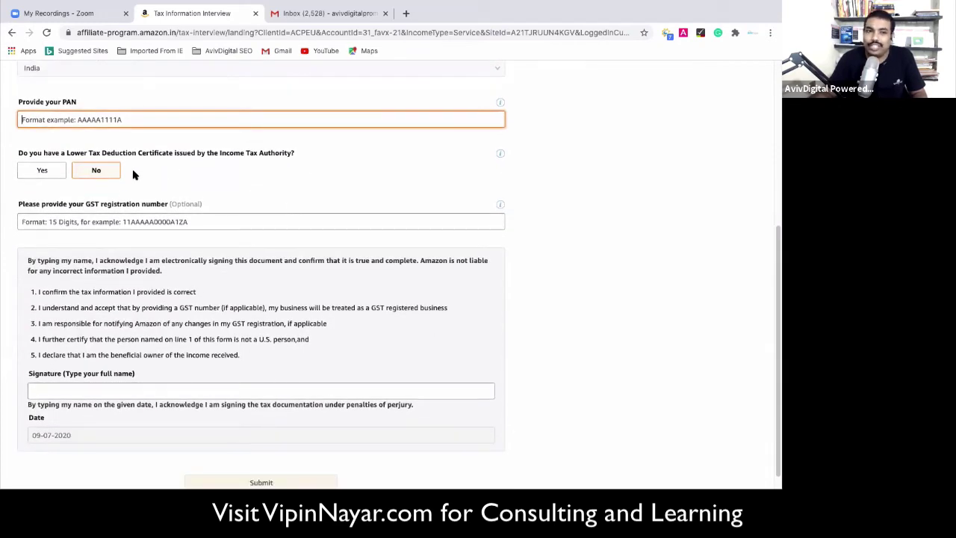
{"action": "scroll", "coordinate": [120, 204], "scroll_direction": "down", "scroll_amount": 1}
{"action": "left_click", "coordinate": [87, 203]}
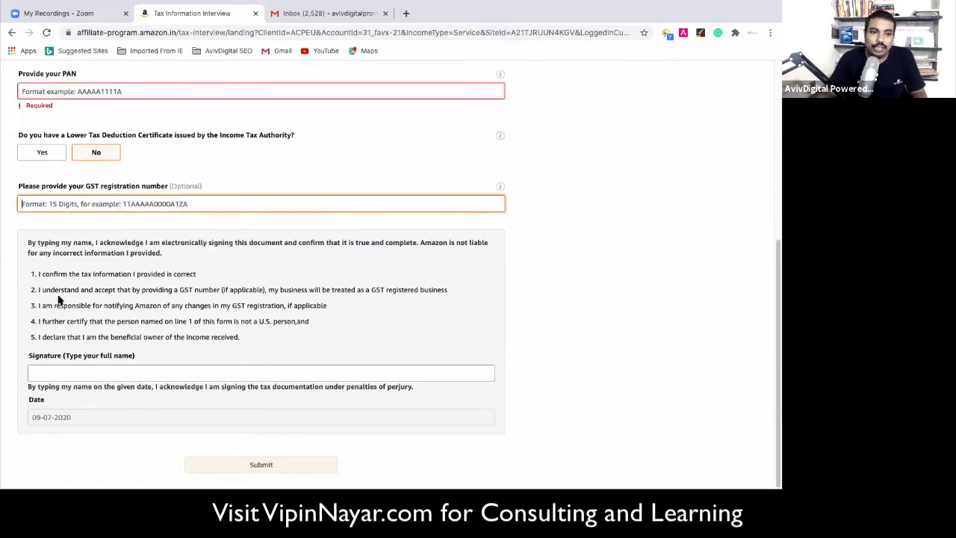
{"action": "left_click", "coordinate": [58, 371]}
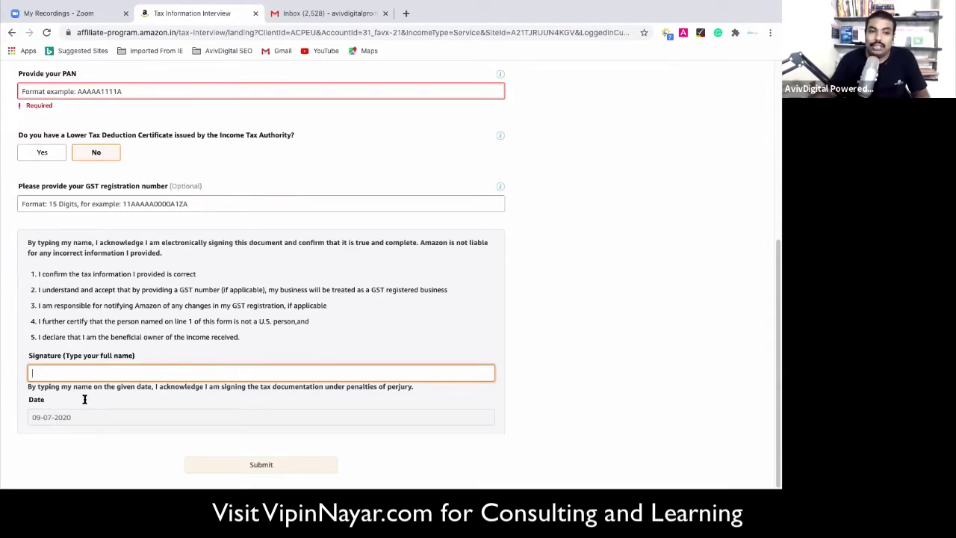
{"action": "scroll", "coordinate": [150, 299], "scroll_direction": "up", "scroll_amount": 4}
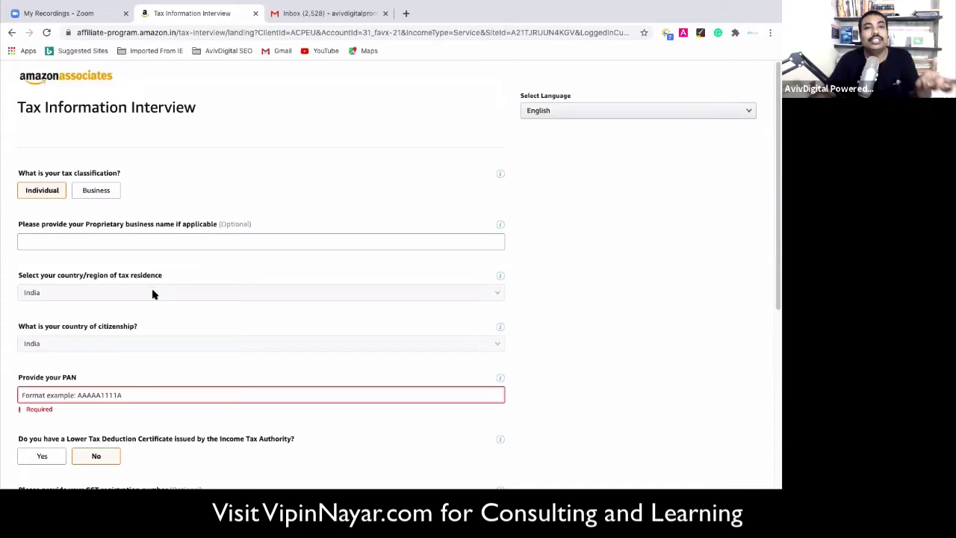
{"action": "left_click", "coordinate": [41, 78]}
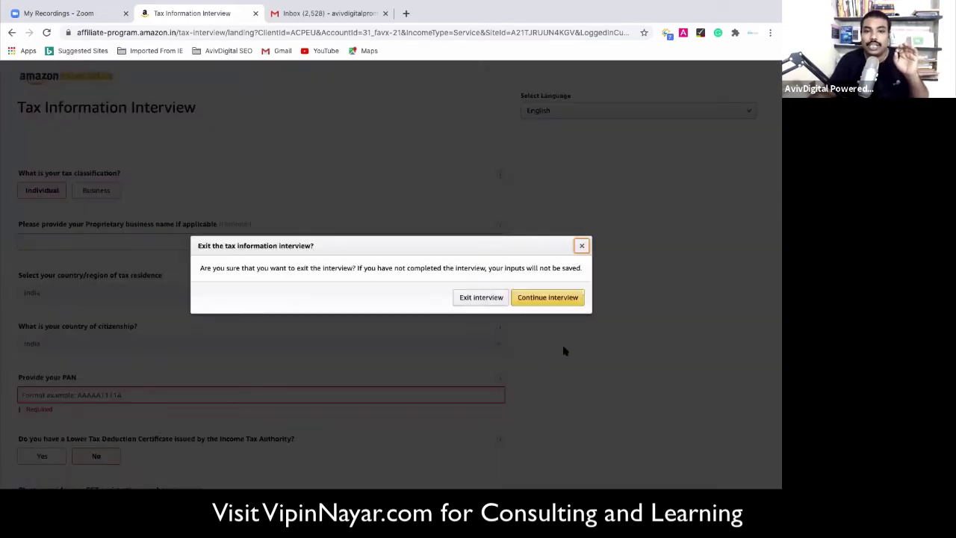
Exit the tax interview without saving and go to Product Linking > Product Links.
{"action": "left_click", "coordinate": [469, 302]}
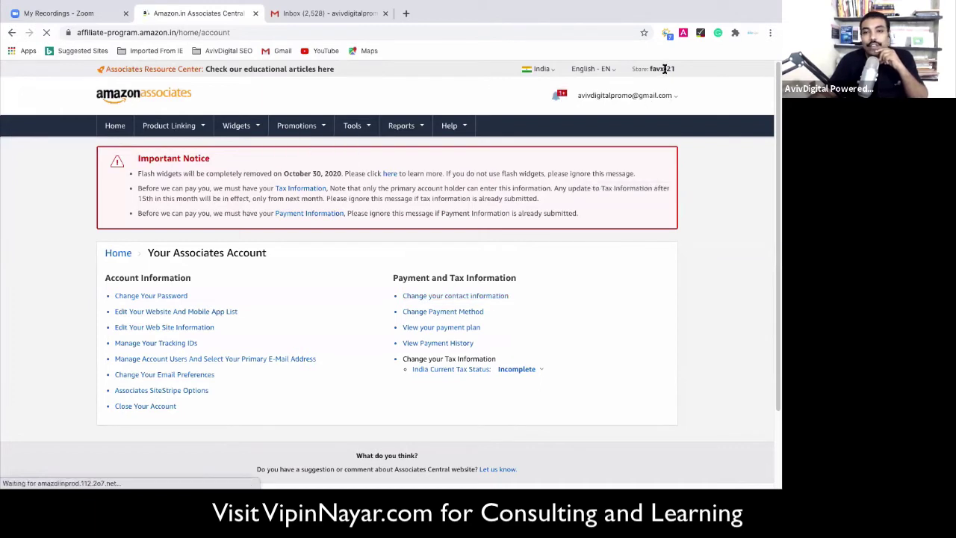
{"action": "mouse_move", "coordinate": [245, 129]}
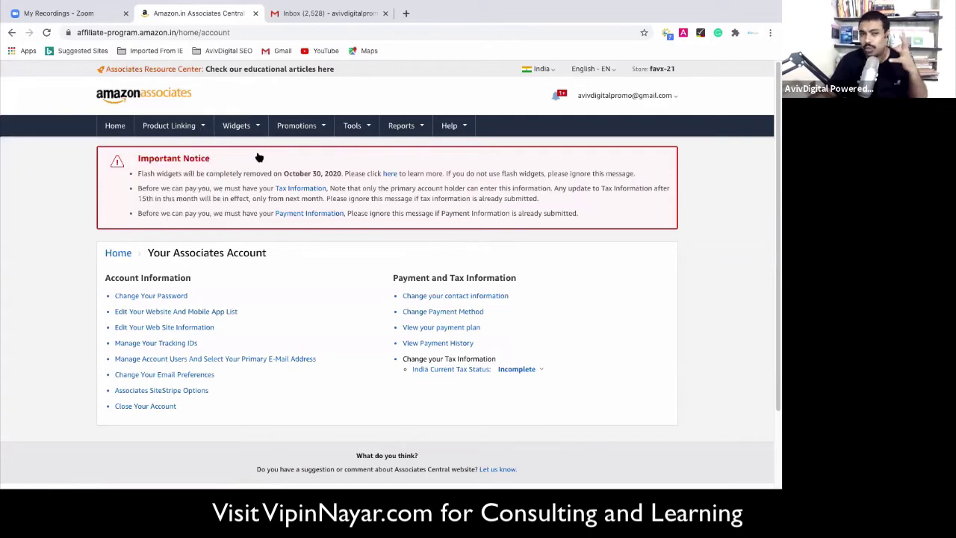
{"action": "mouse_move", "coordinate": [197, 133]}
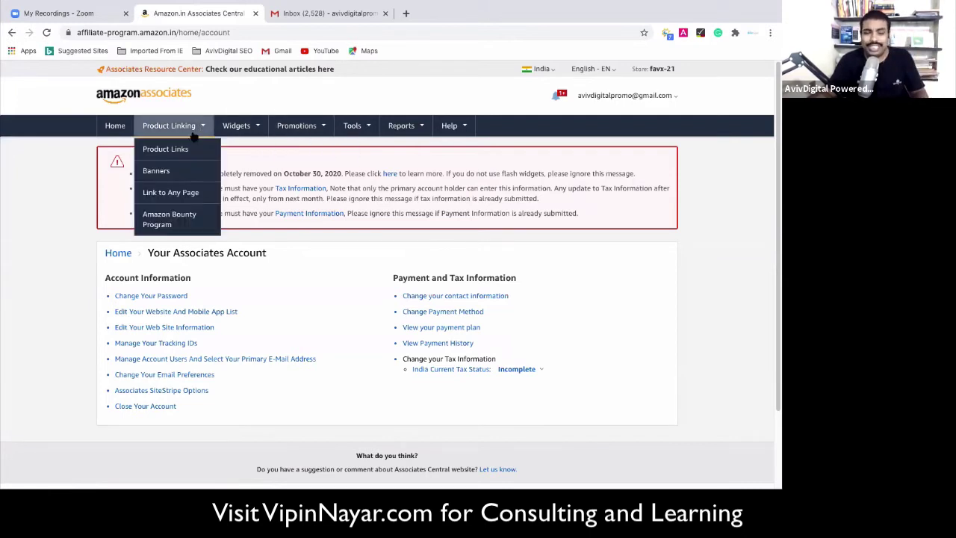
{"action": "left_click", "coordinate": [158, 148]}
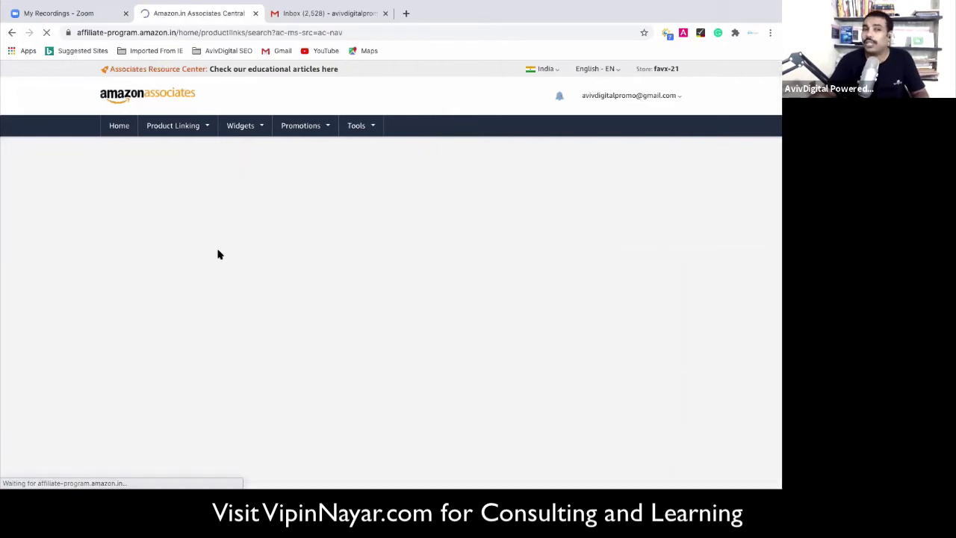
{"action": "scroll", "coordinate": [222, 283], "scroll_direction": "down", "scroll_amount": 1}
{"action": "scroll", "coordinate": [201, 283], "scroll_direction": "down", "scroll_amount": 1}
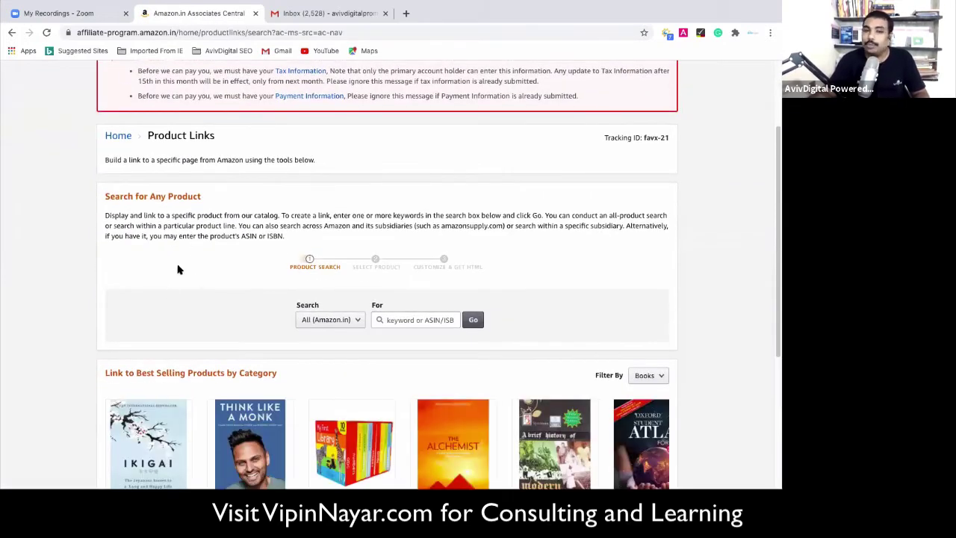
{"action": "scroll", "coordinate": [196, 278], "scroll_direction": "down", "scroll_amount": 2}
Search products for 'kids toys' and browse the 228,045 results with their prices.
{"action": "scroll", "coordinate": [329, 369], "scroll_direction": "up", "scroll_amount": 3}
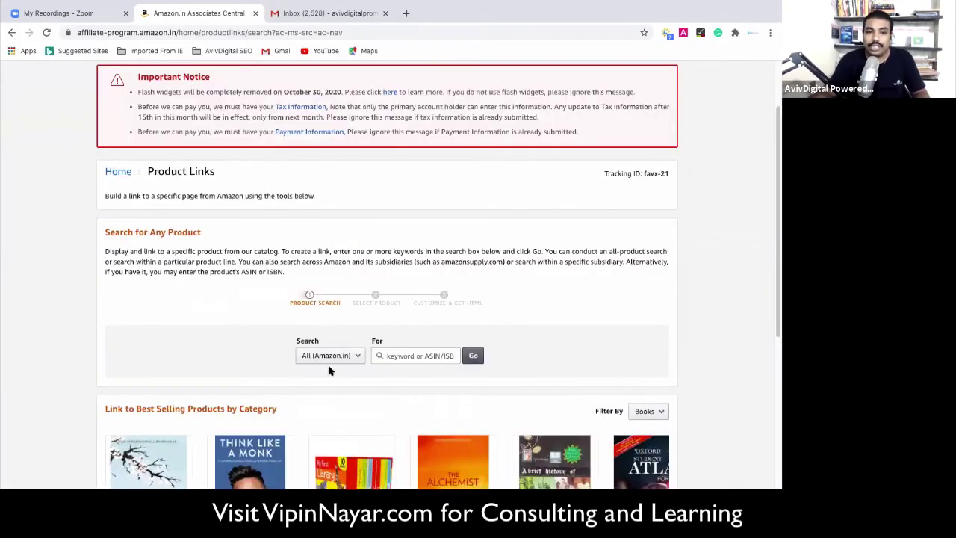
{"action": "left_click", "coordinate": [408, 357]}
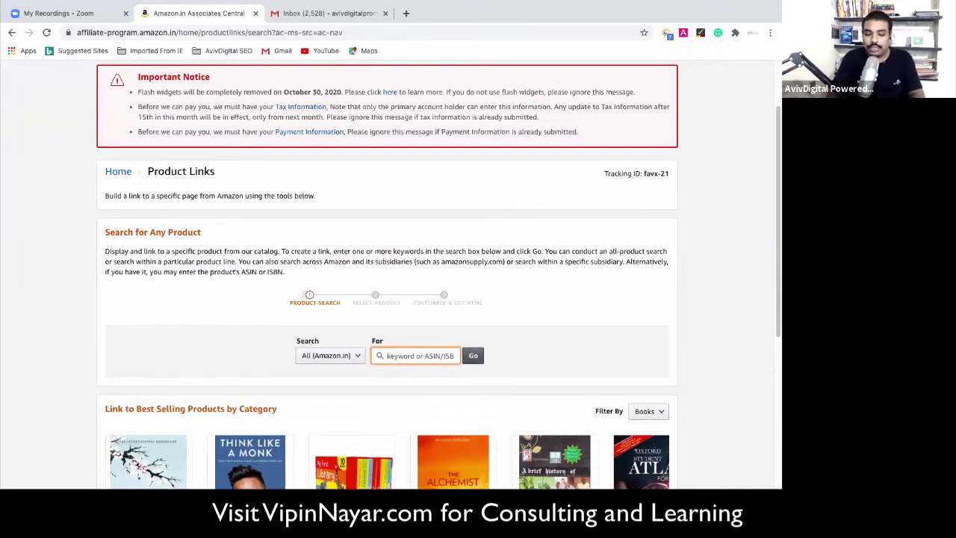
{"action": "type", "text": "toy"}
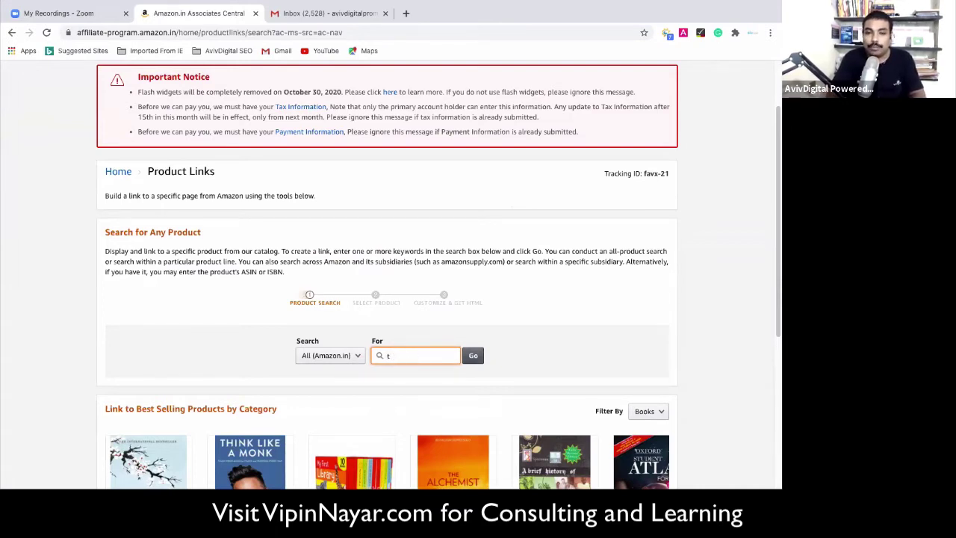
{"action": "key", "text": "BackSpace"}
{"action": "type", "text": "kids toys"}
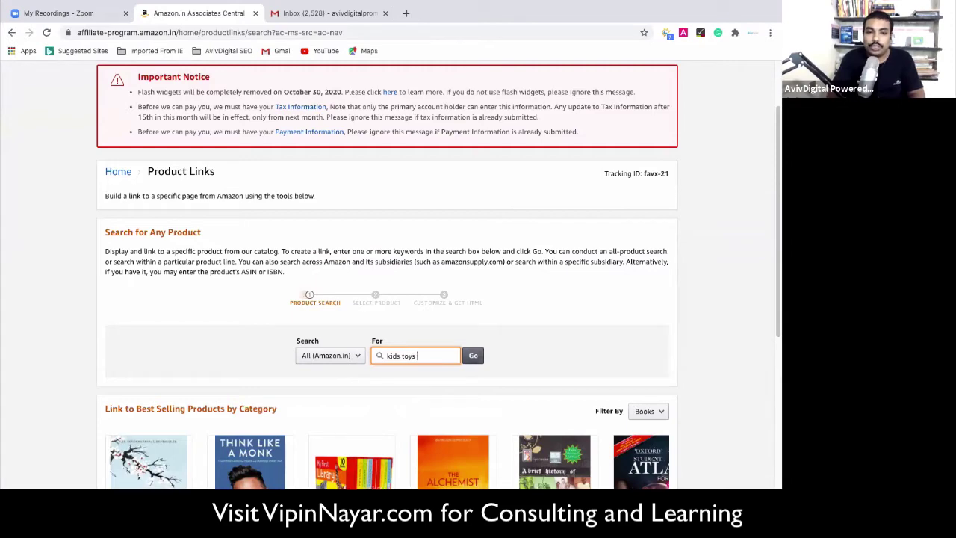
{"action": "key", "text": "Return"}
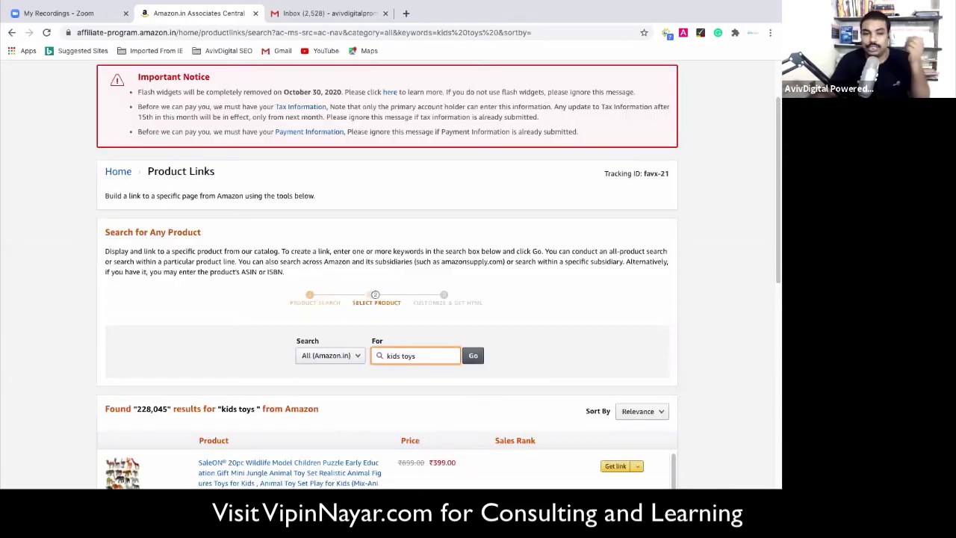
{"action": "scroll", "coordinate": [331, 320], "scroll_direction": "down", "scroll_amount": 3}
{"action": "scroll", "coordinate": [144, 308], "scroll_direction": "down", "scroll_amount": 1}
{"action": "scroll", "coordinate": [144, 307], "scroll_direction": "up", "scroll_amount": 1}
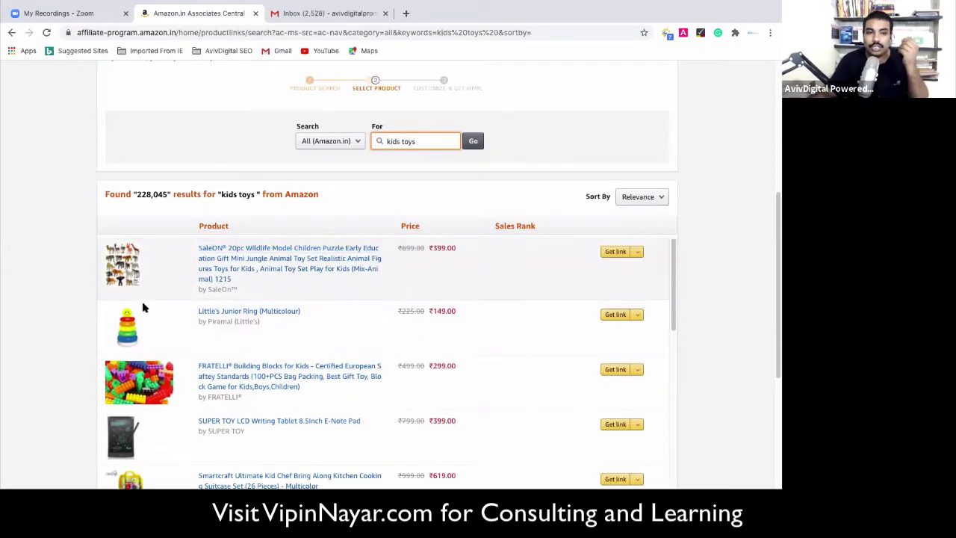
{"action": "scroll", "coordinate": [129, 284], "scroll_direction": "down", "scroll_amount": 8}
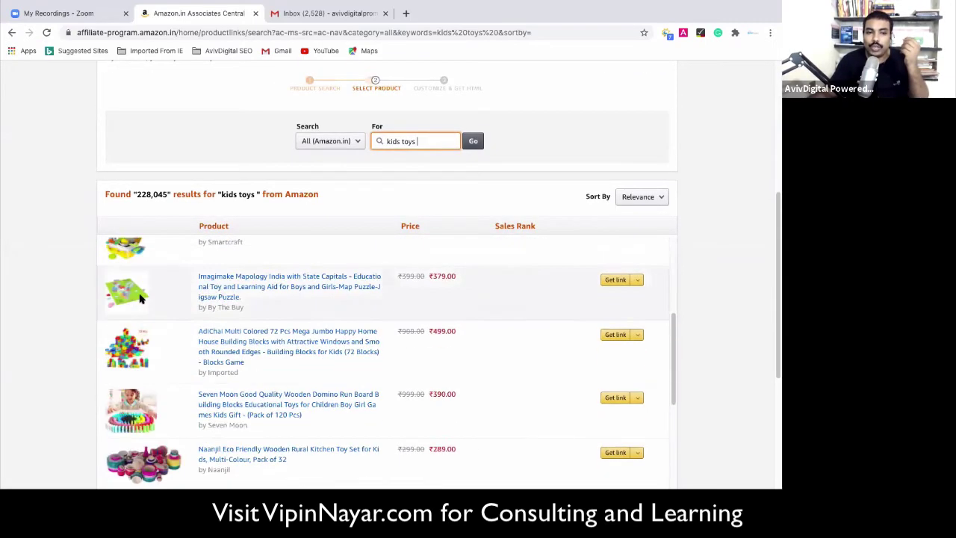
{"action": "scroll", "coordinate": [141, 361], "scroll_direction": "down", "scroll_amount": 5}
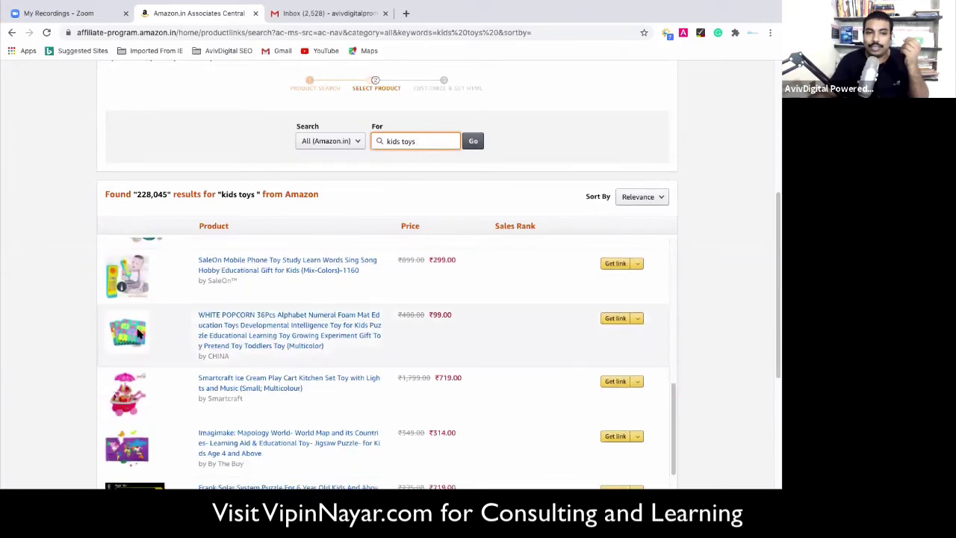
{"action": "scroll", "coordinate": [147, 351], "scroll_direction": "down", "scroll_amount": 5}
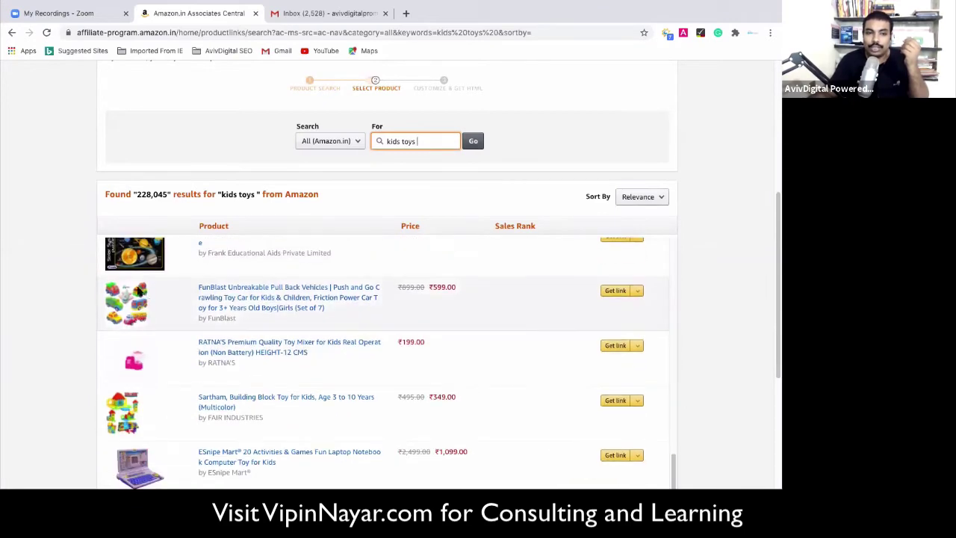
{"action": "left_click", "coordinate": [128, 306]}
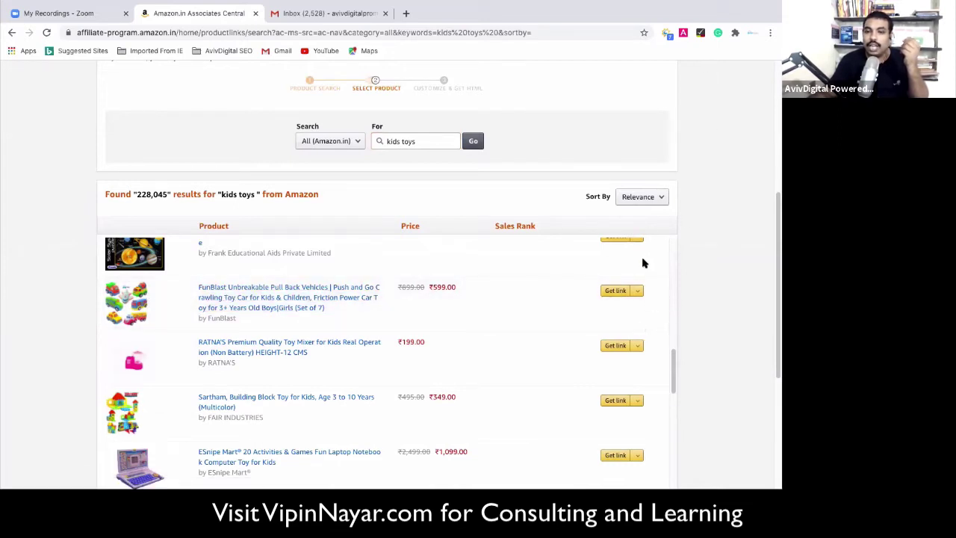
Get a text link for a toy, shortened to amzn.to, then close it.
{"action": "left_click", "coordinate": [637, 294]}
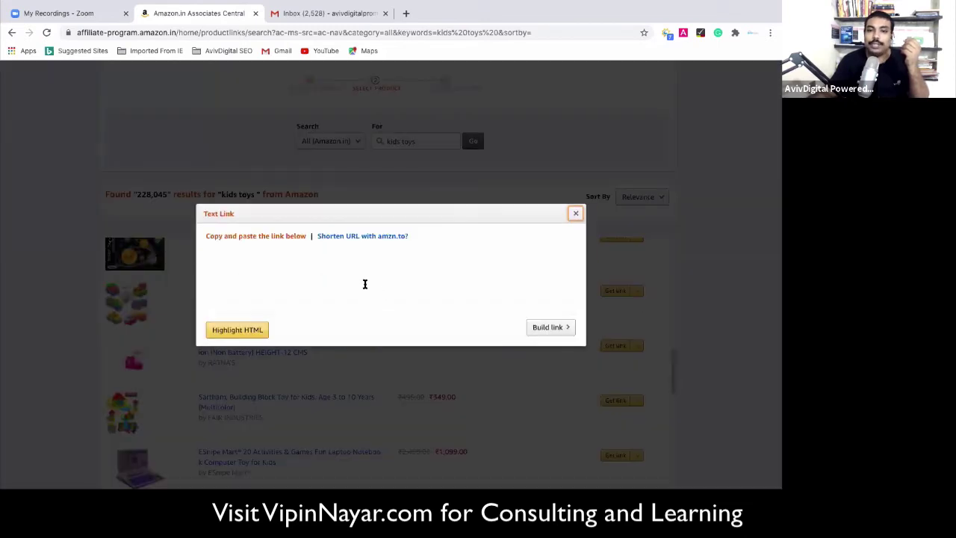
{"action": "left_click", "coordinate": [341, 236]}
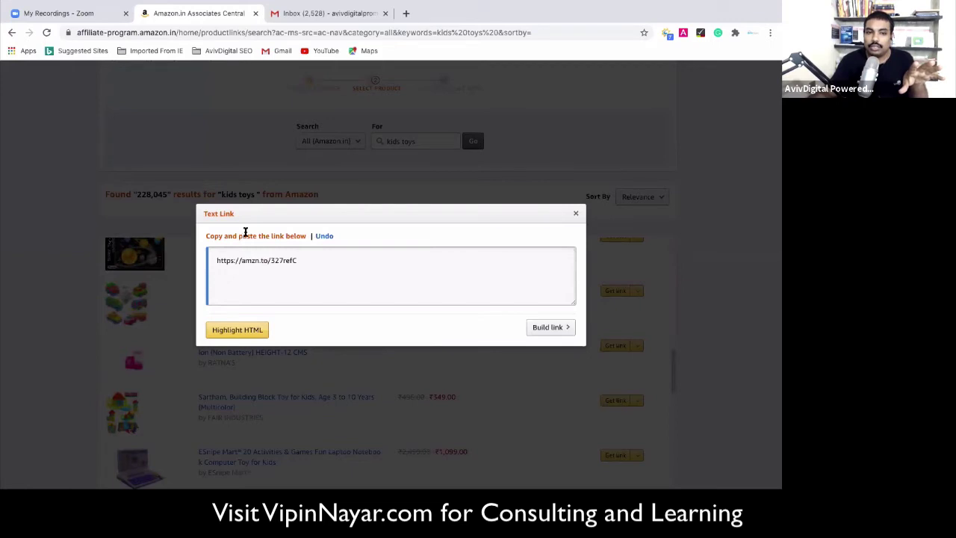
{"action": "left_click", "coordinate": [576, 213]}
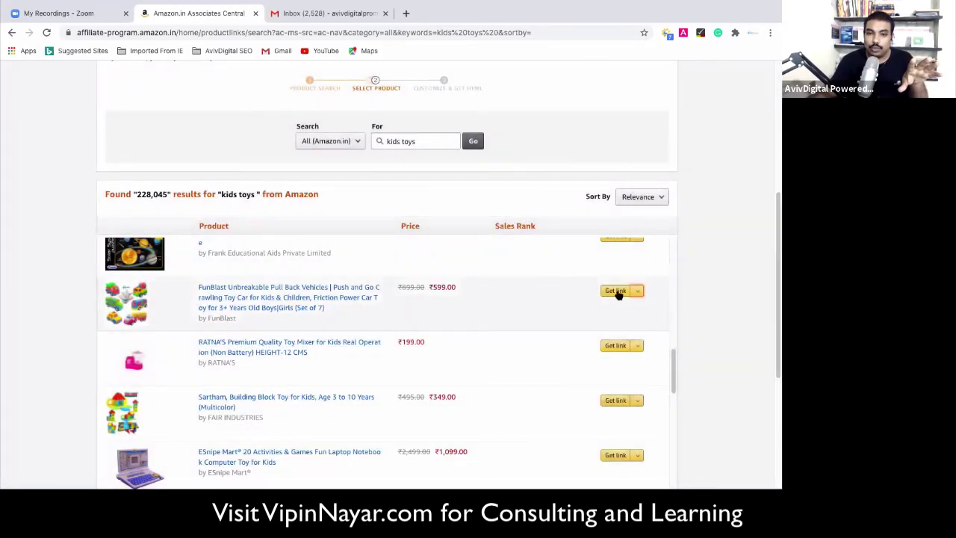
Open Customize And Get HTML for the FunBlast pull-back vehicles set and review its link code.
{"action": "left_click", "coordinate": [616, 292]}
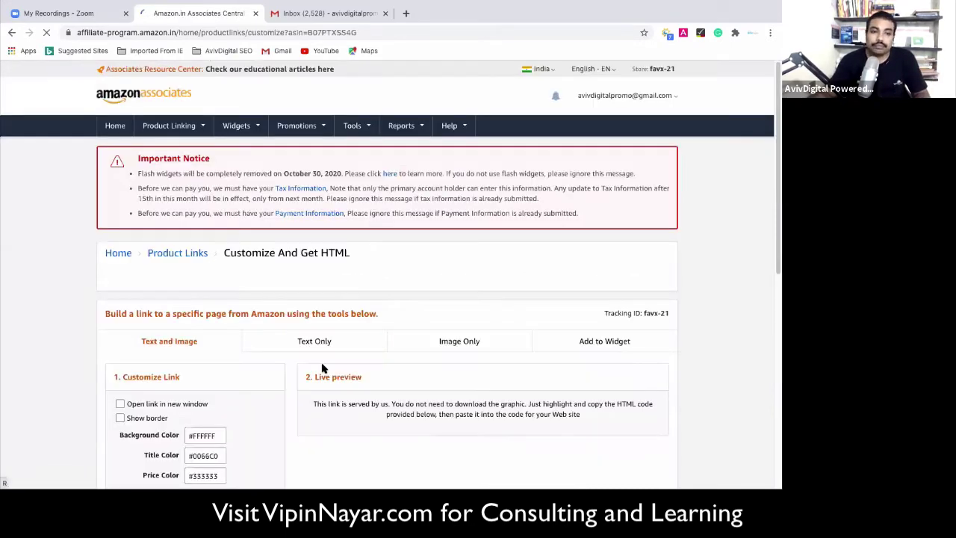
{"action": "scroll", "coordinate": [319, 363], "scroll_direction": "down", "scroll_amount": 2}
{"action": "scroll", "coordinate": [318, 363], "scroll_direction": "down", "scroll_amount": 1}
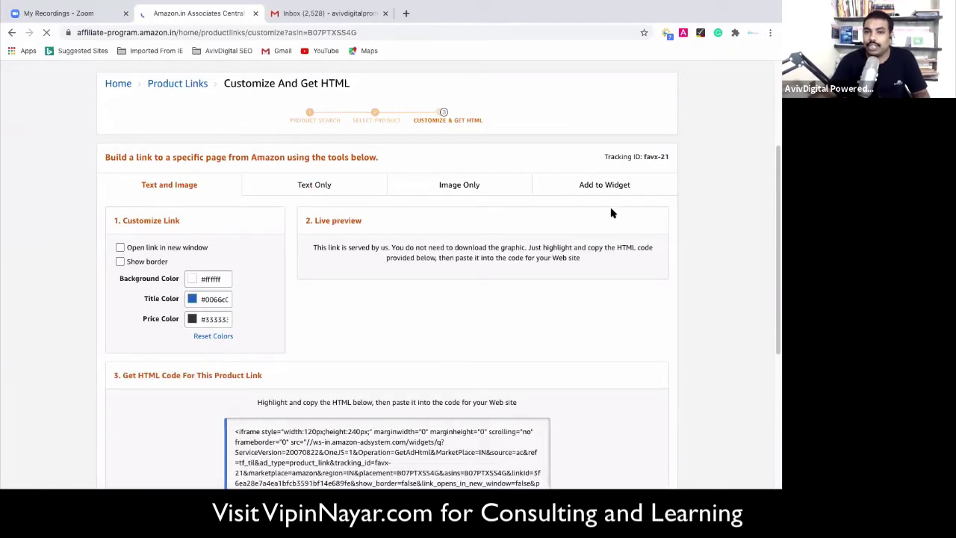
{"action": "scroll", "coordinate": [410, 401], "scroll_direction": "down", "scroll_amount": 2}
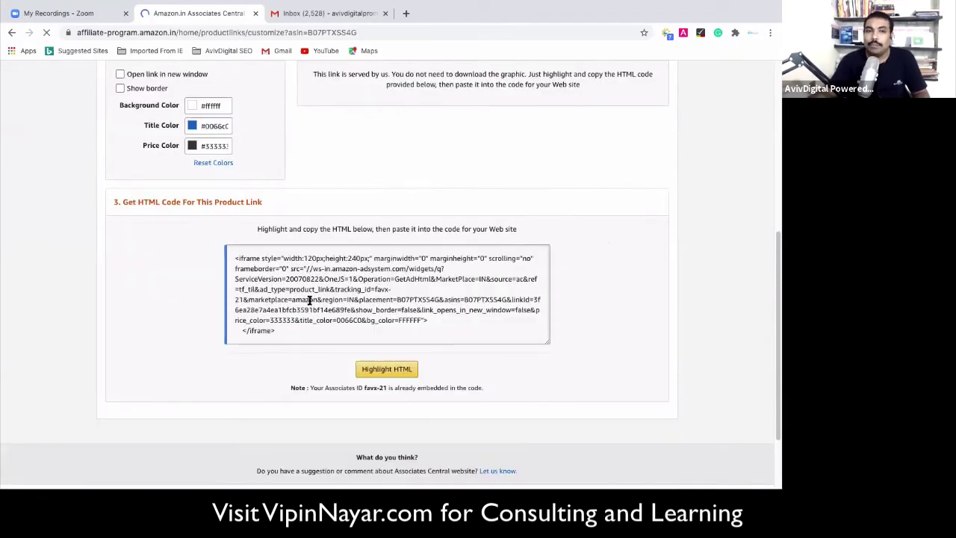
{"action": "scroll", "coordinate": [309, 301], "scroll_direction": "up", "scroll_amount": 1}
{"action": "scroll", "coordinate": [314, 201], "scroll_direction": "up", "scroll_amount": 1}
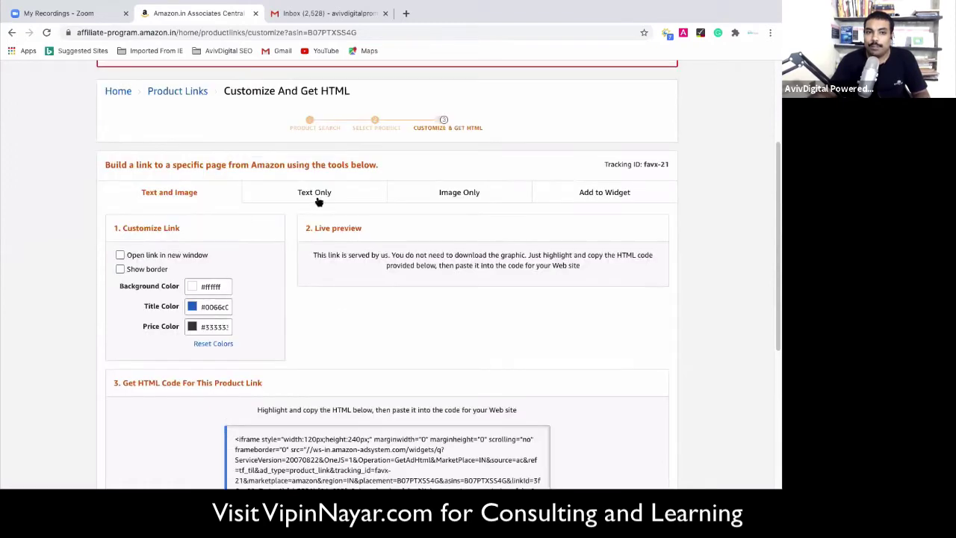
{"action": "scroll", "coordinate": [317, 305], "scroll_direction": "down", "scroll_amount": 1}
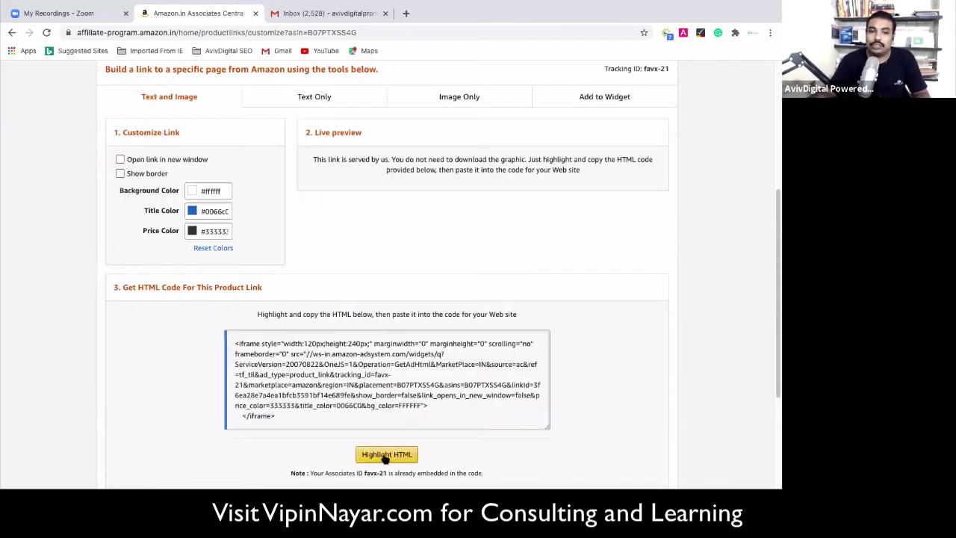
{"action": "scroll", "coordinate": [317, 371], "scroll_direction": "up", "scroll_amount": 3}
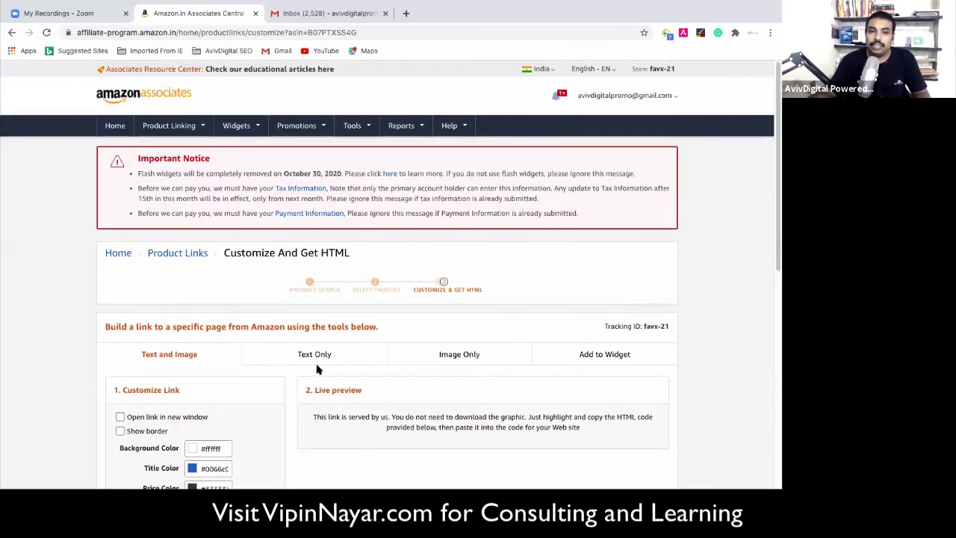
{"action": "scroll", "coordinate": [320, 366], "scroll_direction": "down", "scroll_amount": 4}
{"action": "scroll", "coordinate": [317, 366], "scroll_direction": "up", "scroll_amount": 5}
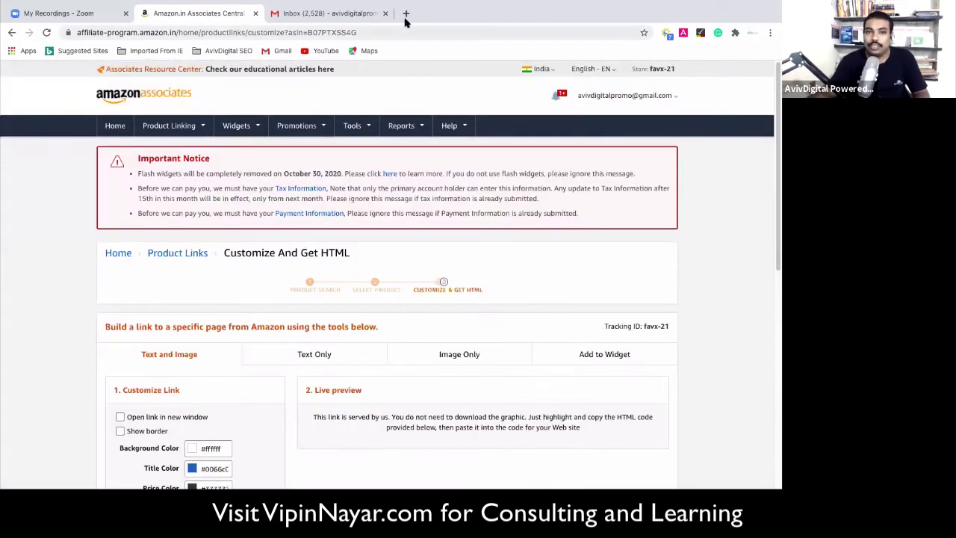
In a new tab, search Google for 'medium'.
{"action": "key", "text": "ctrl+t"}
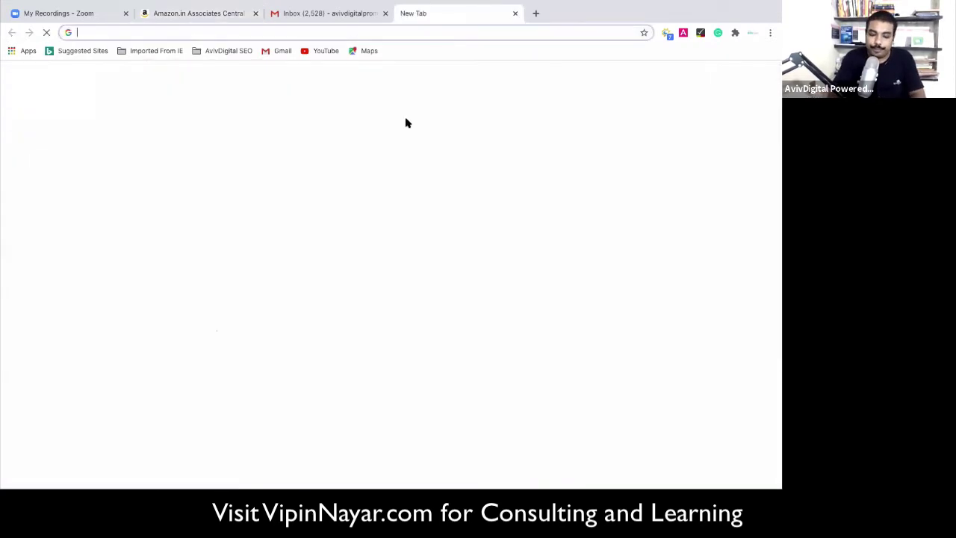
{"action": "type", "text": "medium"}
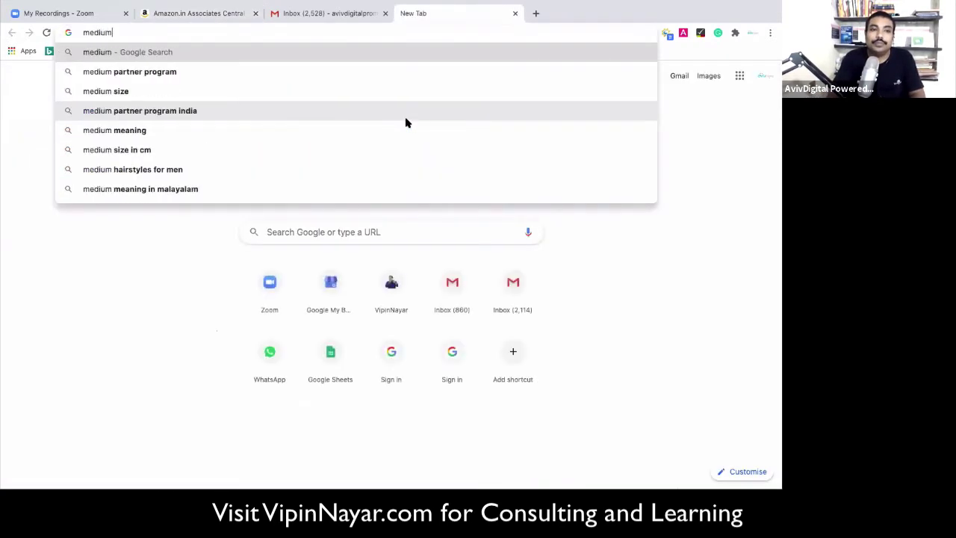
{"action": "key", "text": "Return"}
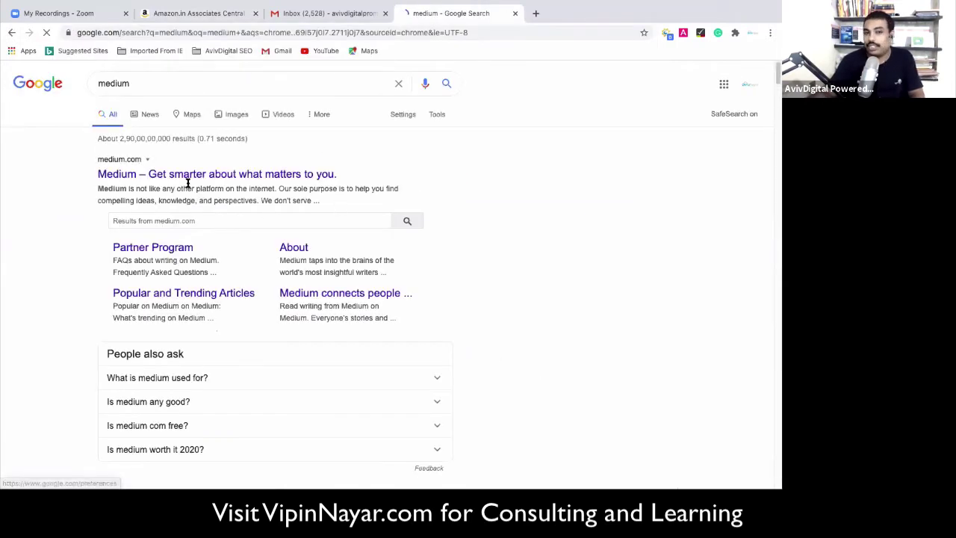
Go to medium.com, accept the terms notice, and reopen the account menu for New story.
{"action": "left_click", "coordinate": [181, 175]}
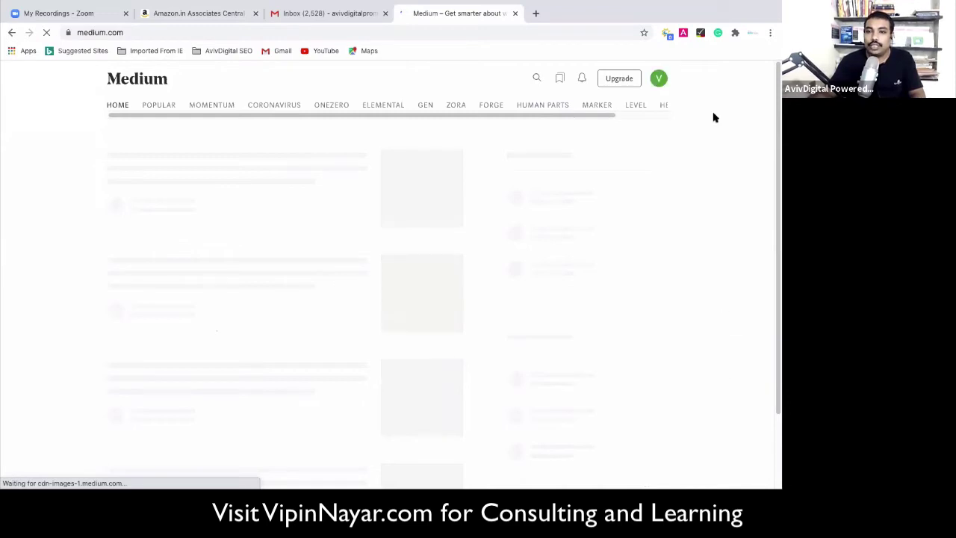
{"action": "left_click", "coordinate": [659, 79]}
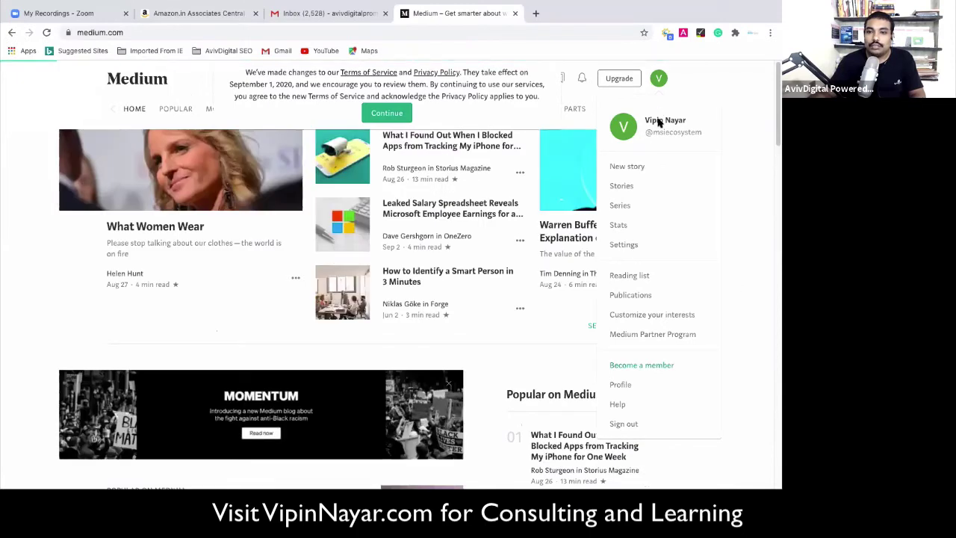
{"action": "left_click", "coordinate": [388, 115]}
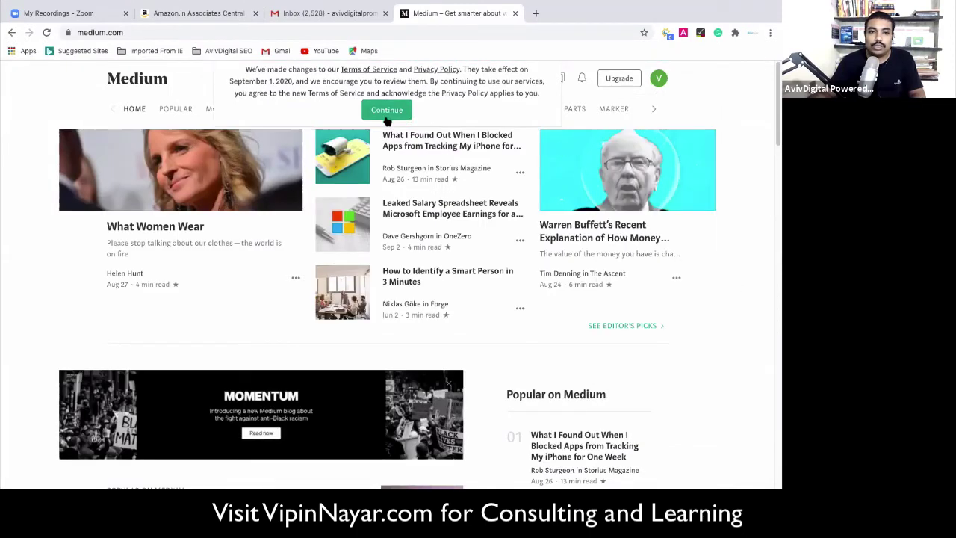
{"action": "left_click", "coordinate": [660, 80]}
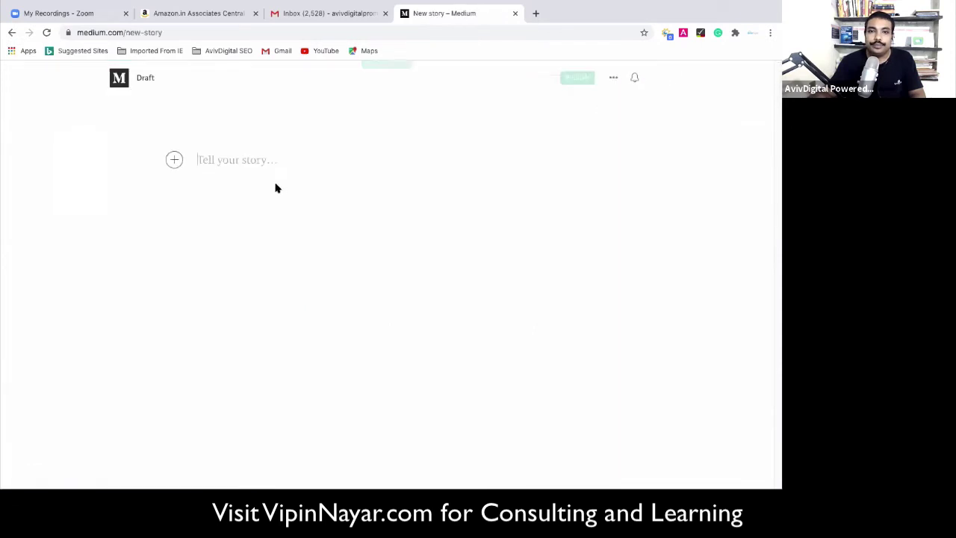
Title the draft 'Best Toys for Kids under 10', dismissing the terms notice along the way.
{"action": "left_click", "coordinate": [233, 160]}
{"action": "left_click", "coordinate": [223, 137]}
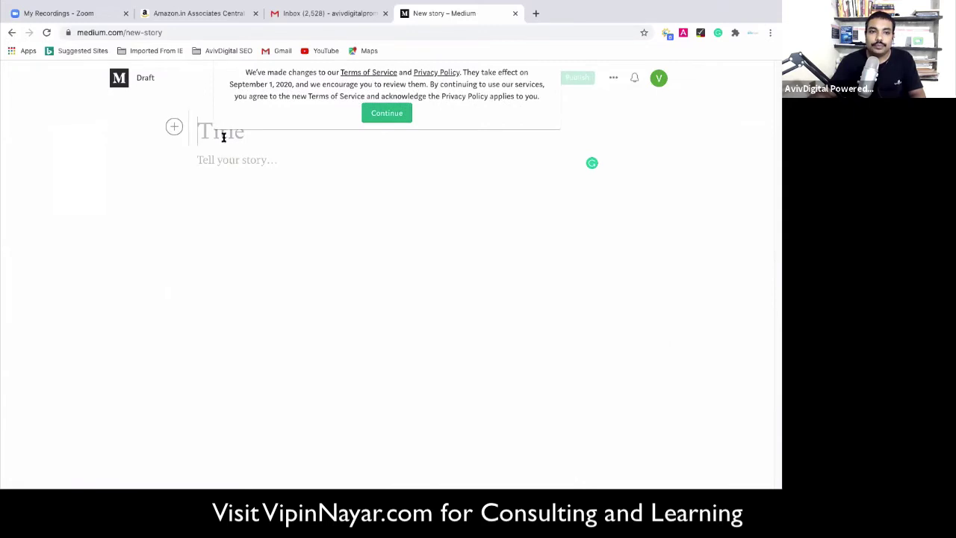
{"action": "type", "text": "Top"}
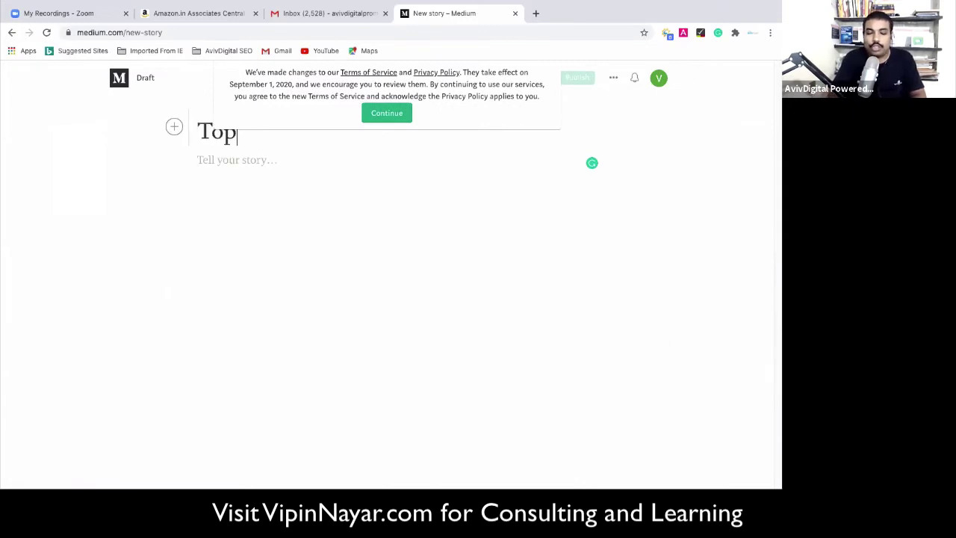
{"action": "key", "text": "BackSpace"}
{"action": "key", "text": "BackSpace"}
{"action": "key", "text": "BackSpace"}
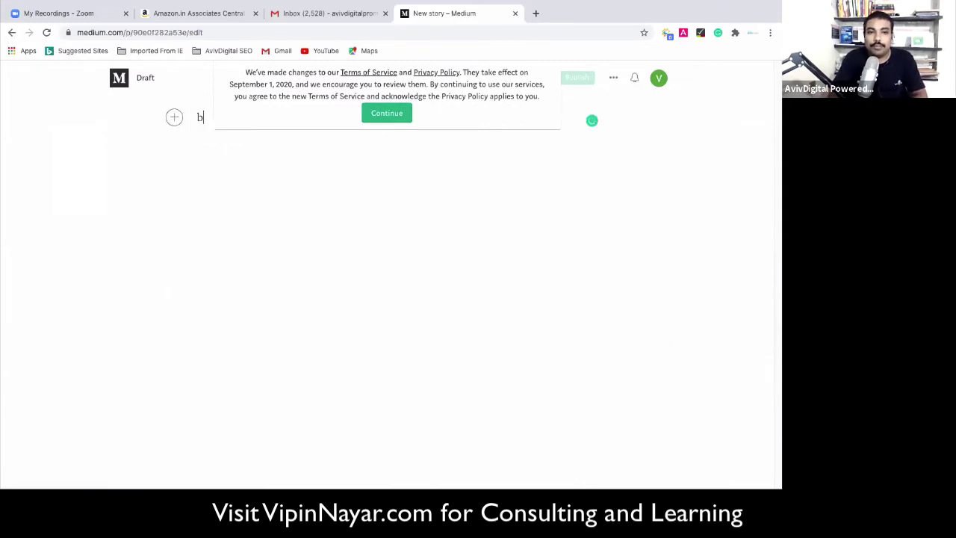
{"action": "type", "text": "Bes"}
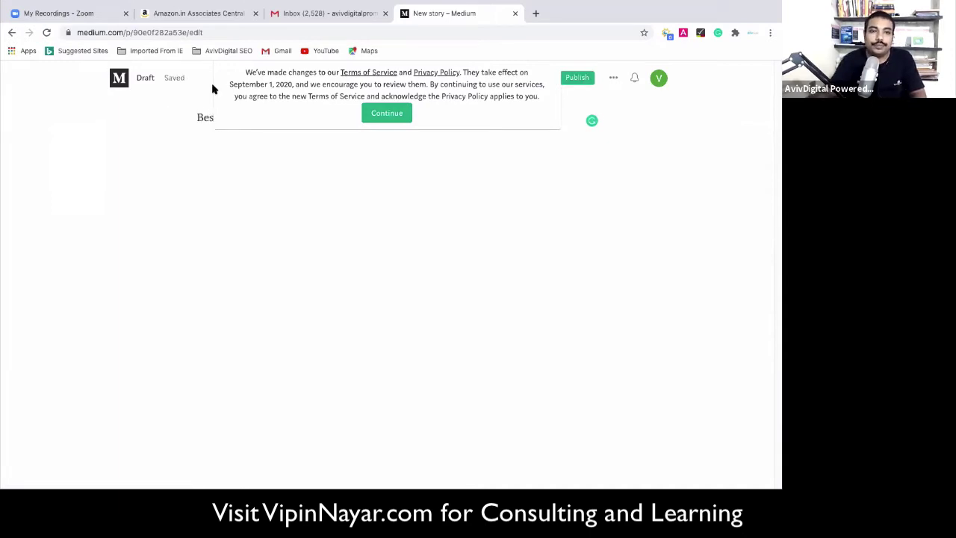
{"action": "left_click", "coordinate": [404, 116]}
{"action": "type", "text": "t Toys"}
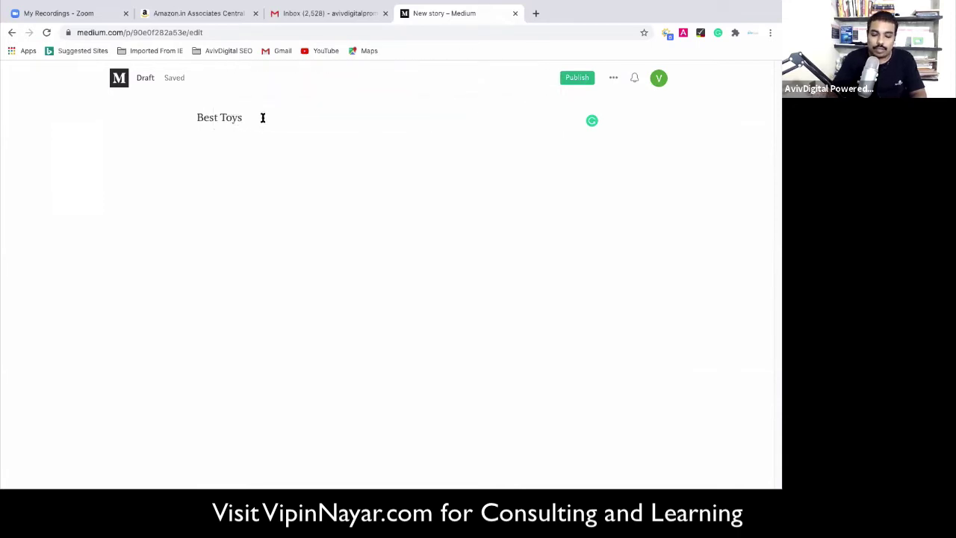
{"action": "type", "text": " for K"}
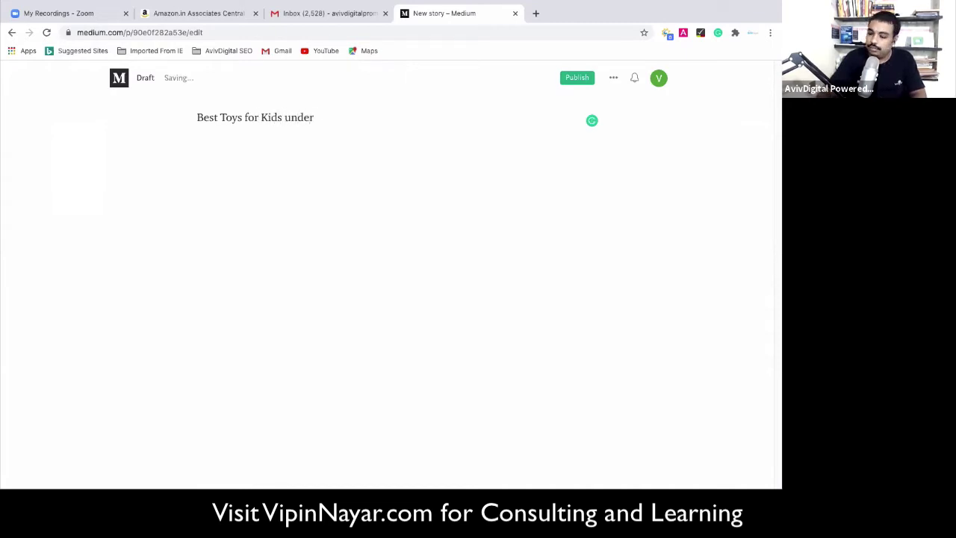
{"action": "type", "text": "ids under "}
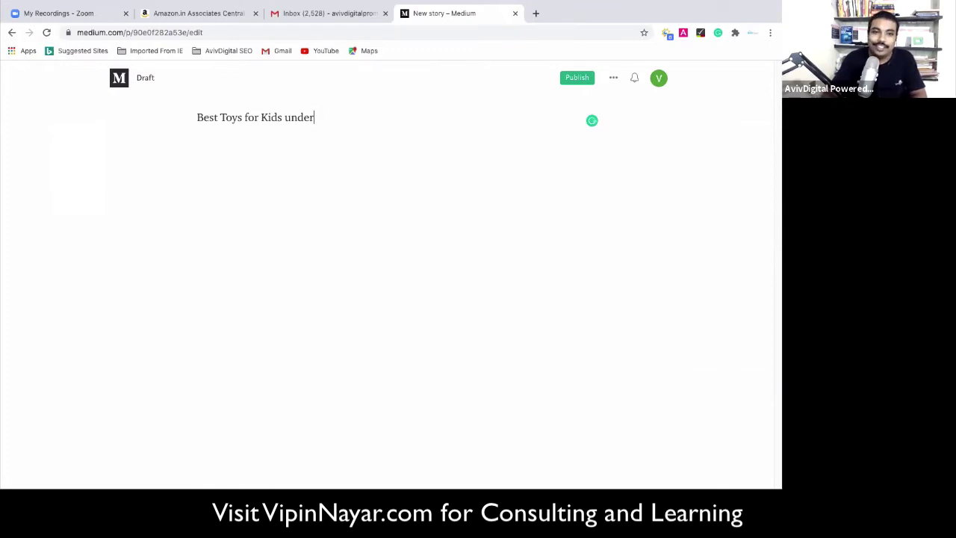
{"action": "type", "text": "10"}
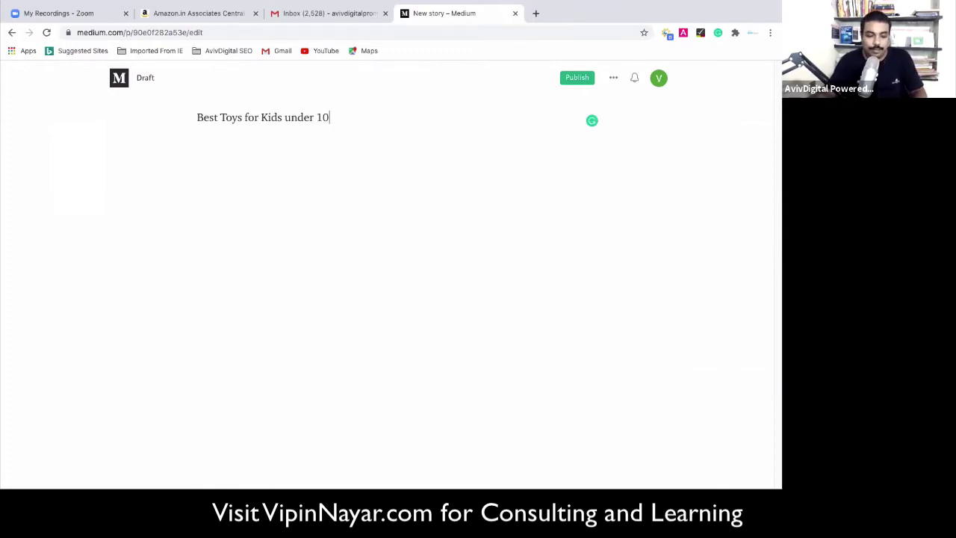
{"action": "key", "text": "ctrl+a"}
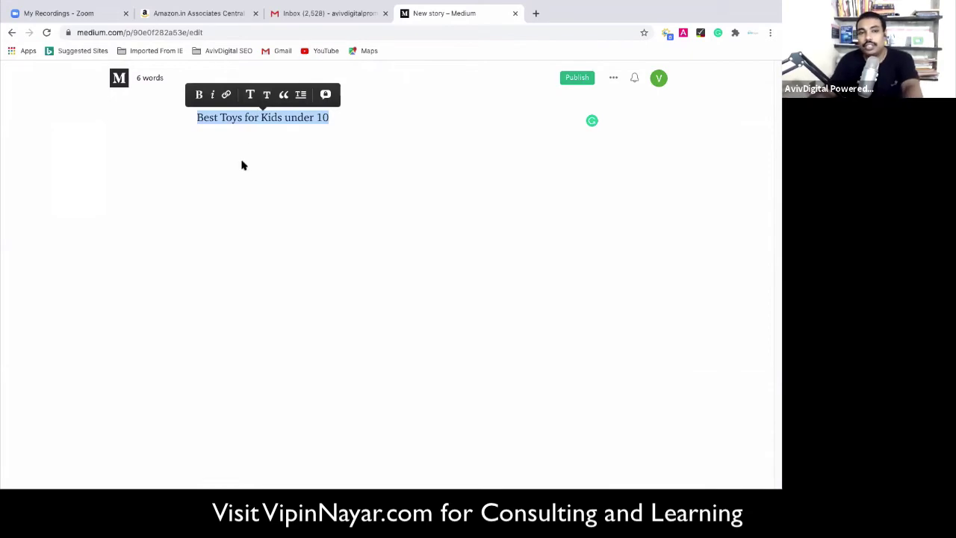
{"action": "key", "text": "ctrl+Left"}
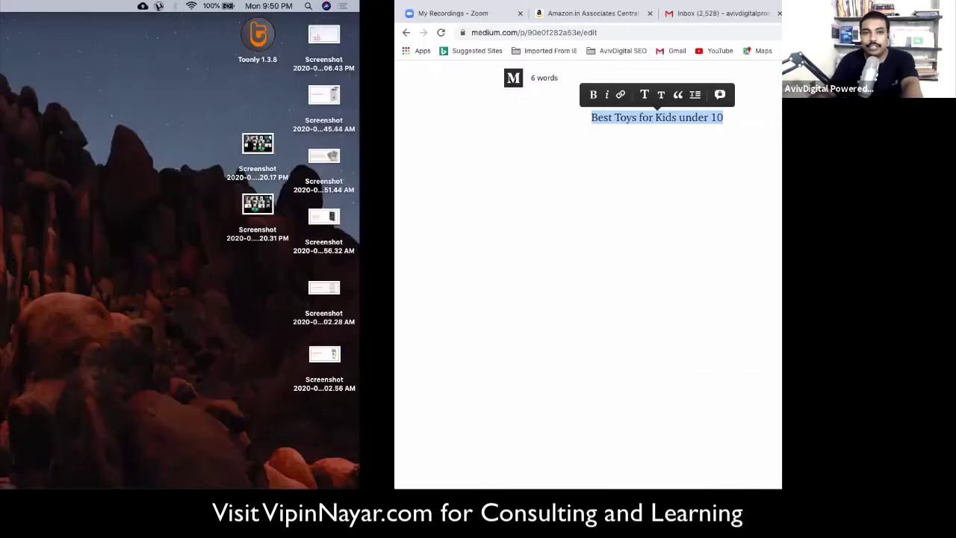
Switch to the Ahrefs window showing jillthomasphotography.com, select the target domain, and launch Keywords Explorer.
{"action": "key", "text": "ctrl+Right"}
{"action": "left_click", "coordinate": [751, 33]}
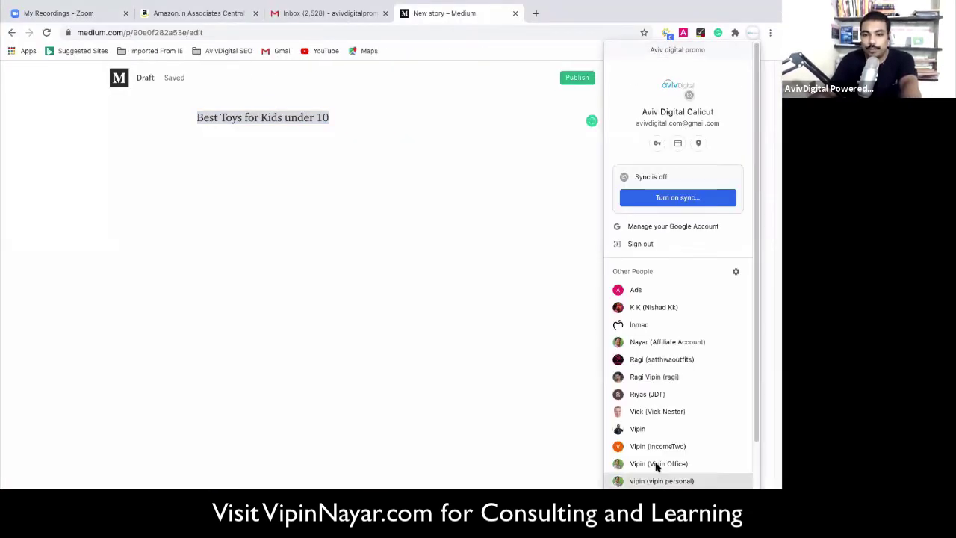
{"action": "left_click", "coordinate": [263, 219]}
{"action": "key", "text": "ctrl+Right"}
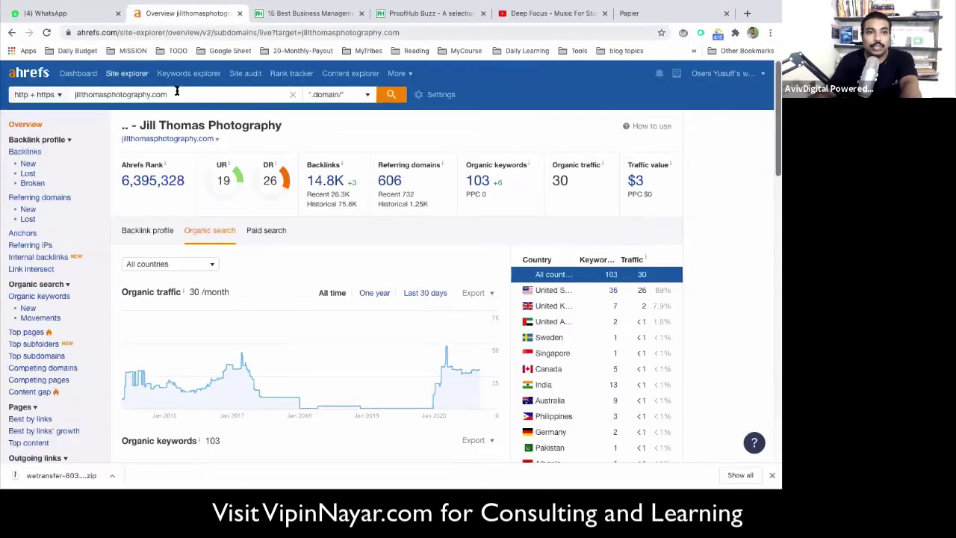
{"action": "triple_click", "coordinate": [187, 96]}
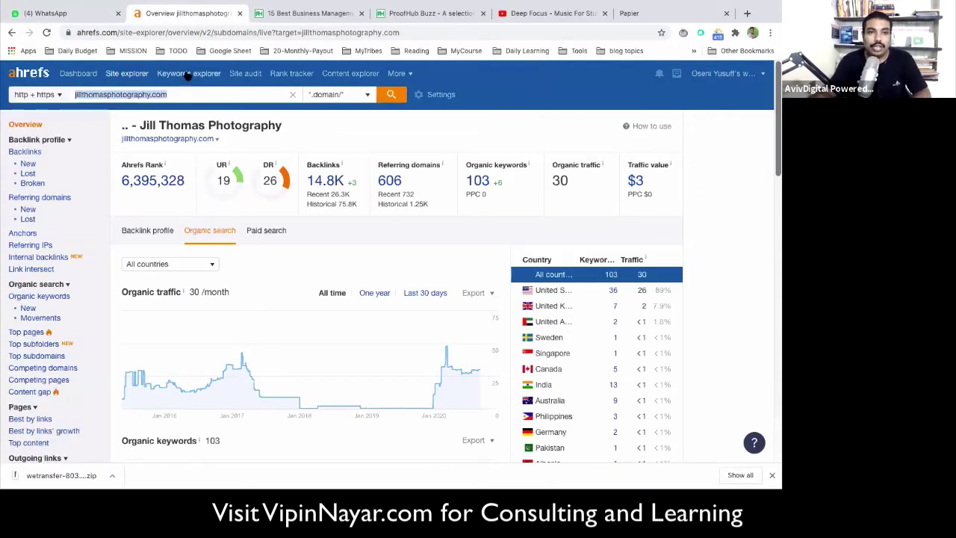
{"action": "left_click", "coordinate": [200, 75]}
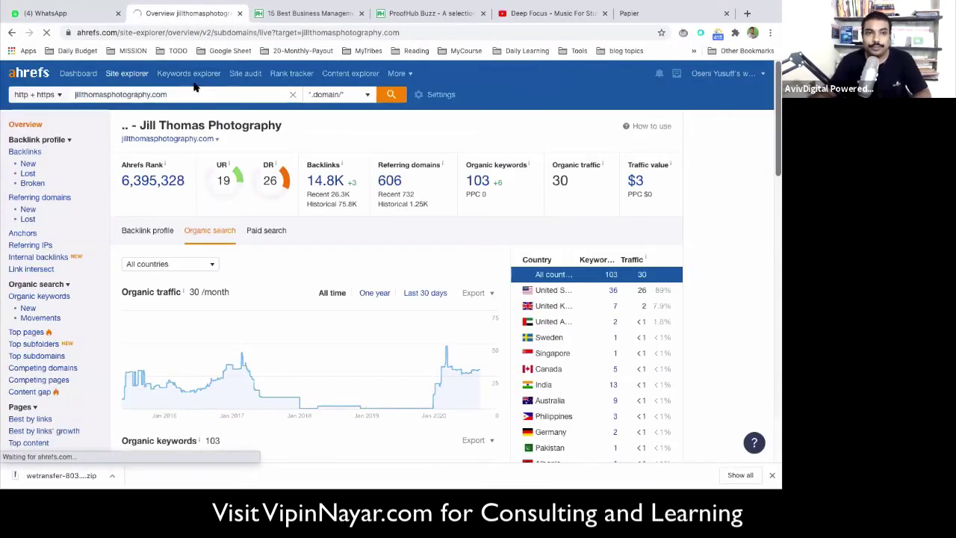